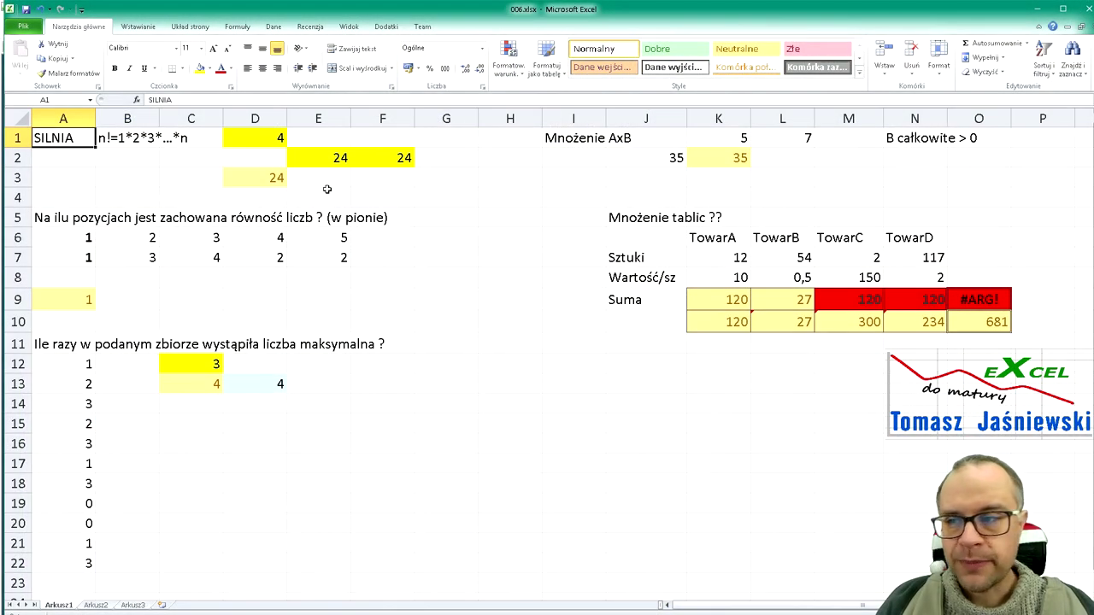
Review the factorial setup in B1, D1 and D3, and confirm E2's product formula showing 24
key("Right")
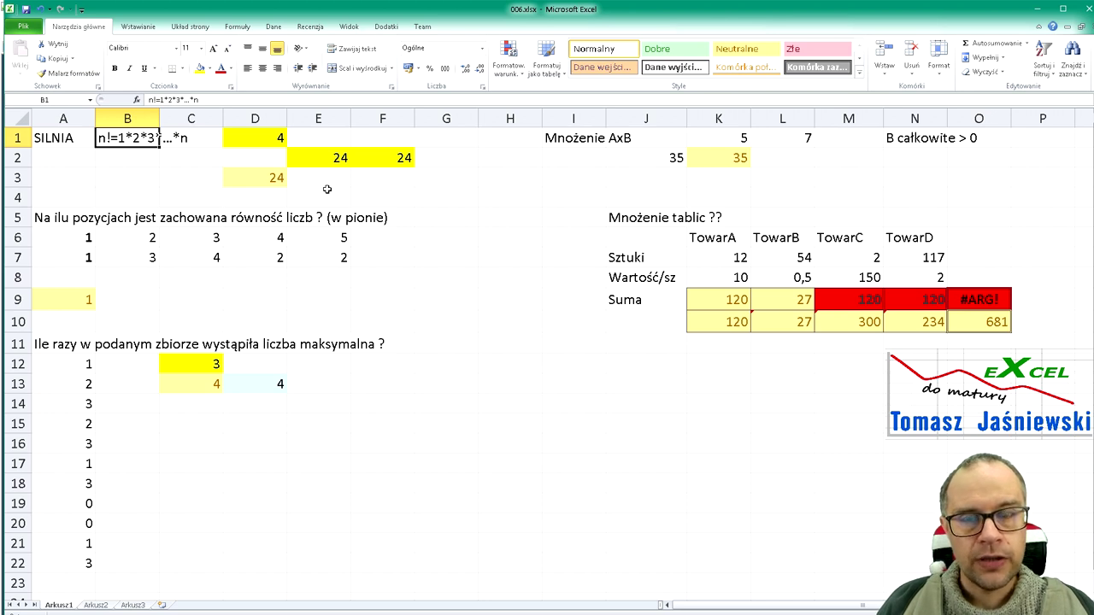
key("Right")
key("Right")
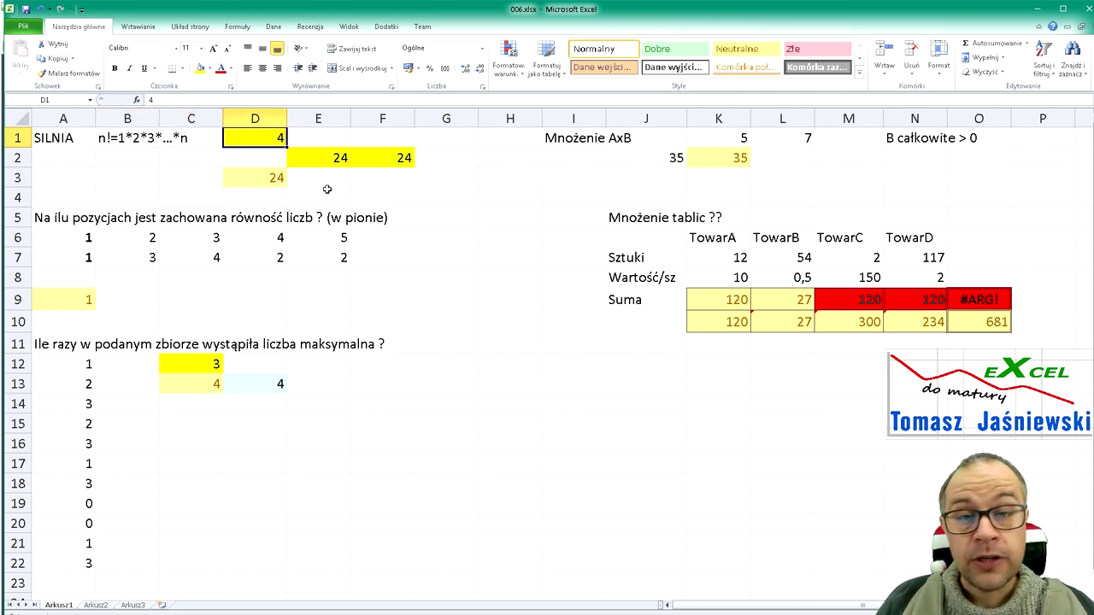
key("Down")
key("Down")
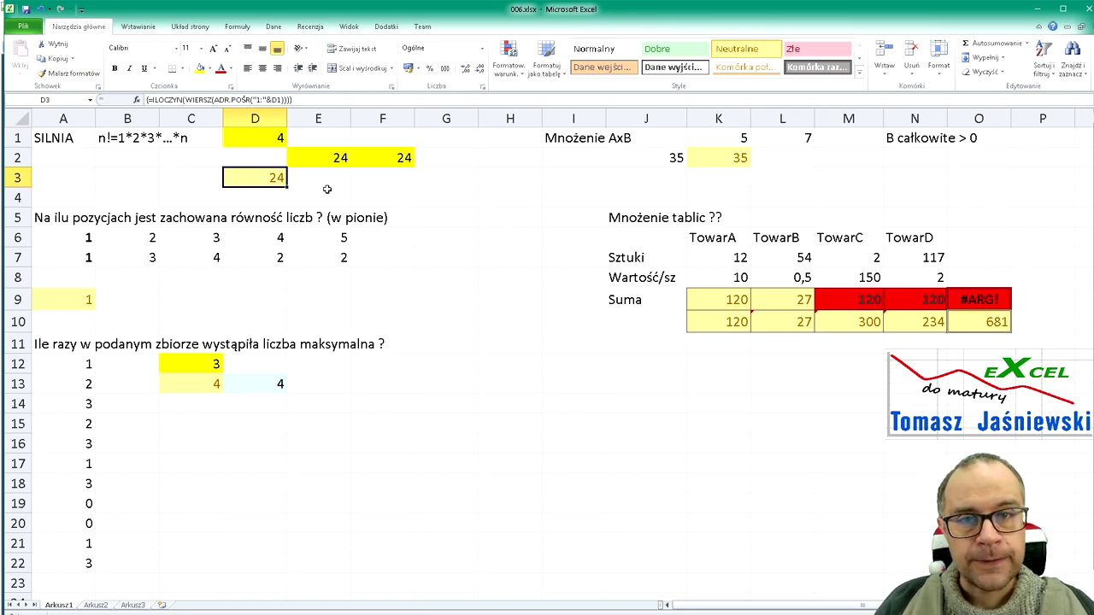
key("Up")
key("Right")
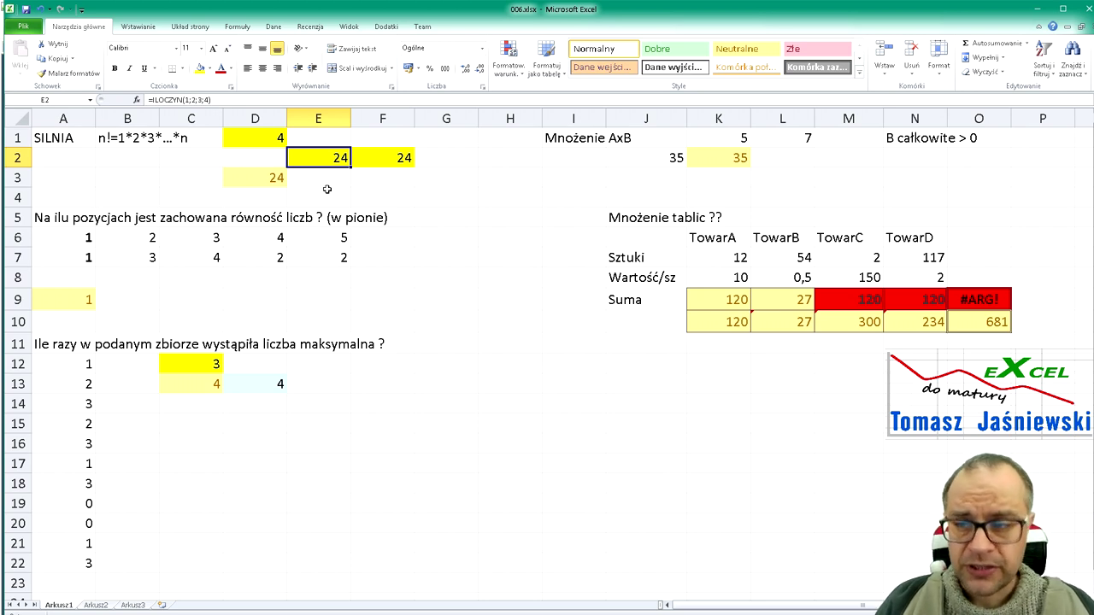
key("F2")
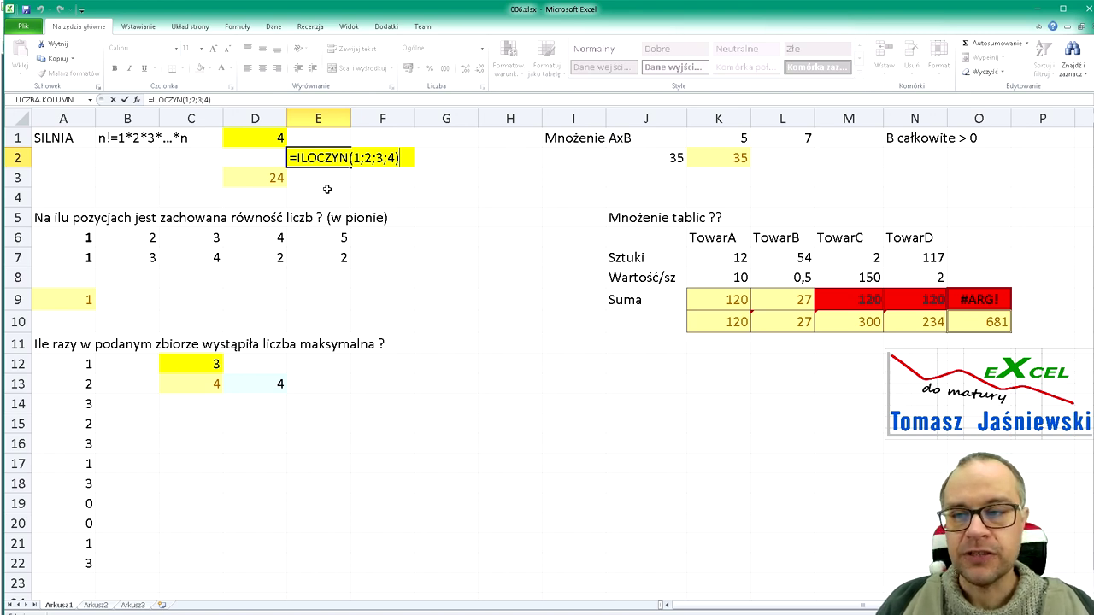
key("ctrl+Return")
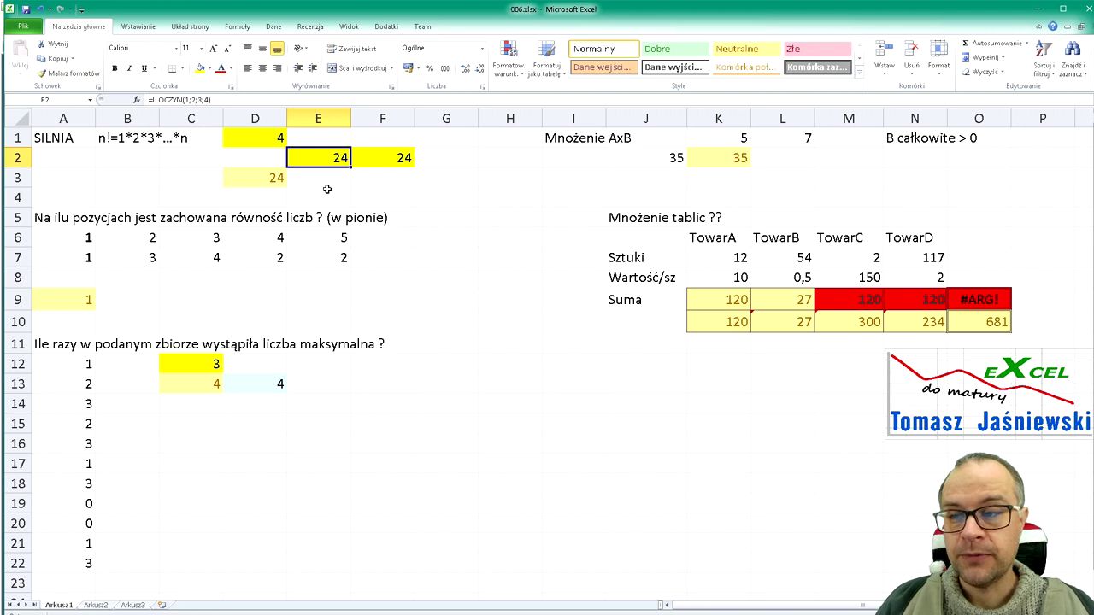
Set n in D1 to 5 so the factorial in D3 shows 120
key("Up")
key("Left")
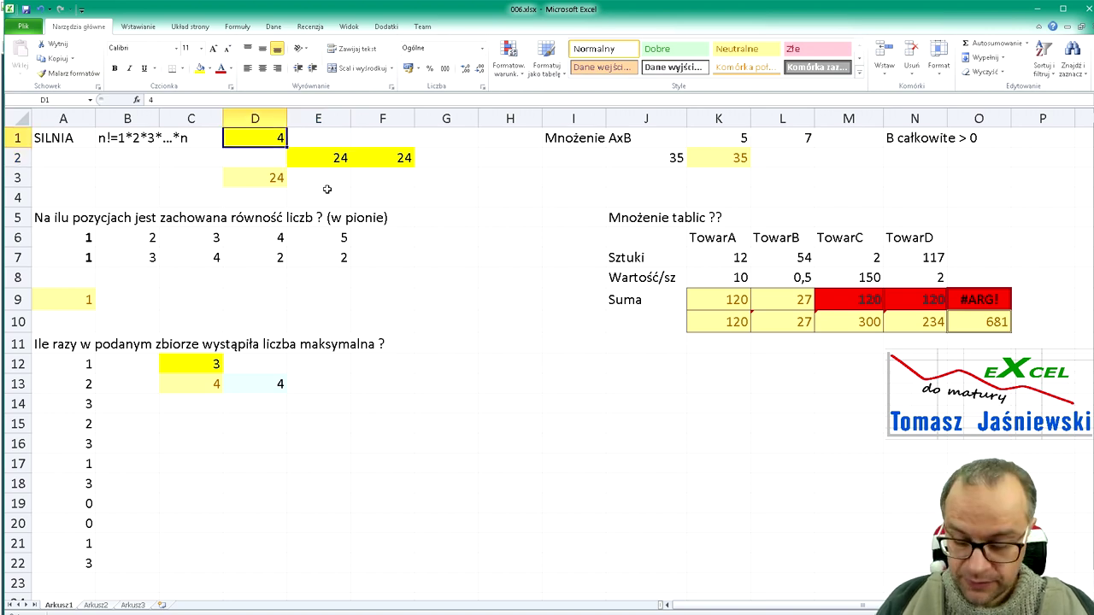
type("5")
key("ctrl+Return")
key("Down")
key("Right")
Set D1 back to 4, restoring D3 to 24
key("F2")
key("Escape")
key("Up")
key("Left")
type("4")
key("Return")
key("Right")
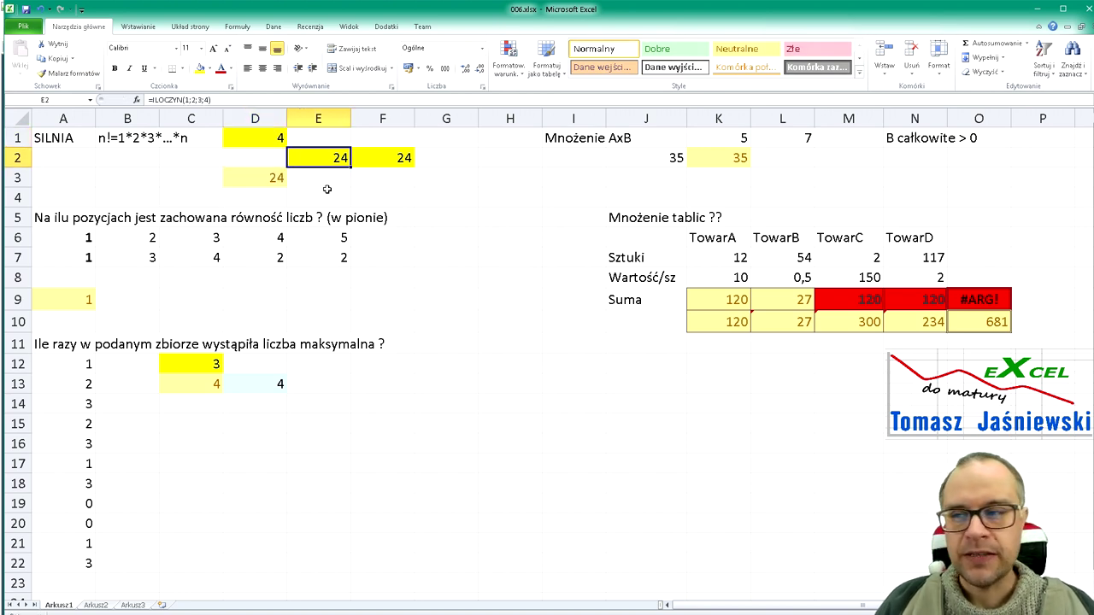
key("Up")
key("Left")
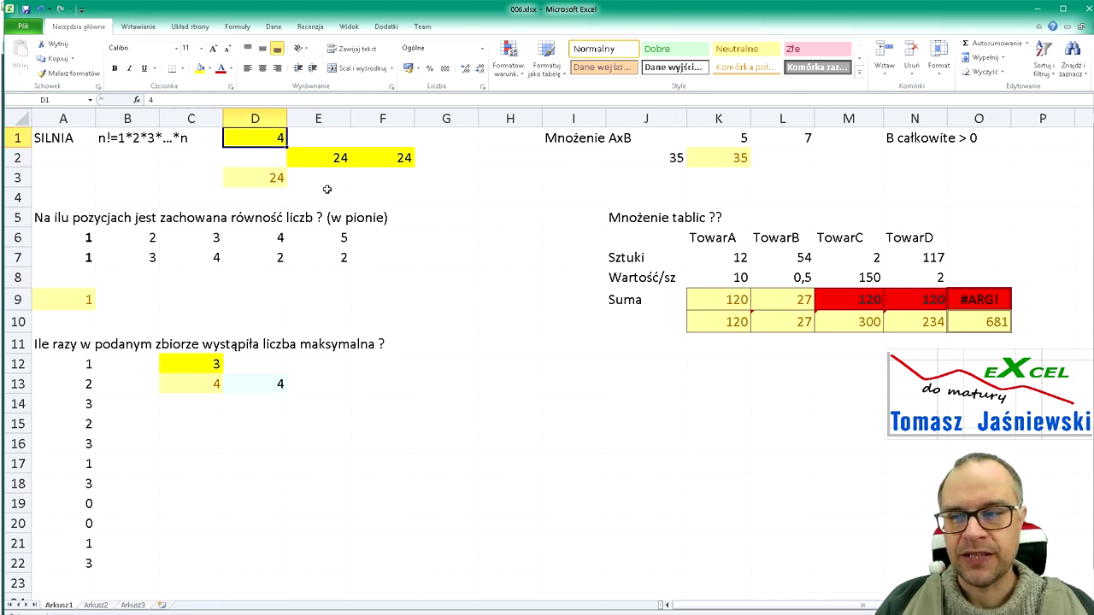
Re-enter F2's row-based product as an array formula giving 24
key("Right")
key("Down")
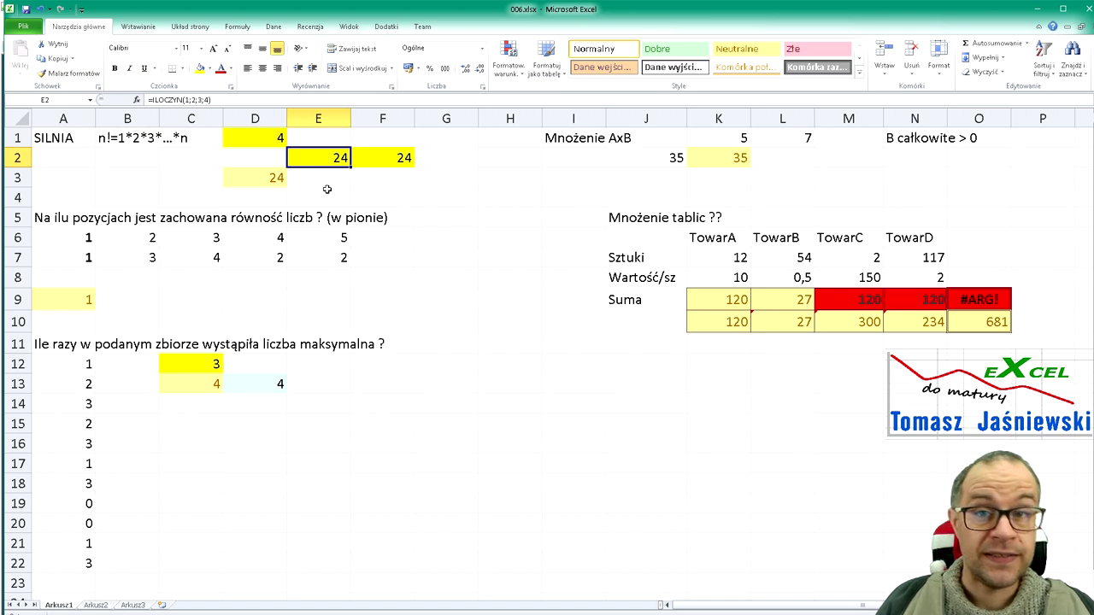
key("Right")
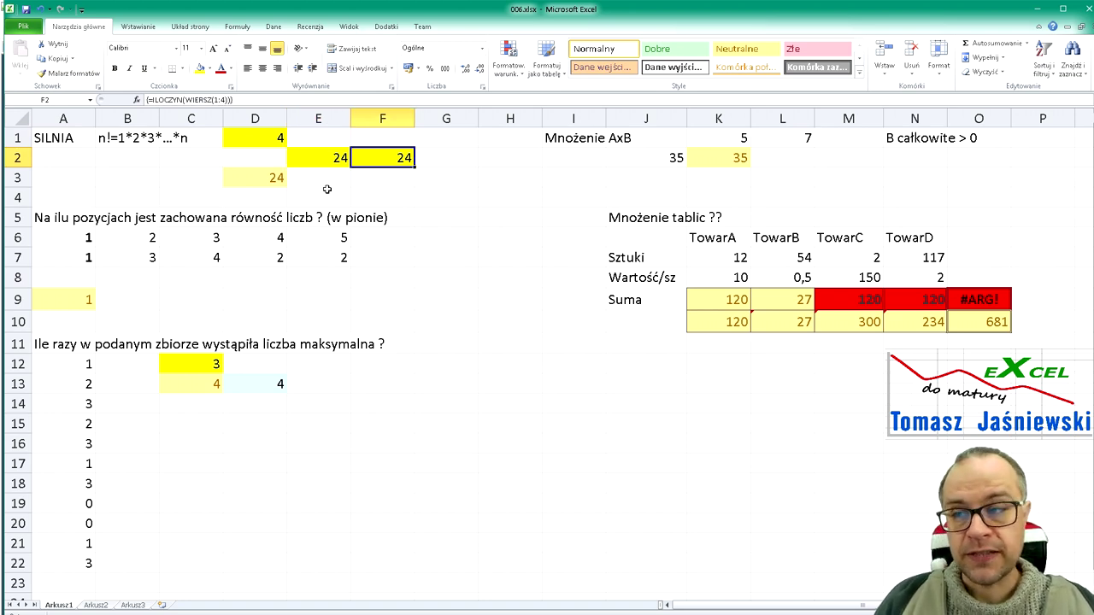
key("F2")
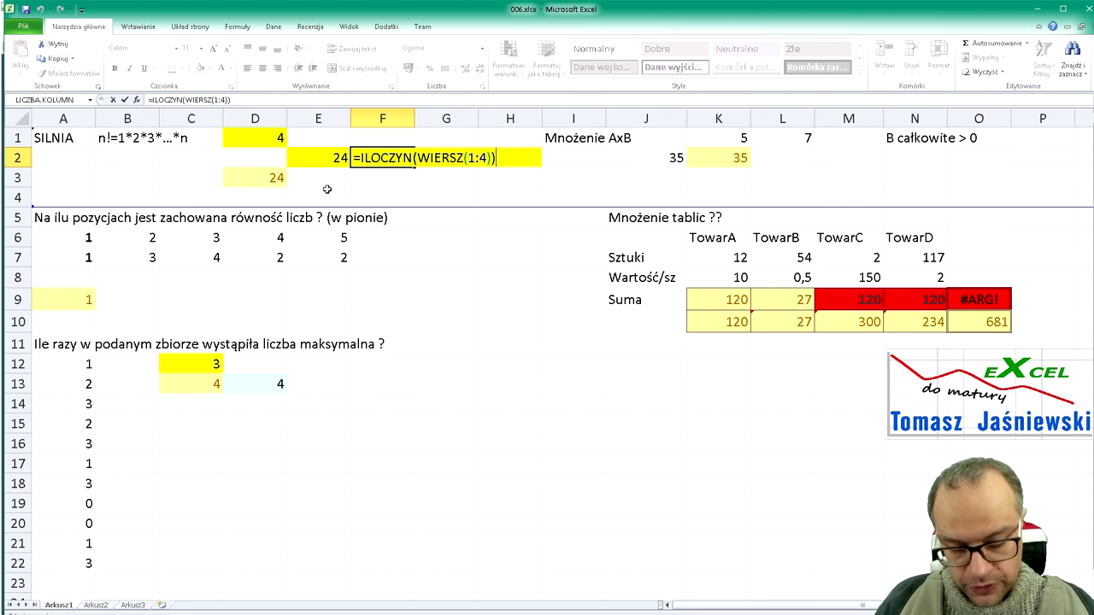
key("ctrl+shift+Return")
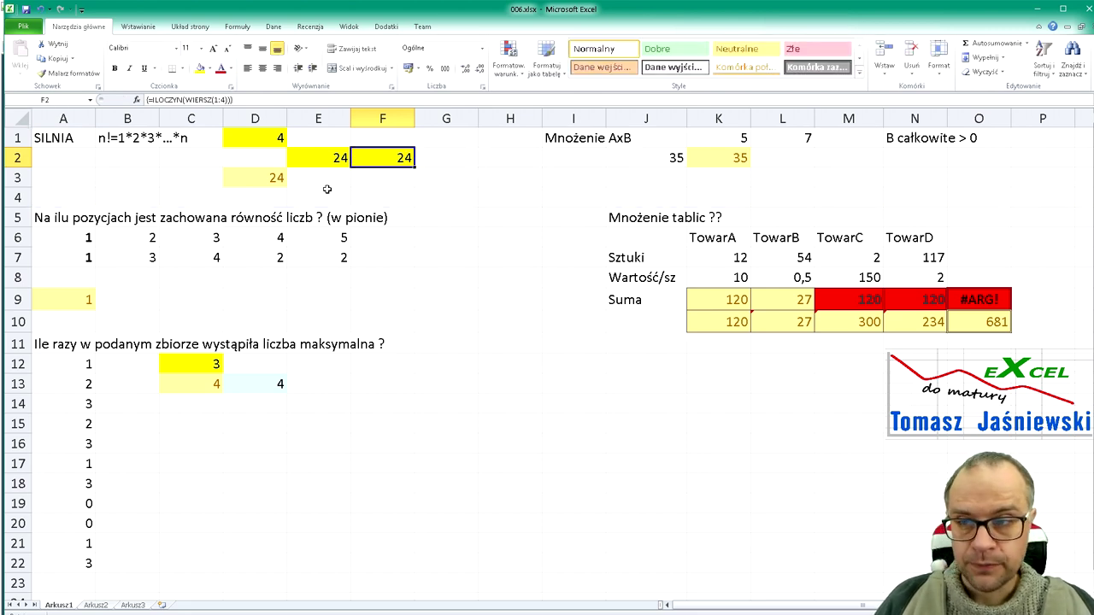
Compare the E2 and F2 formulas, then select WIERSZ(1:4) inside F2's formula
key("F2")
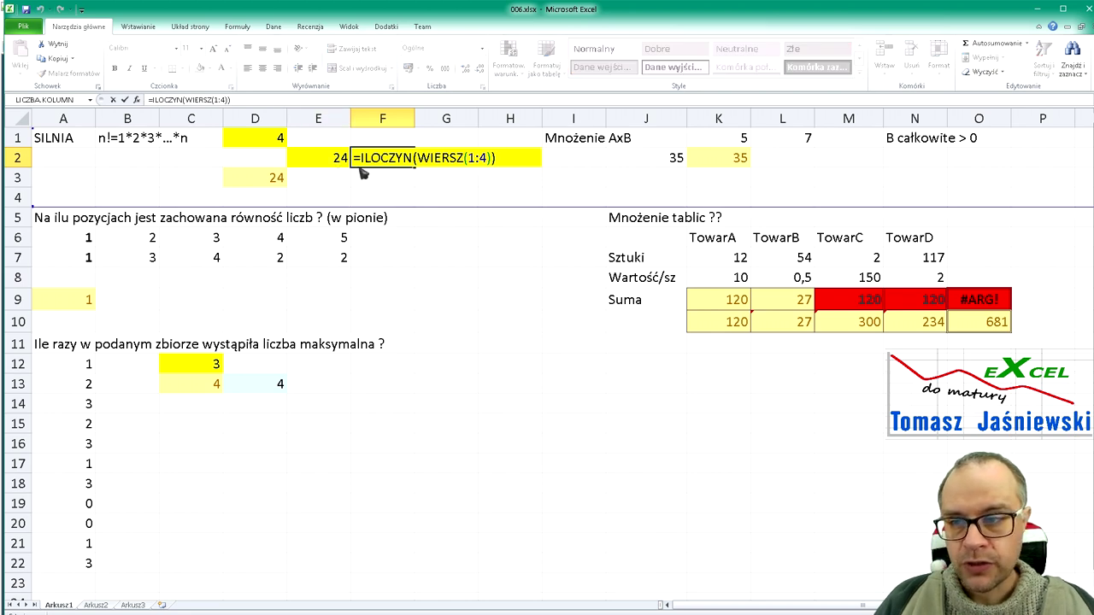
key("Escape")
left_click(339, 157)
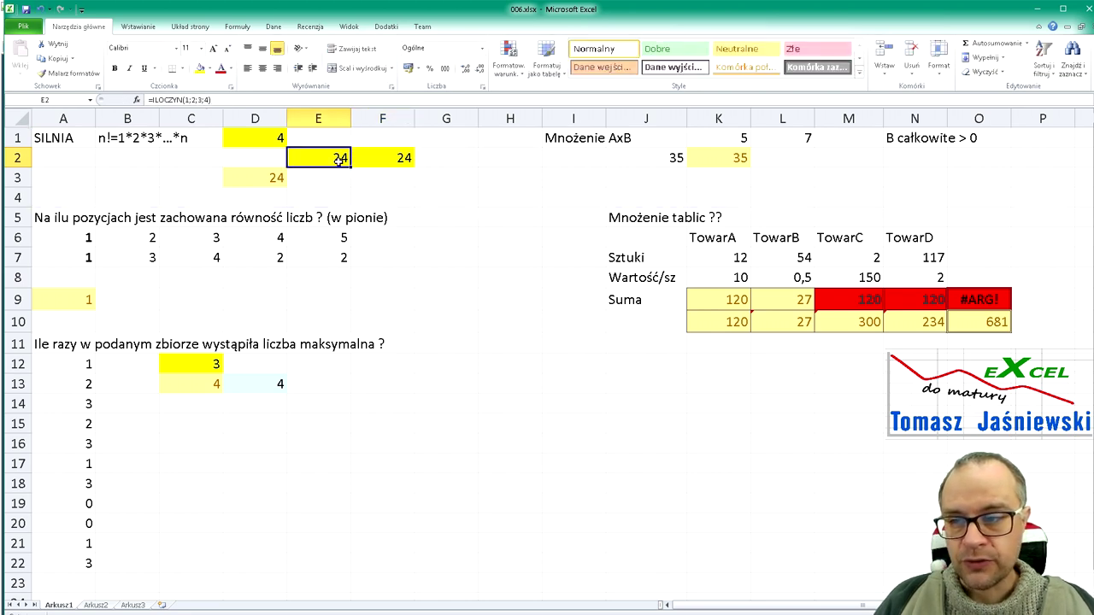
key("F2")
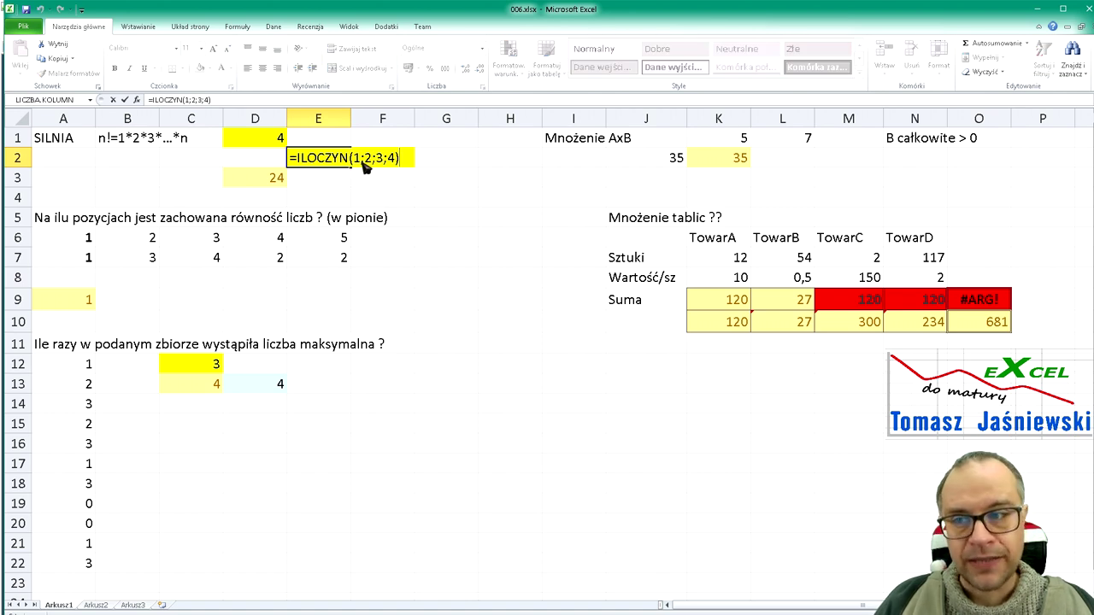
key("Escape")
key("Right")
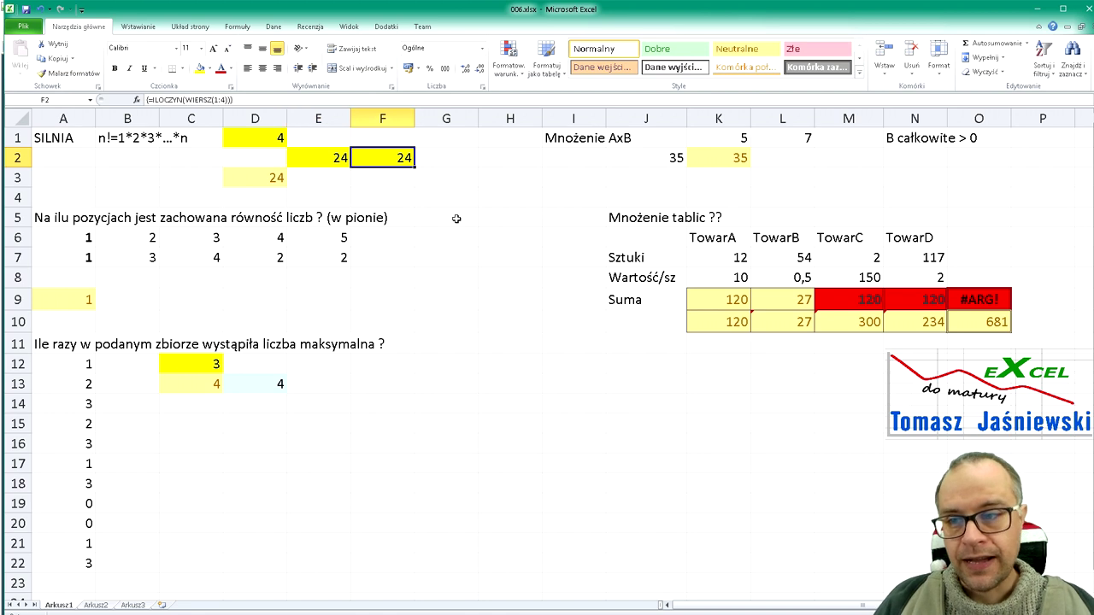
key("F2")
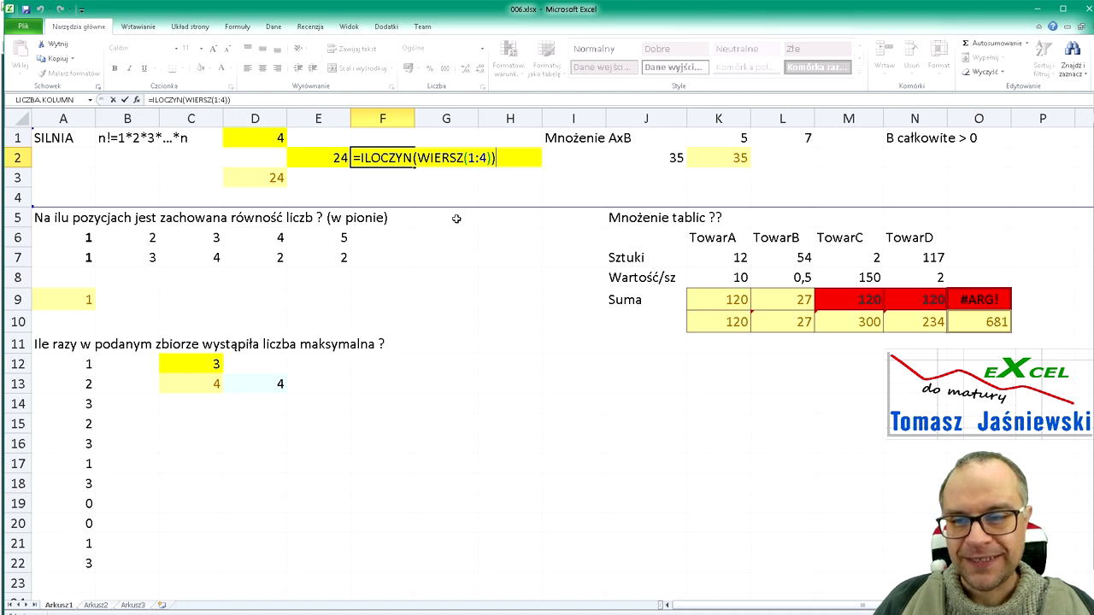
key("Left")
key("shift+Left")
key("shift+Left")
key("shift+Left")
key("shift+Left")
key("shift+Left")
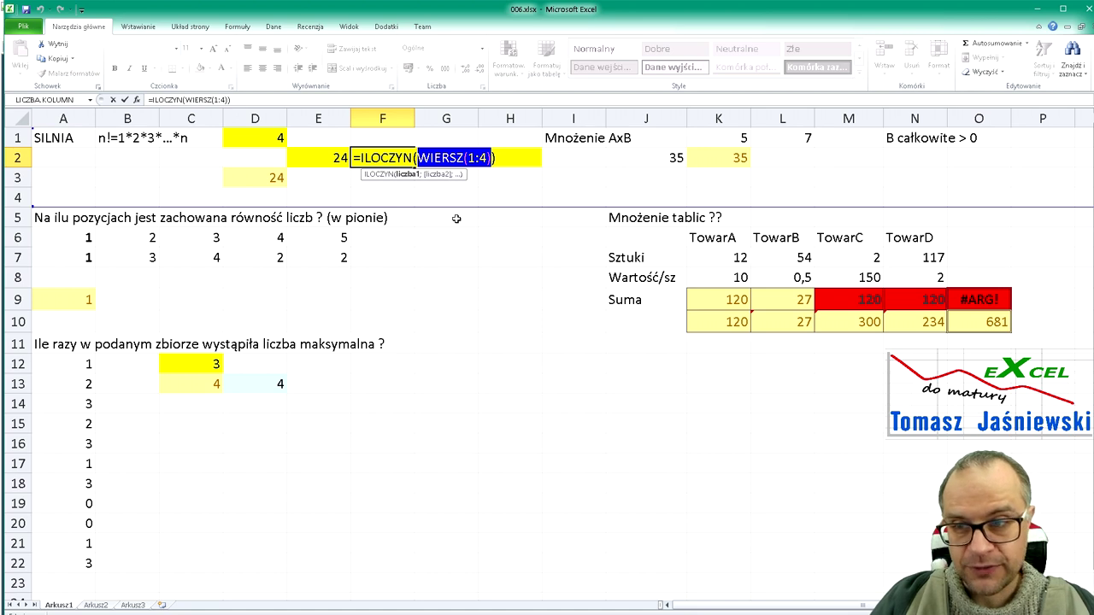
key("F9")
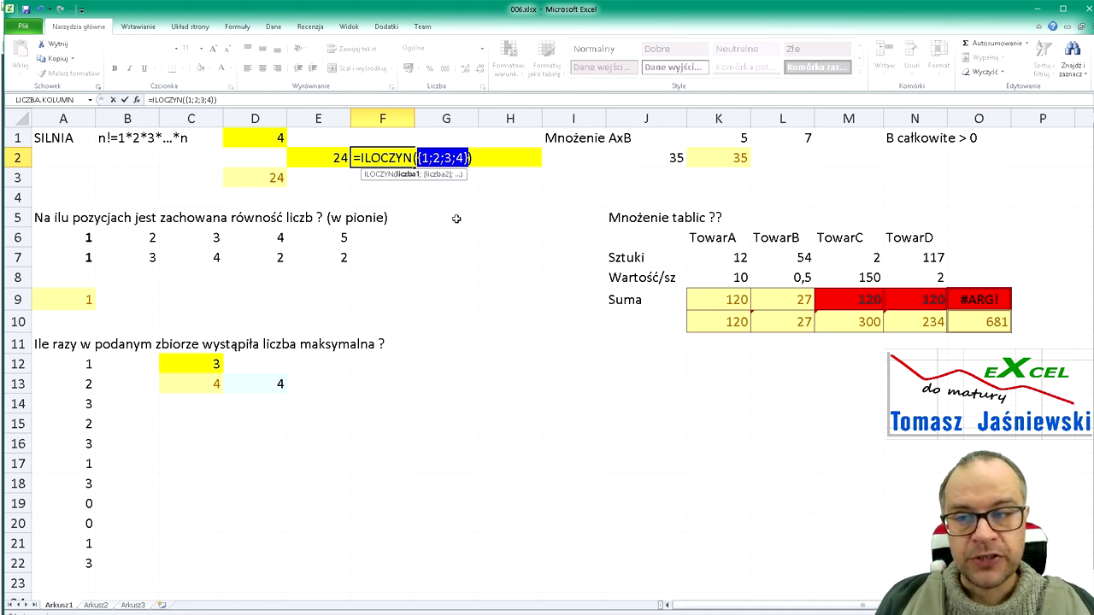
key("Escape")
key("F2")
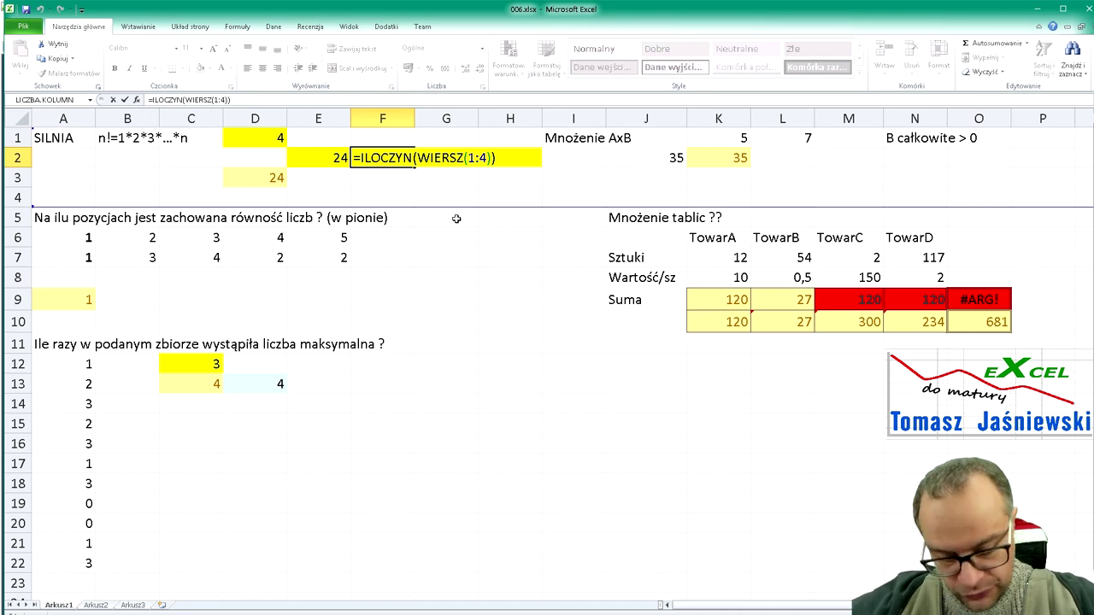
key("Escape")
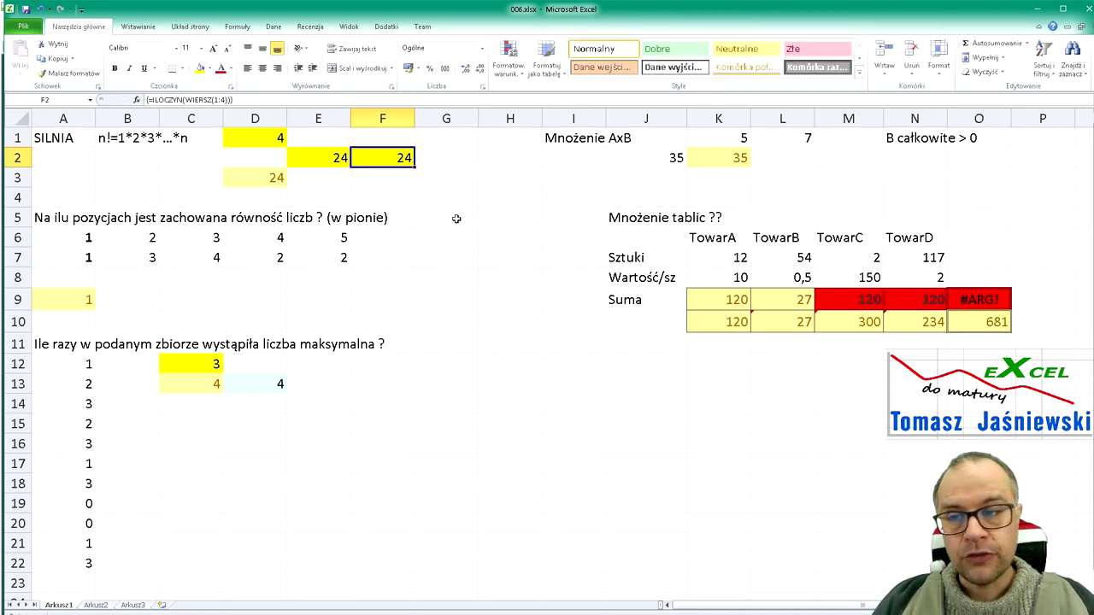
key("Left")
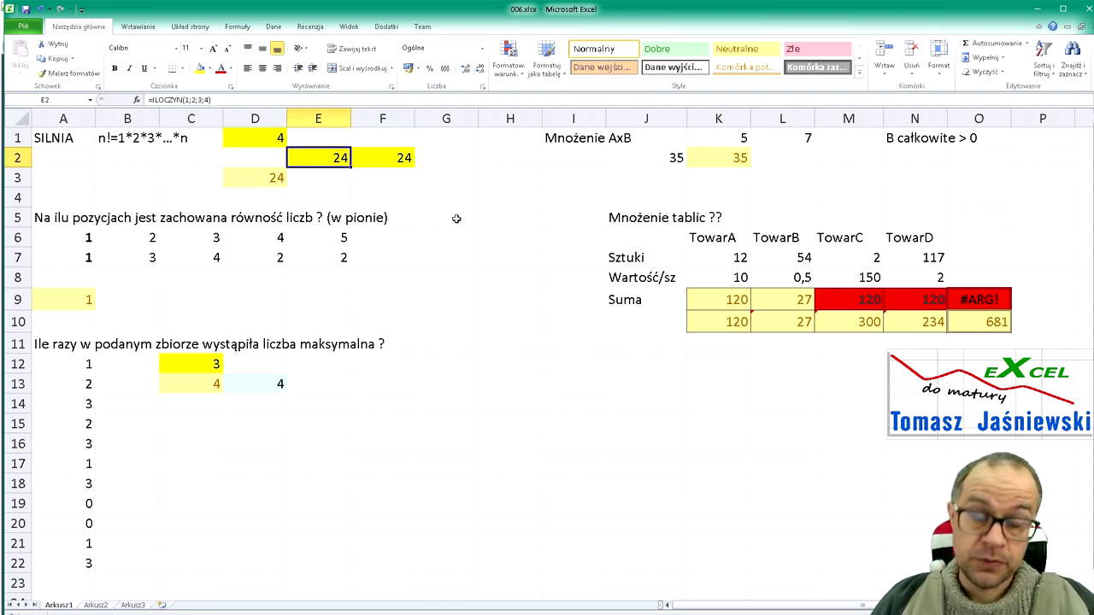
key("F2")
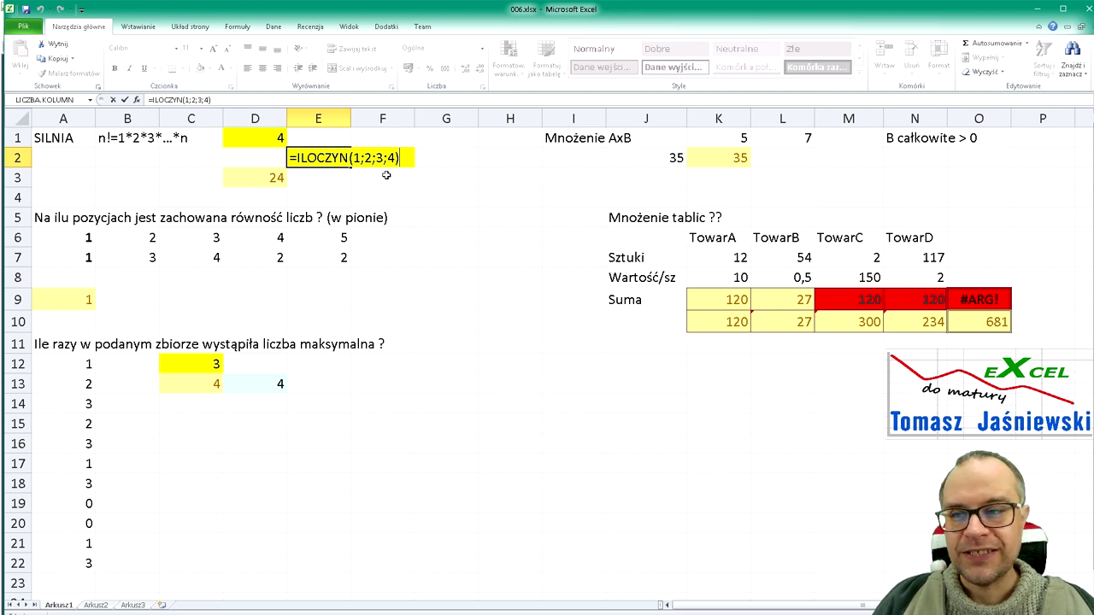
key("Tab")
key("F2")
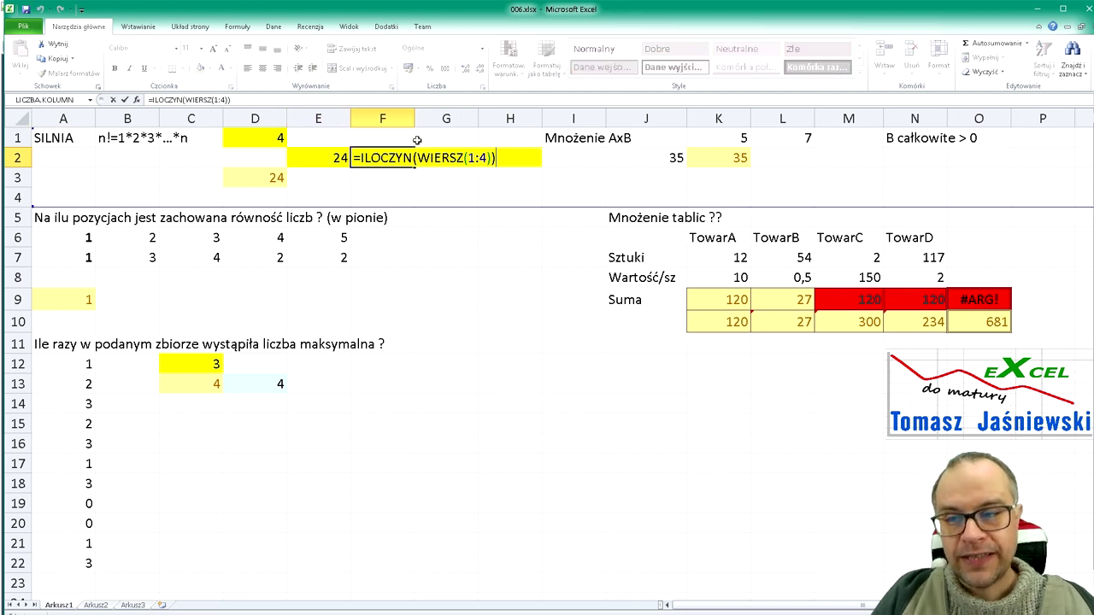
left_click_drag(418, 163, 485, 172)
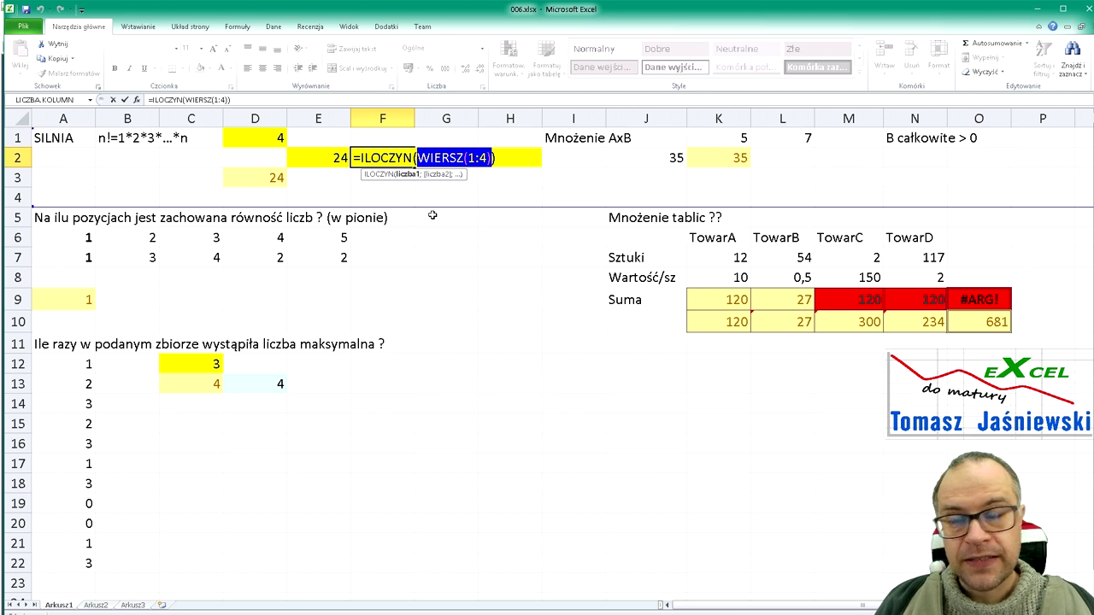
Enter F2 as a plain formula (giving 1), then preview WIERSZ(1:4)'s values with F9
key("Return")
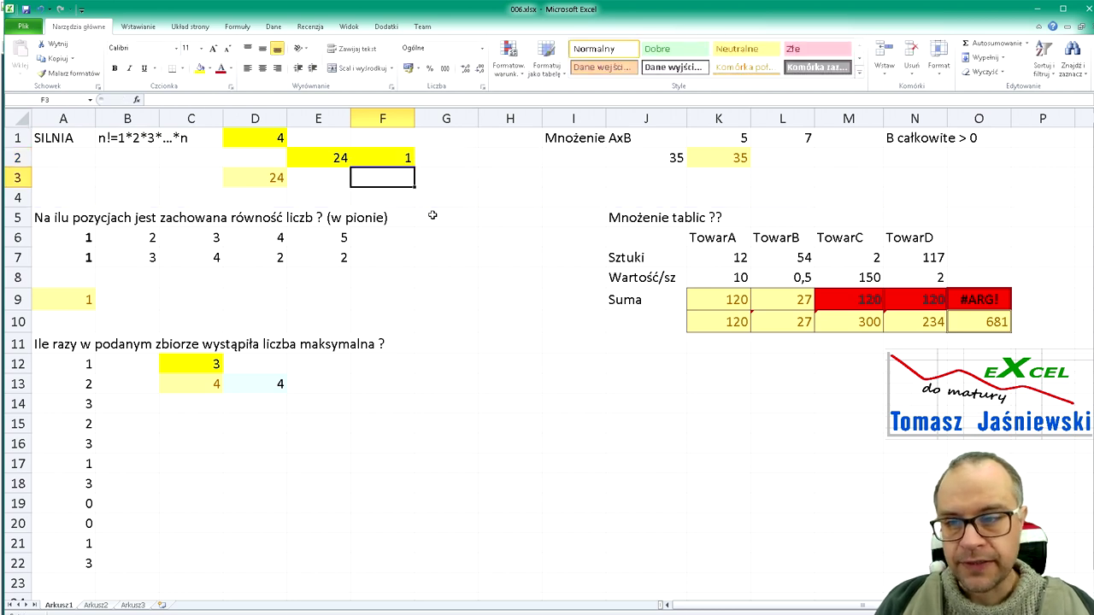
key("Up")
key("F2")
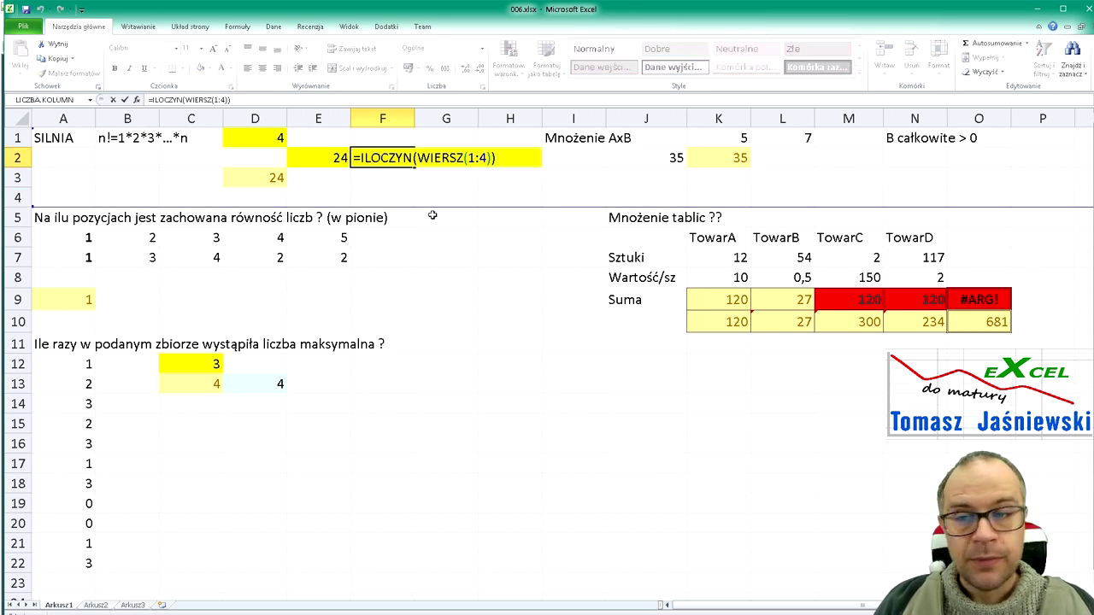
key("Left")
key("shift+Left")
key("shift+Left")
key("shift+Left")
key("shift+Left")
key("shift+Left")
key("shift+Left")
key("shift+Left")
key("shift+Left")
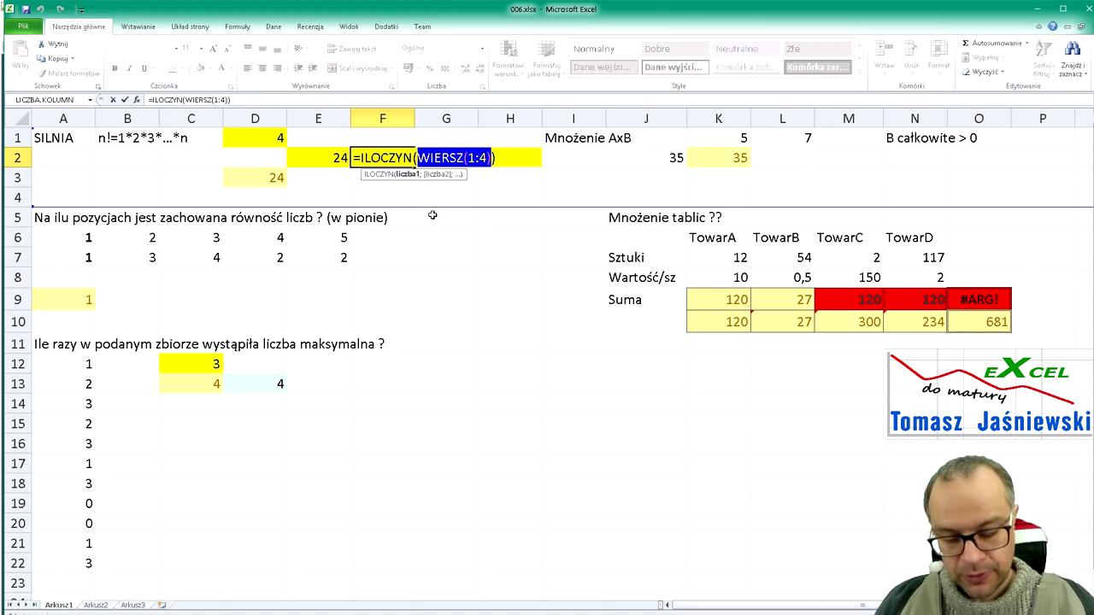
key("F9")
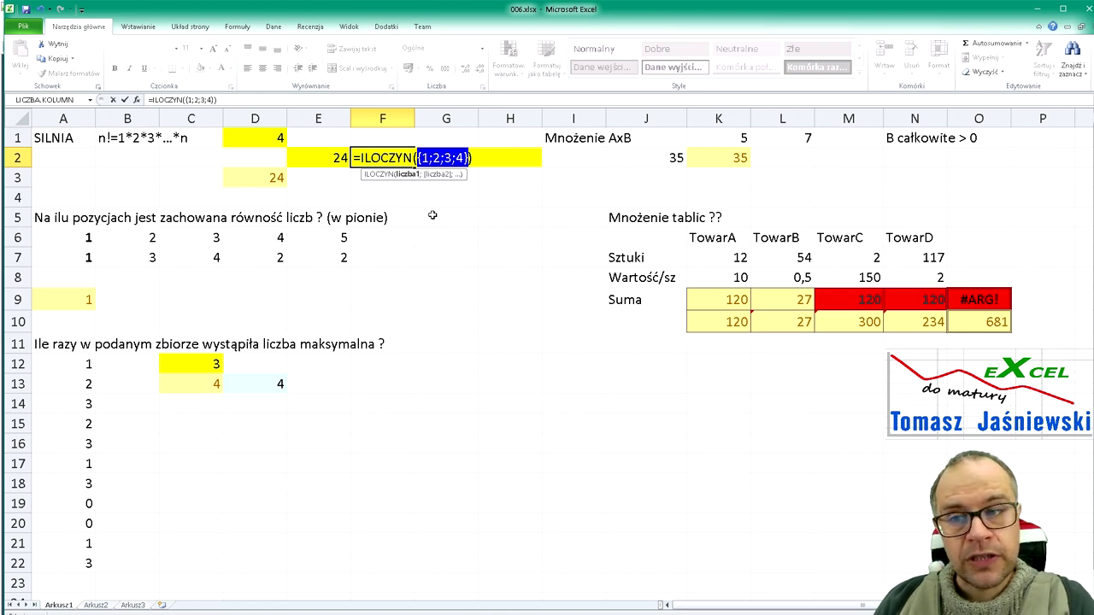
key("Escape")
Try a different row range (3:7) inside F2's WIERSZ formula
key("F2")
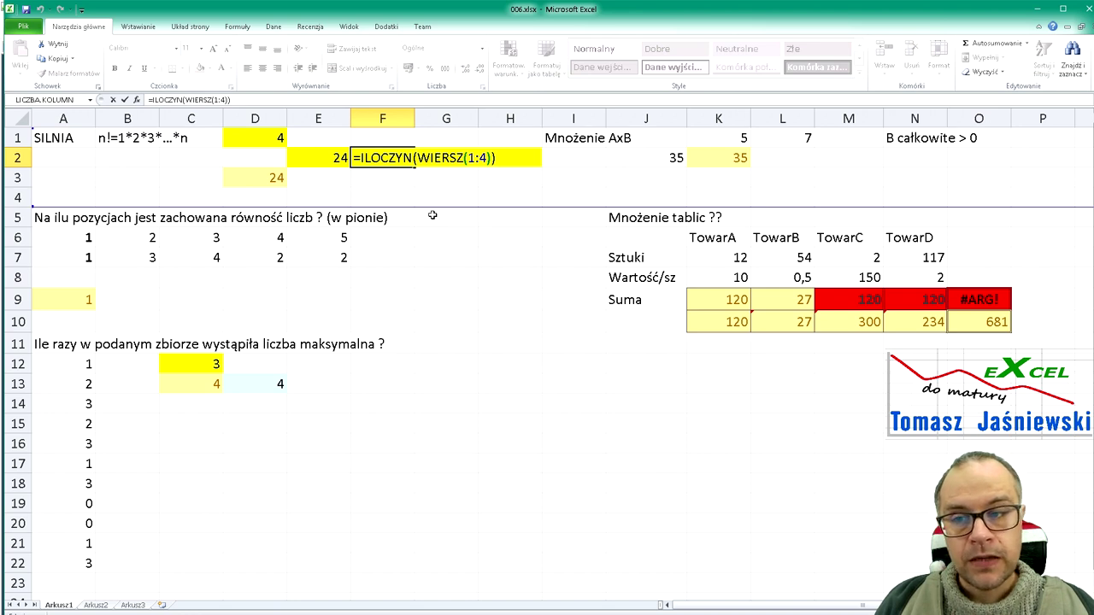
key("Left")
key("Left")
key("Delete")
type("3")
key("BackSpace")
type("3")
key("Return")
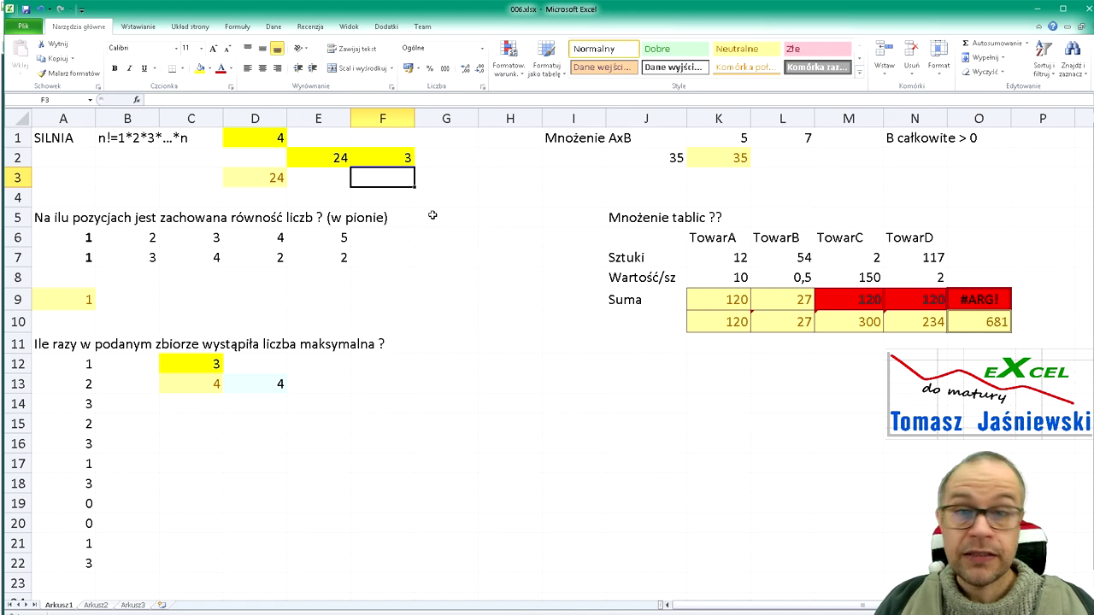
Restore the range to 1:4 and commit F2 as the array formula {=ILOCZYN(WIERSZ(1:4))}
key("Up")
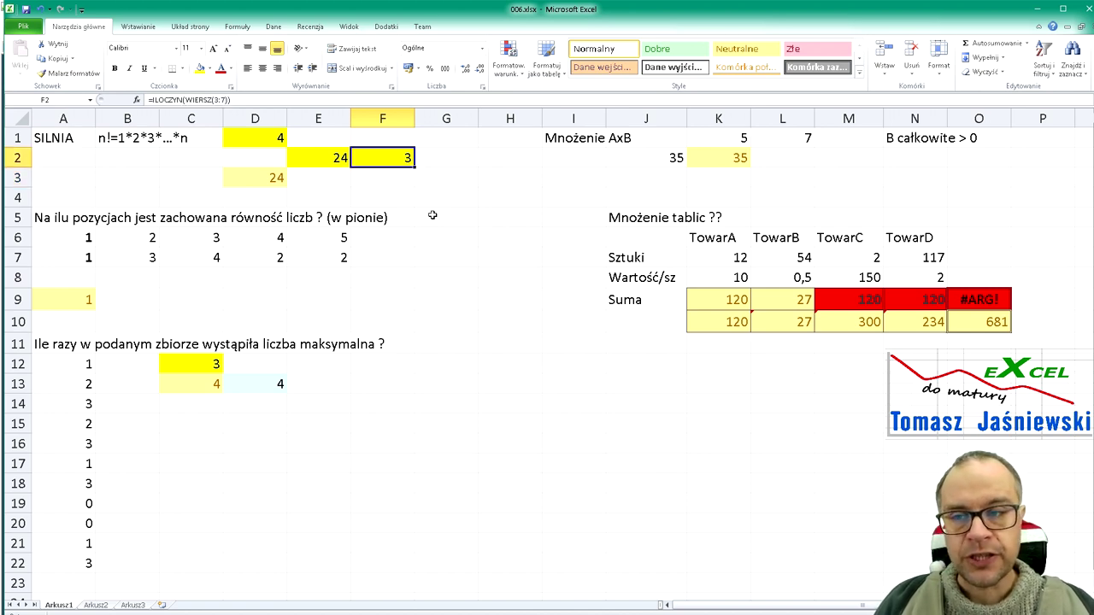
key("F2")
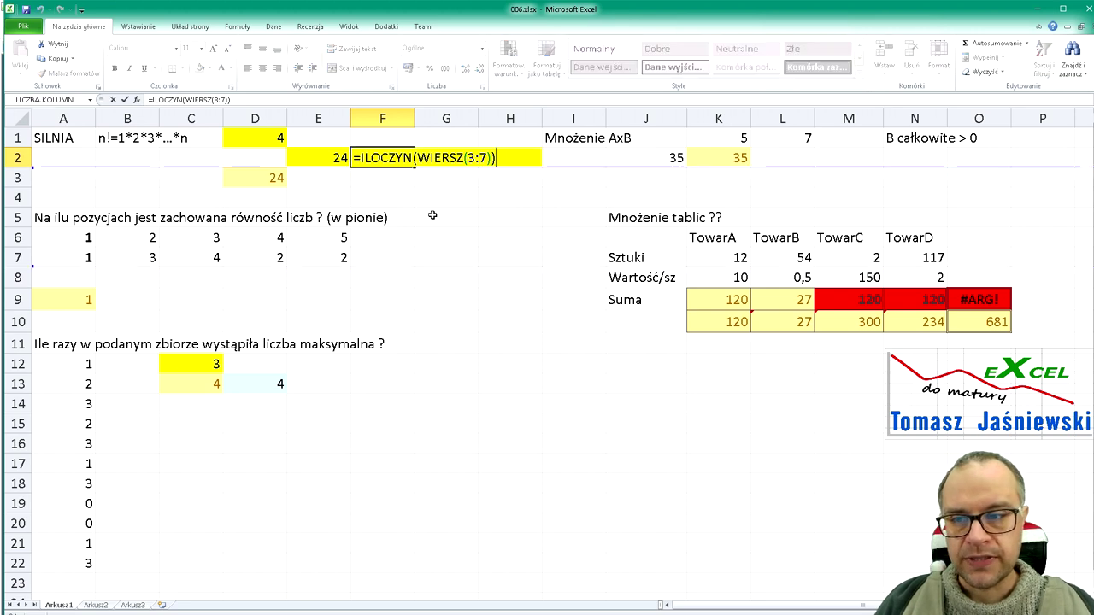
key("Left")
key("Left")
key("Left")
key("Left")
key("BackSpace")
type("1")
key("Right")
key("Right")
key("BackSpace")
type("4")
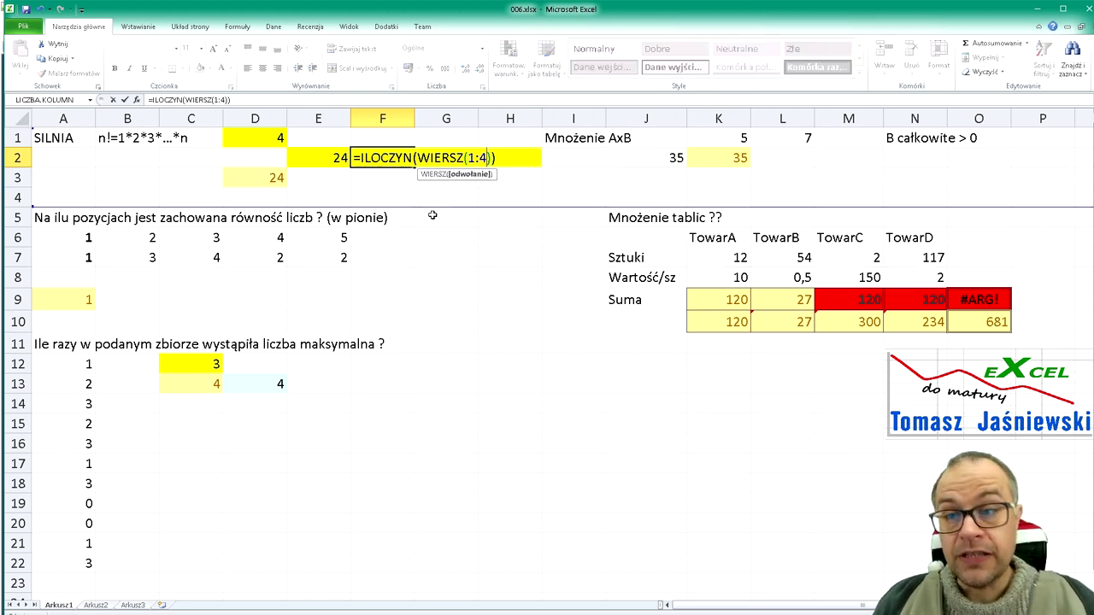
key("ctrl+shift+Return")
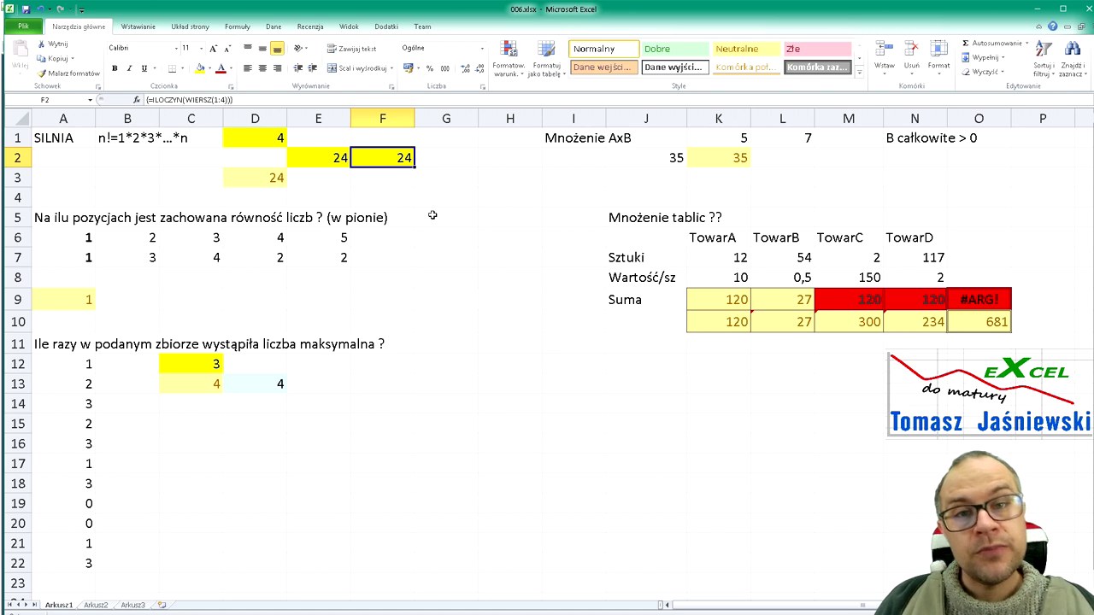
Check E2's formula unchanged and return to F2
key("Left")
key("F2")
key("Tab")
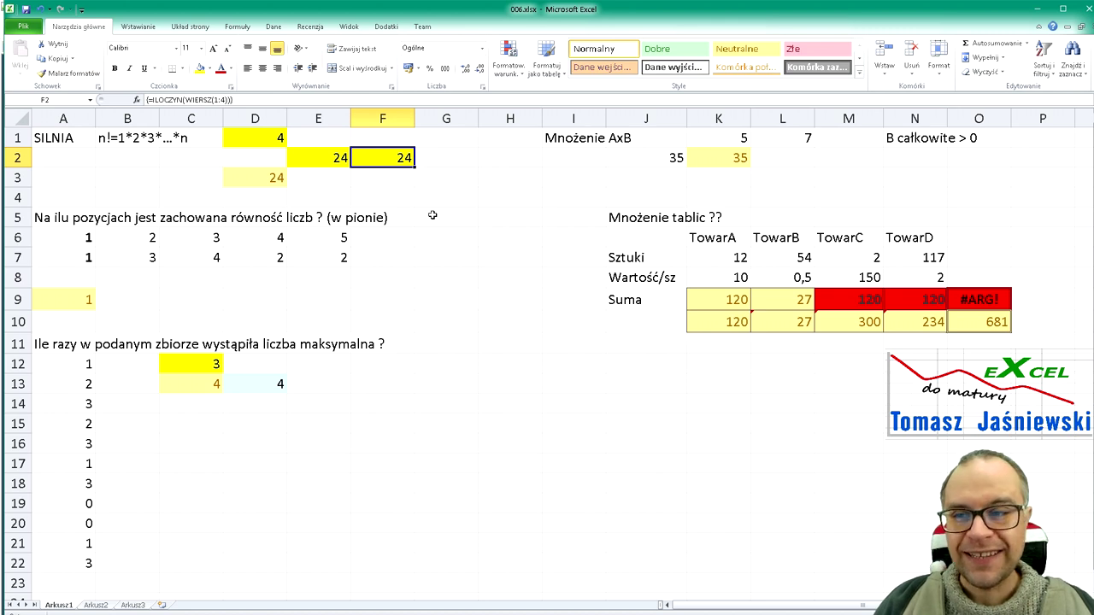
Set n in D1 to 5
key("Left")
key("Left")
key("Up")
type("5")
key("Return")
Change F2 to WIERSZ(1:5) and commit it as an array formula returning 120
key("Right")
key("Right")
key("F2")
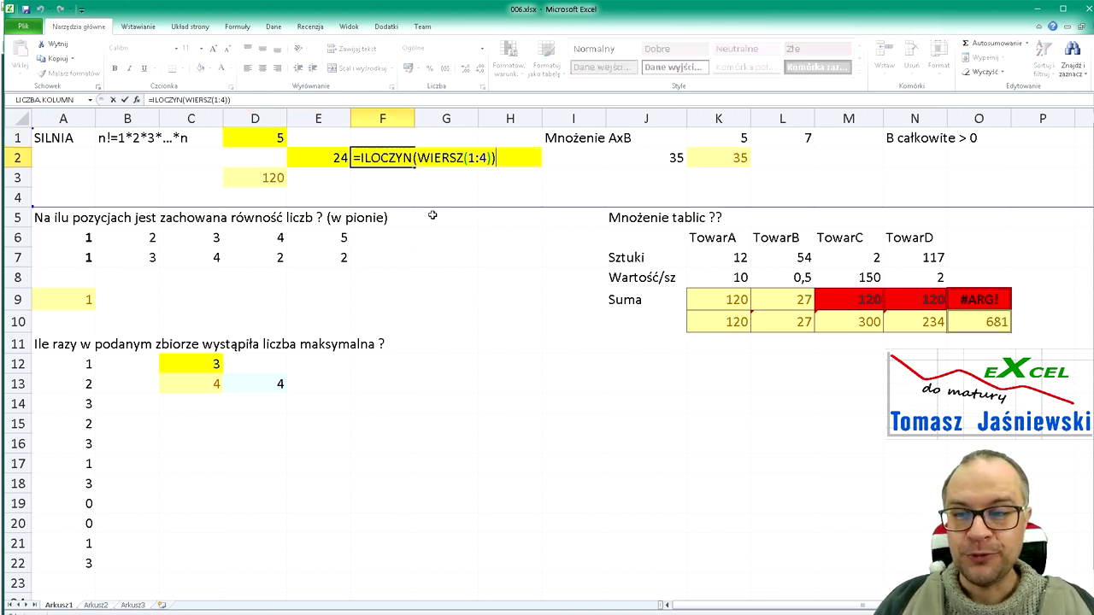
key("Left")
key("Left")
key("BackSpace")
type("5")
key("Return")
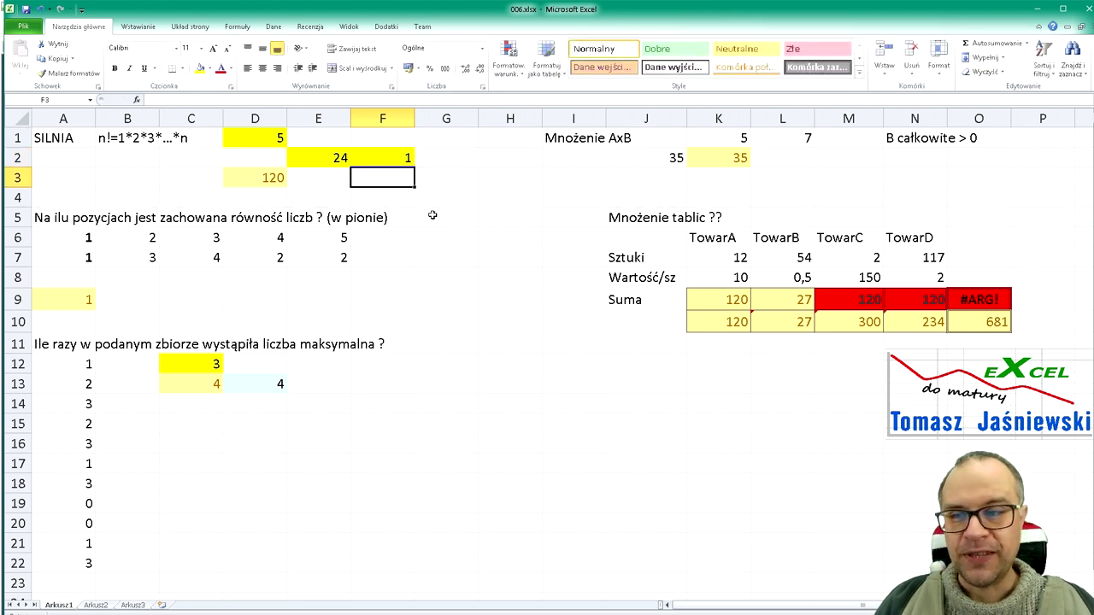
key("Up")
key("F2")
key("ctrl+shift+Return")
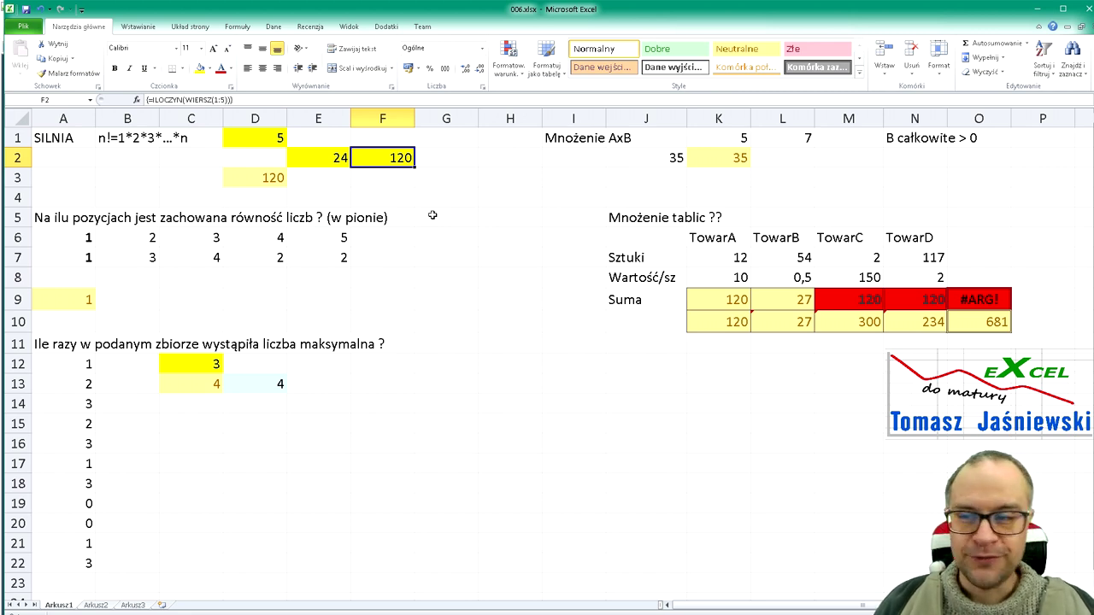
Set D1 back to 4
key("Left")
key("Up")
key("Left")
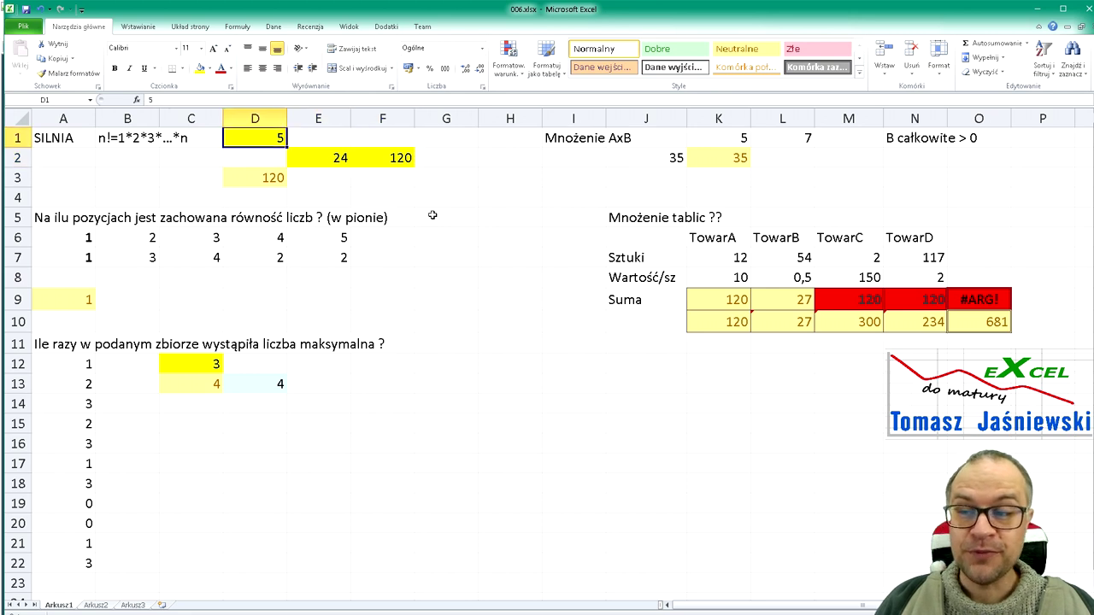
key("F2")
type("4")
key("Return")
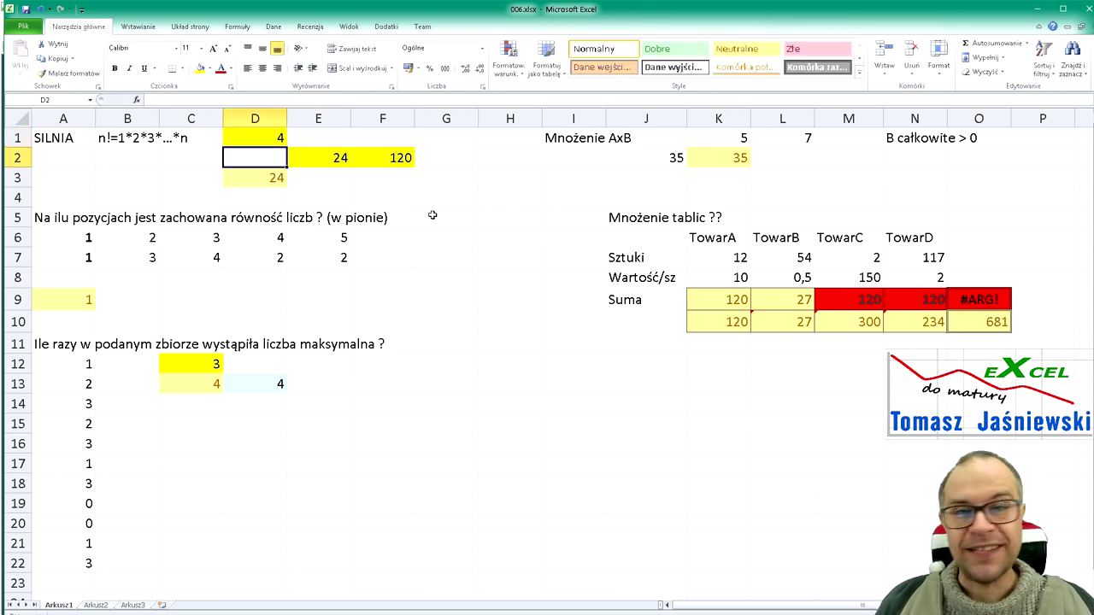
Inspect D3's ADR.POŚR array formula alongside F2's formula, recommitting D3 as an array
key("Down")
key("F2")
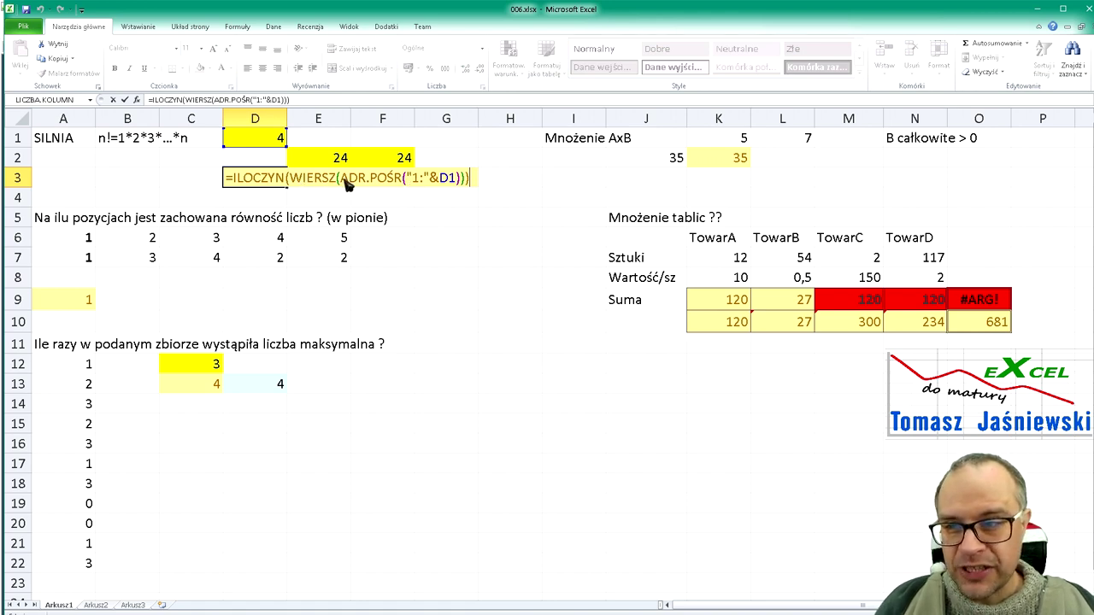
key("Return")
double_click(399, 160)
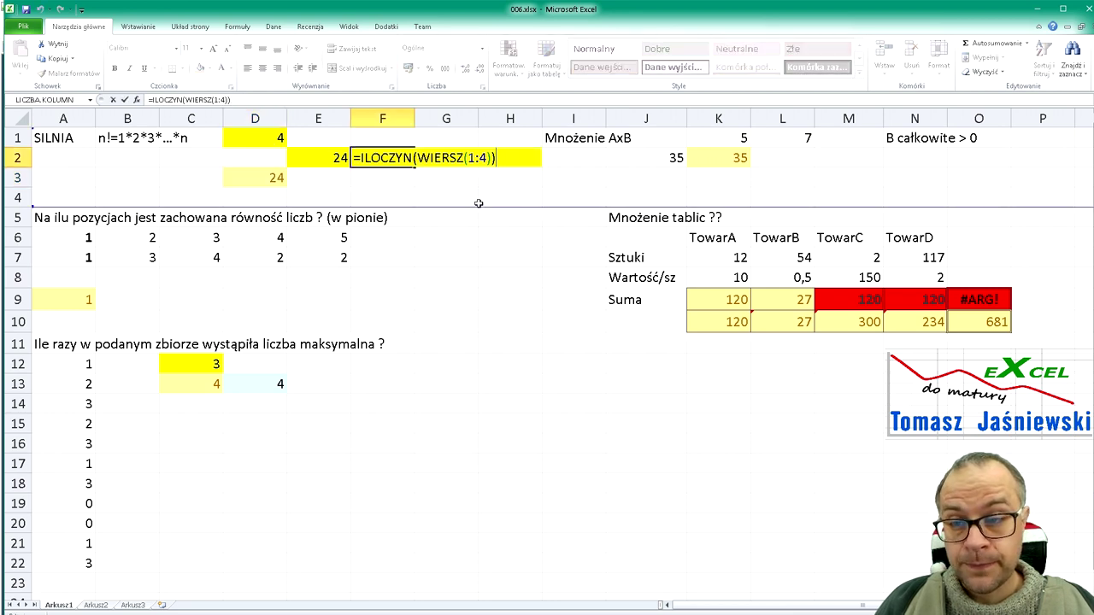
key("Escape")
double_click(273, 178)
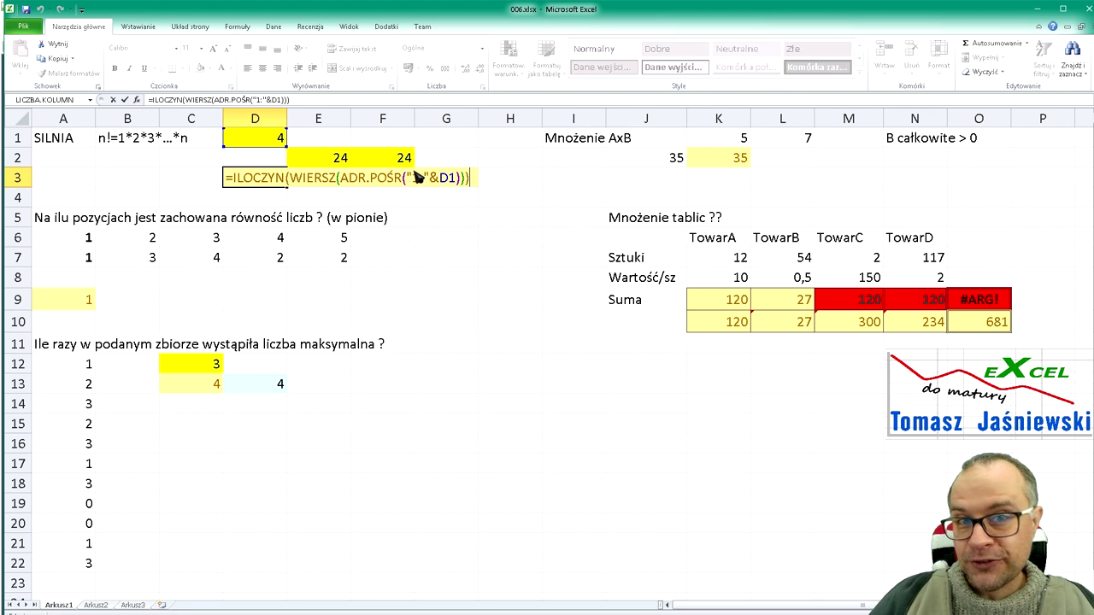
key("ctrl+shift+Return")
Start a trial entry =2:8 in cell G4
key("Down")
key("Right")
key("Right")
key("Right")
type("=")
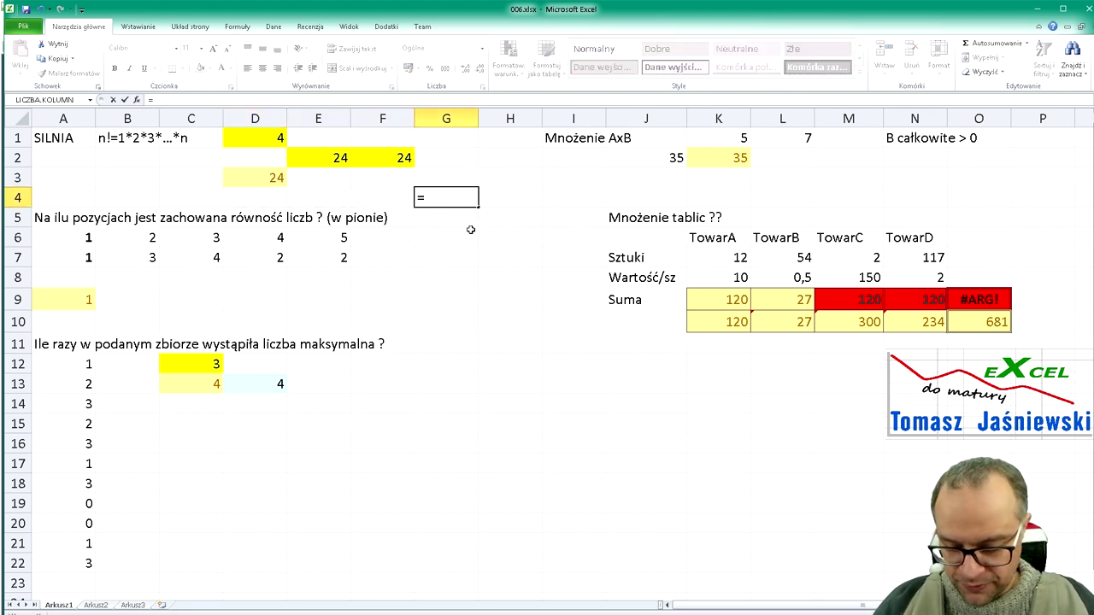
type("2")
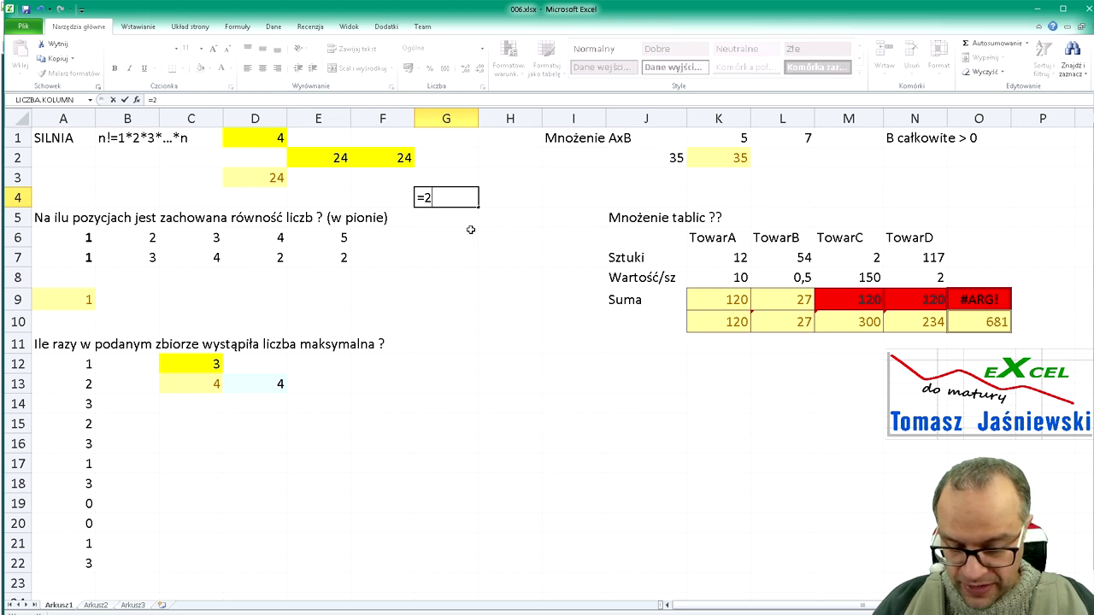
type(":8")
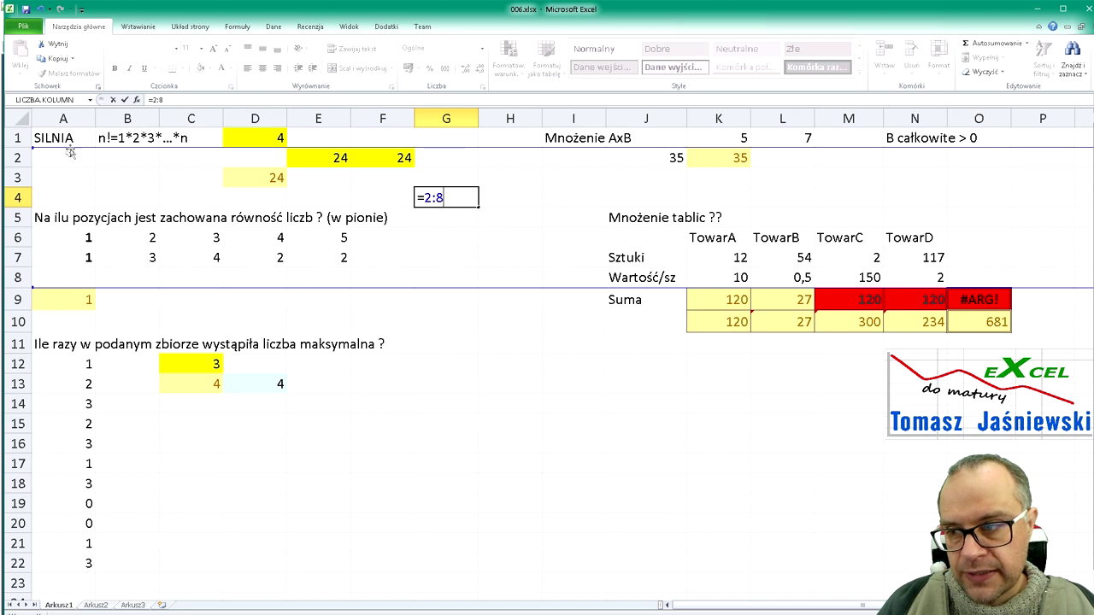
Replace G4's 2:8 with A:g, then cancel the entry and return to F2
key("BackSpace")
key("BackSpace")
key("BackSpace")
type("A")
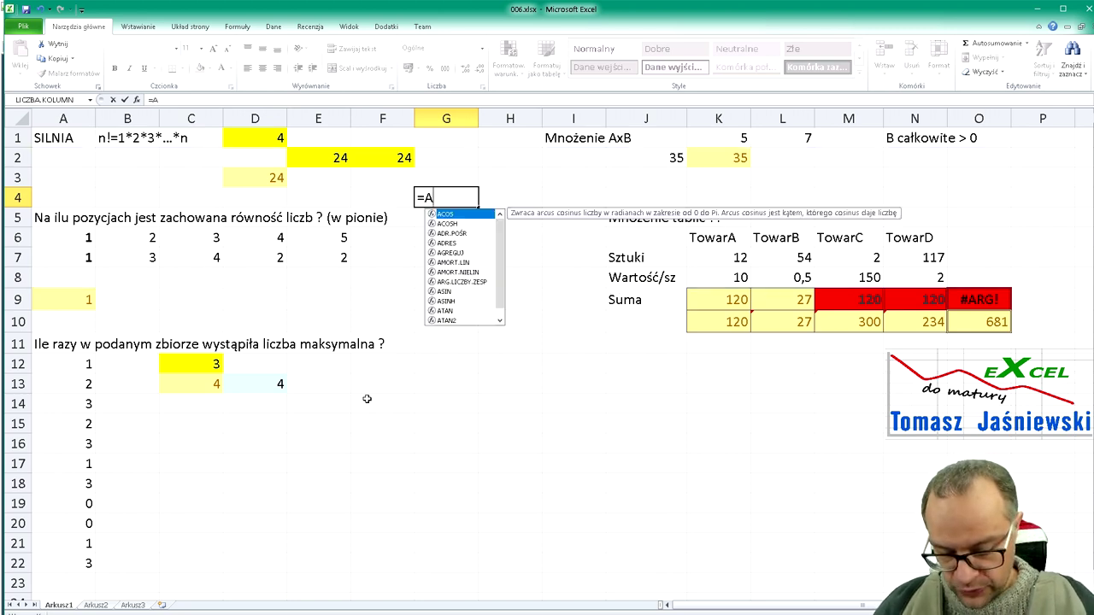
type(":g")
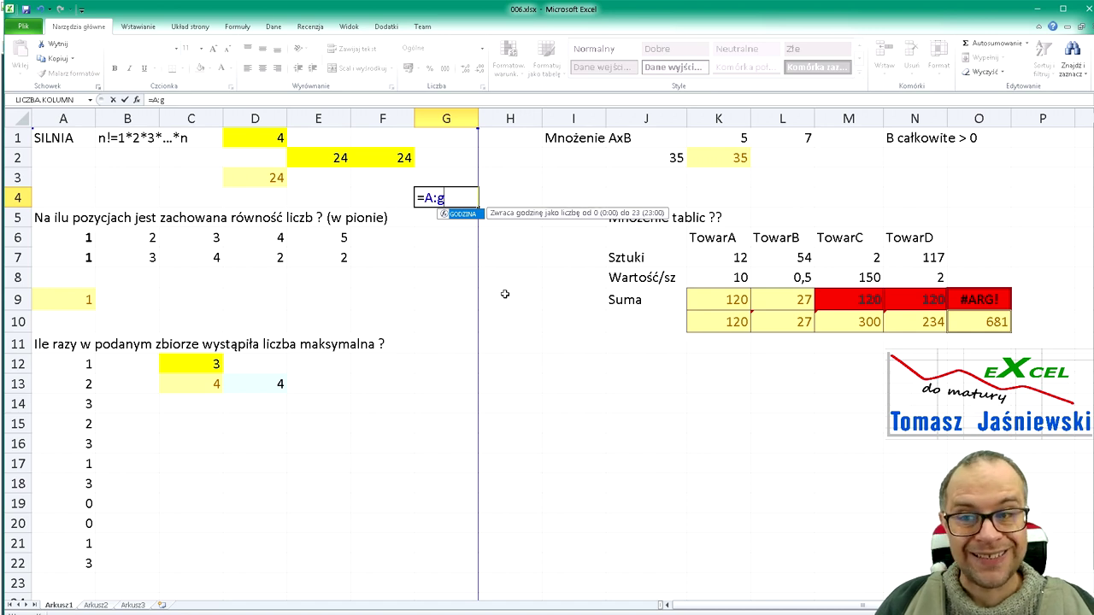
key("BackSpace")
key("Escape")
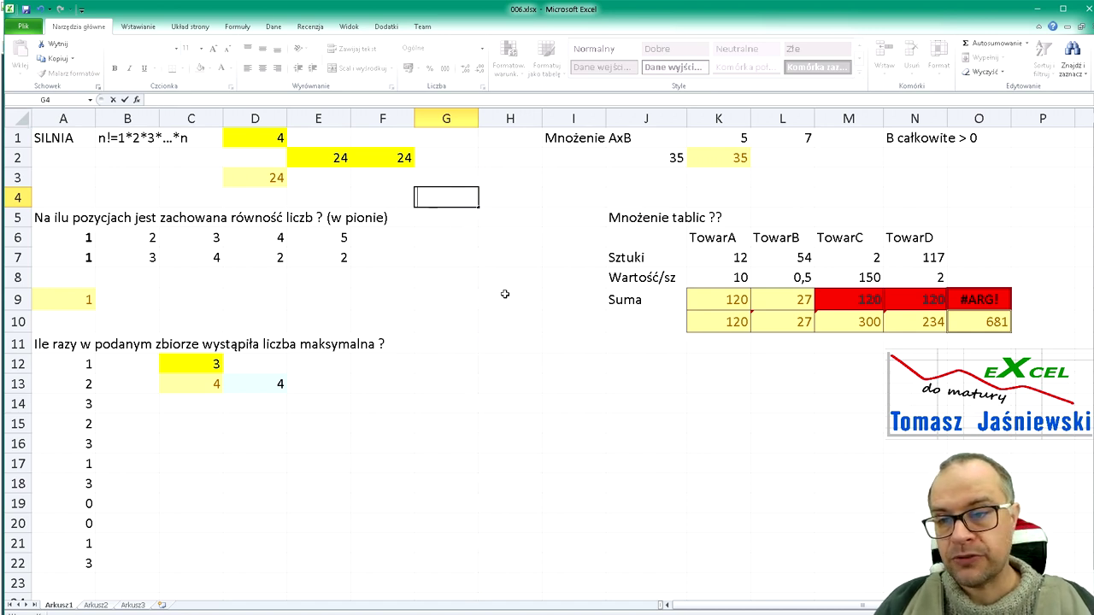
key("Up")
key("Left")
key("Left")
key("Up")
key("Right")
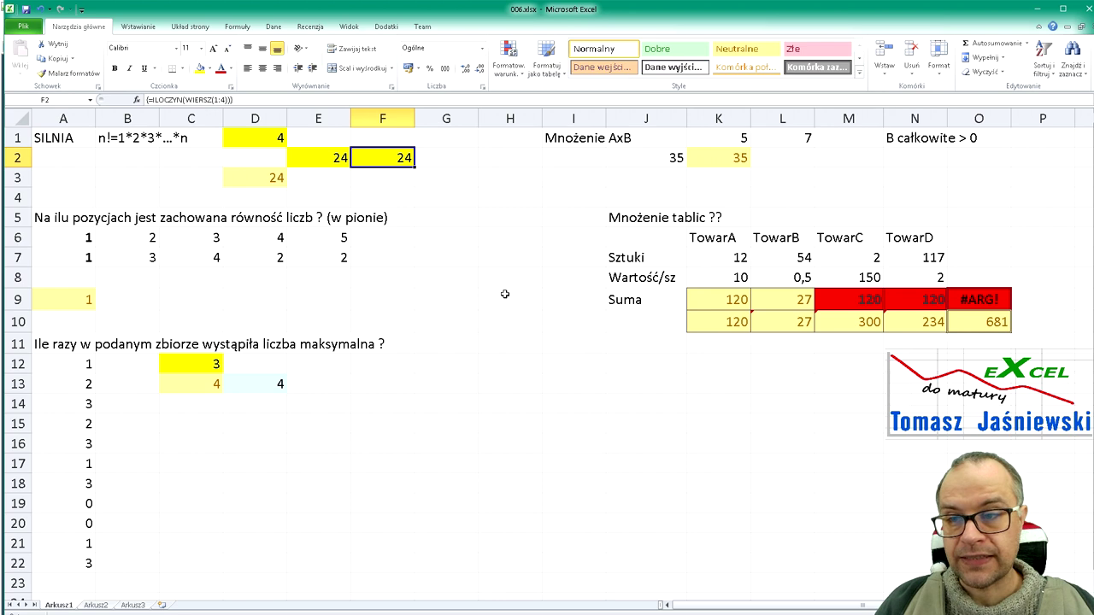
Recommit F2 as {=ILOCZYN(WIERSZ(1:4))} and open D3's ADR.POŚR formula for editing
key("F2")
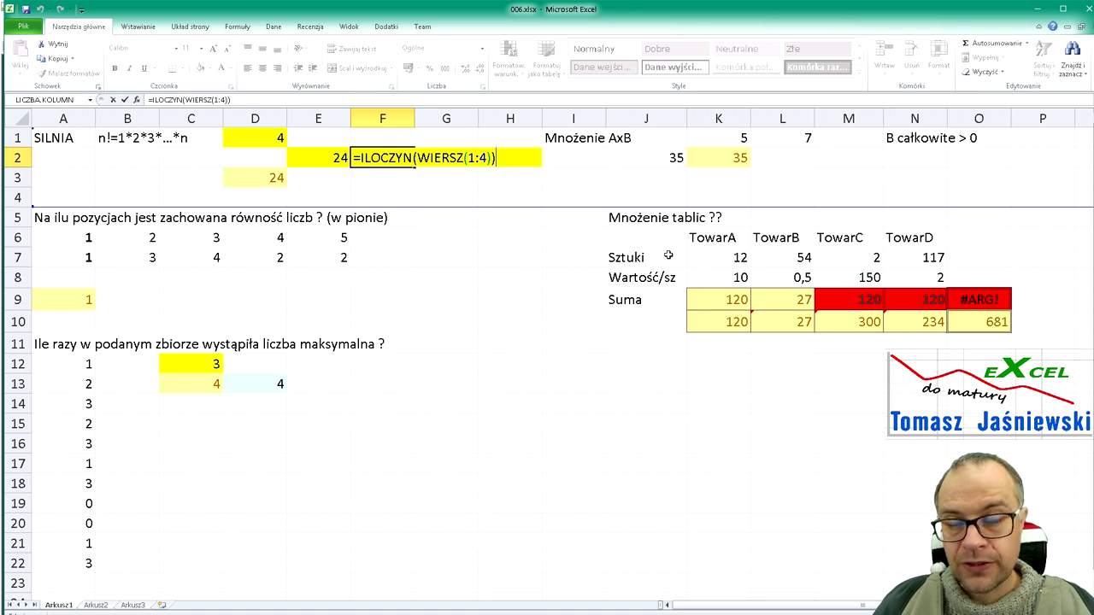
key("ctrl+shift+Return")
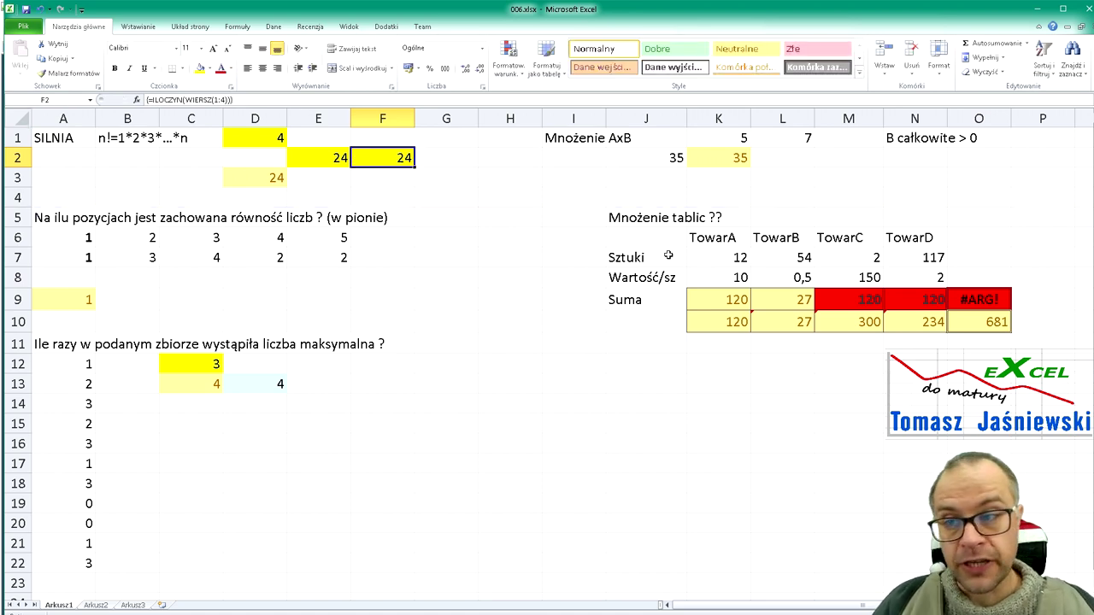
key("F2")
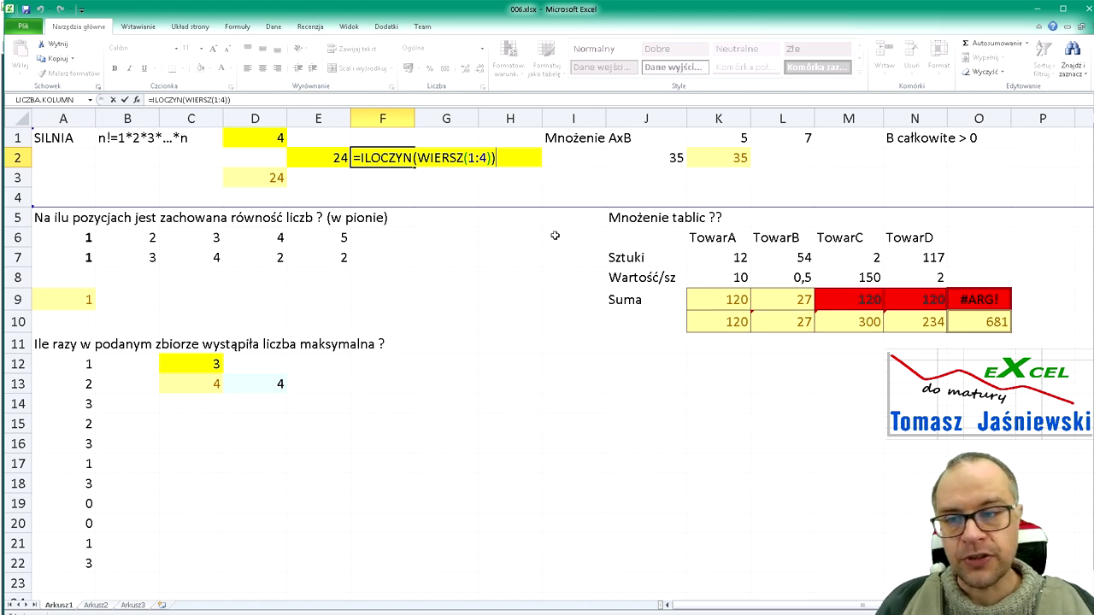
key("ctrl+shift+Return")
left_click(284, 178)
key("F2")
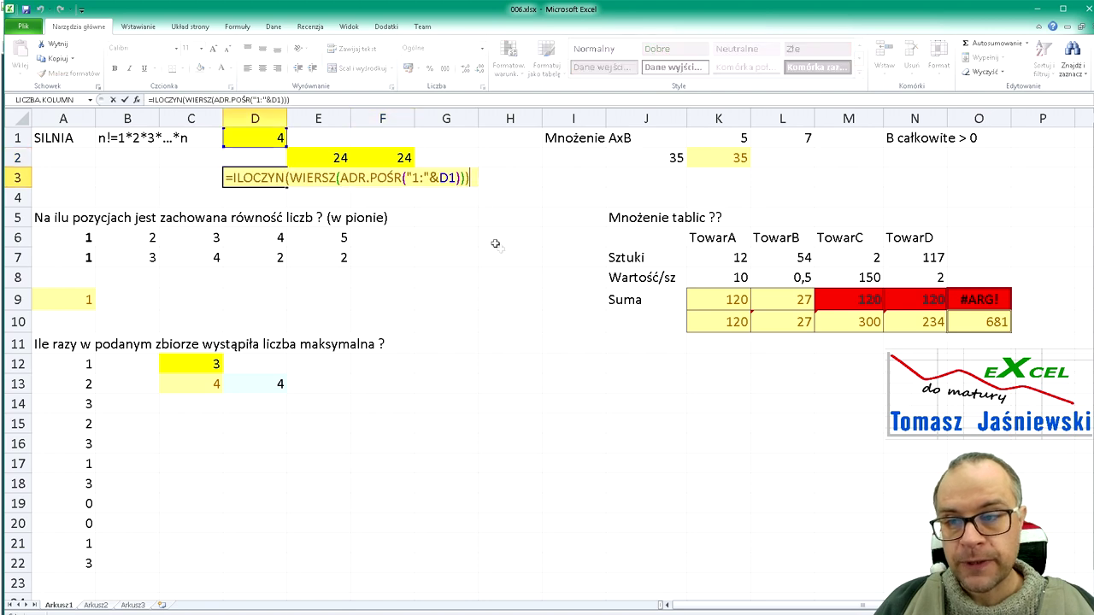
Evaluate D3's ADR.POŚR("1:"&D1) argument with F9, then cancel the edit
left_click_drag(458, 181, 414, 181)
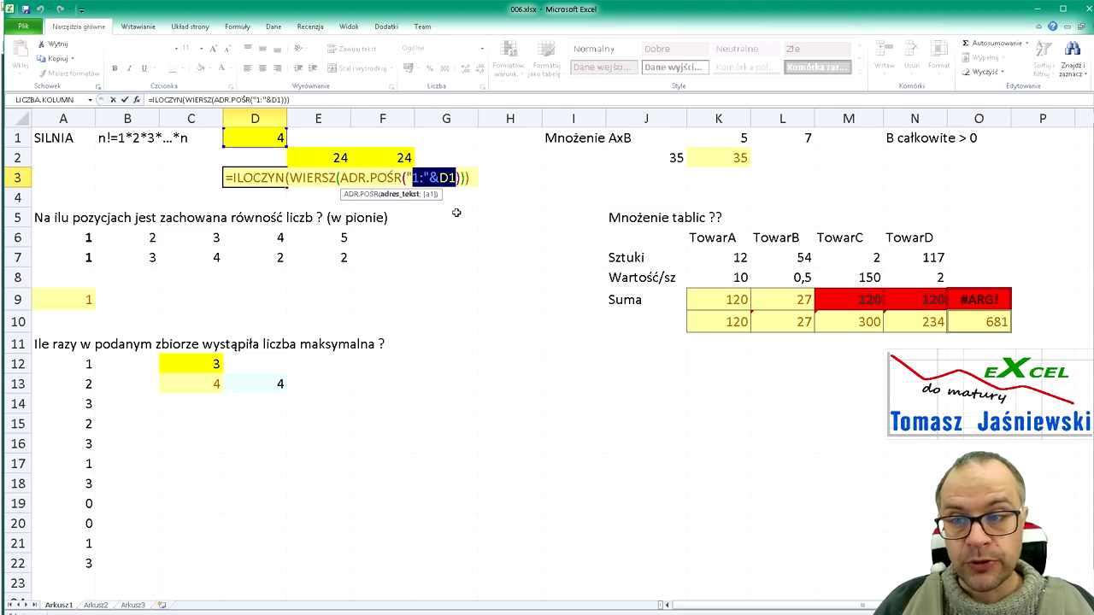
key("Left")
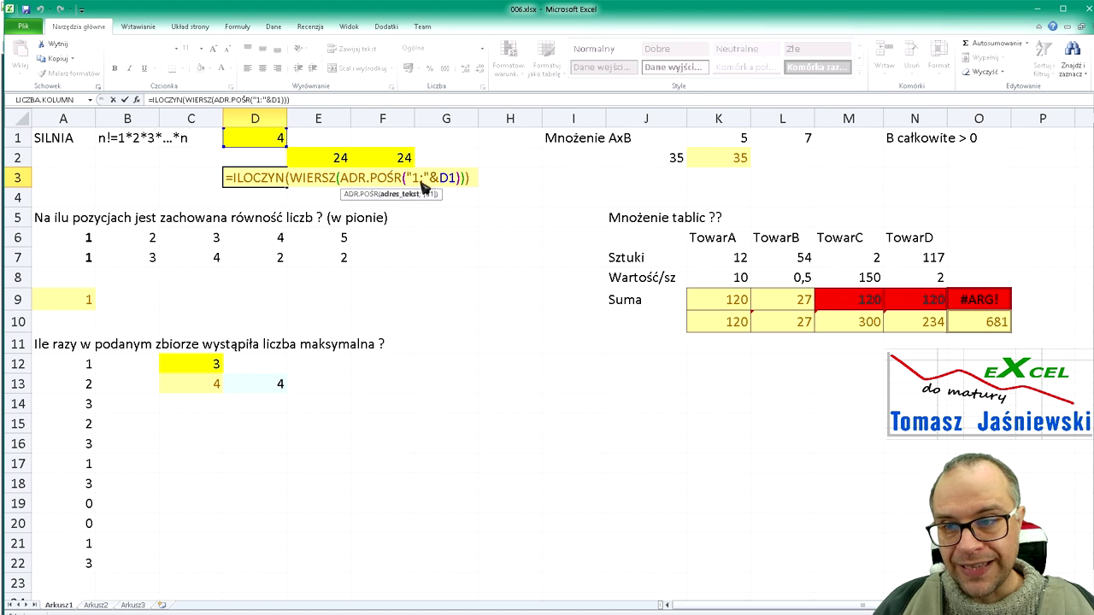
key("shift+Right")
key("shift+Right")
key("shift+Right")
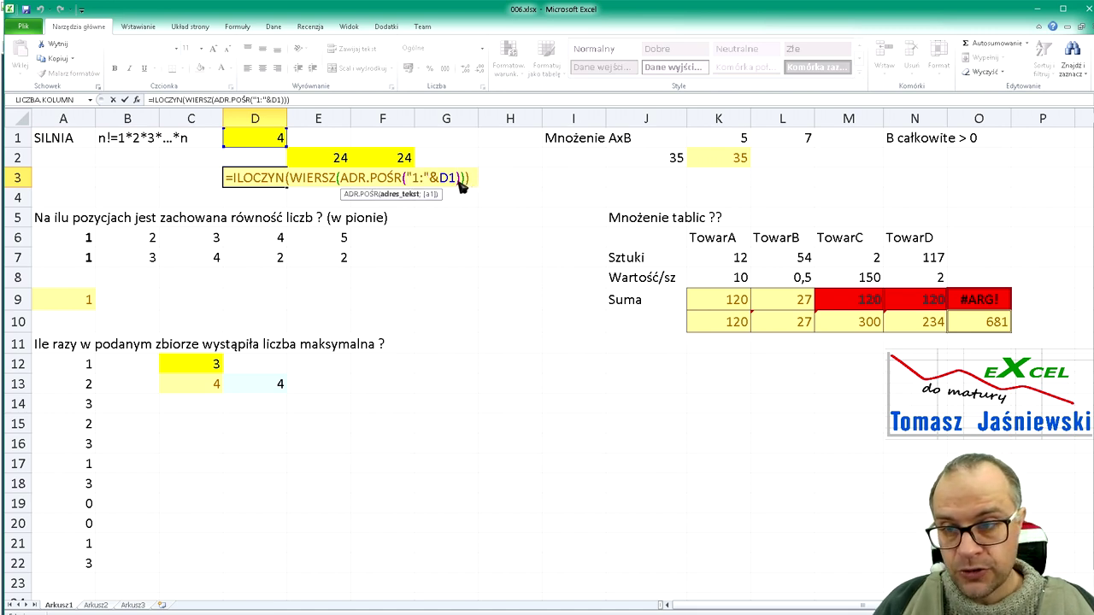
left_click(401, 194)
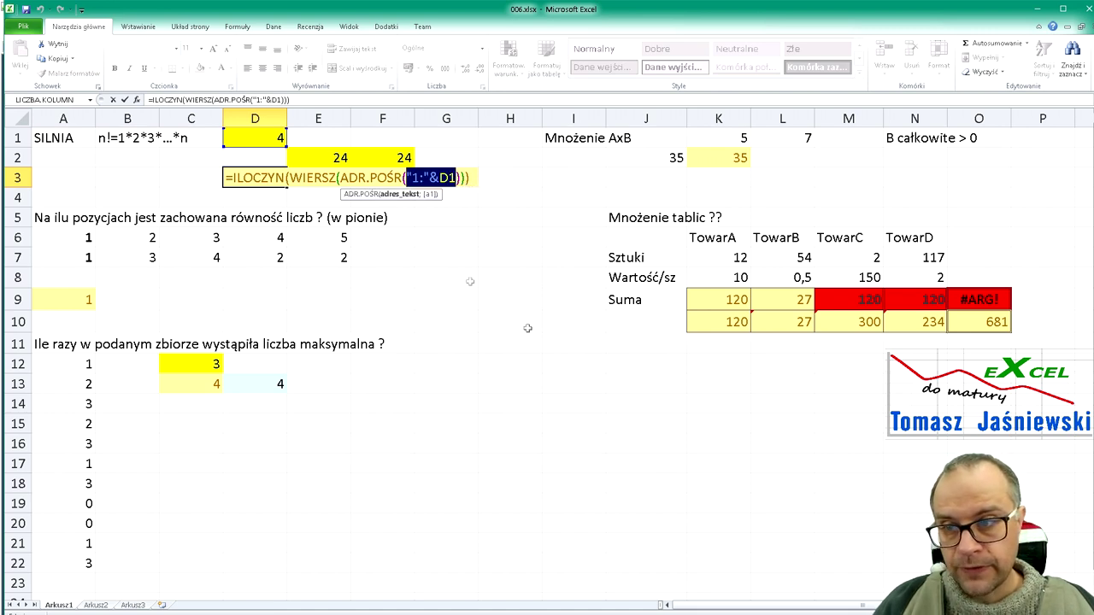
key("F9")
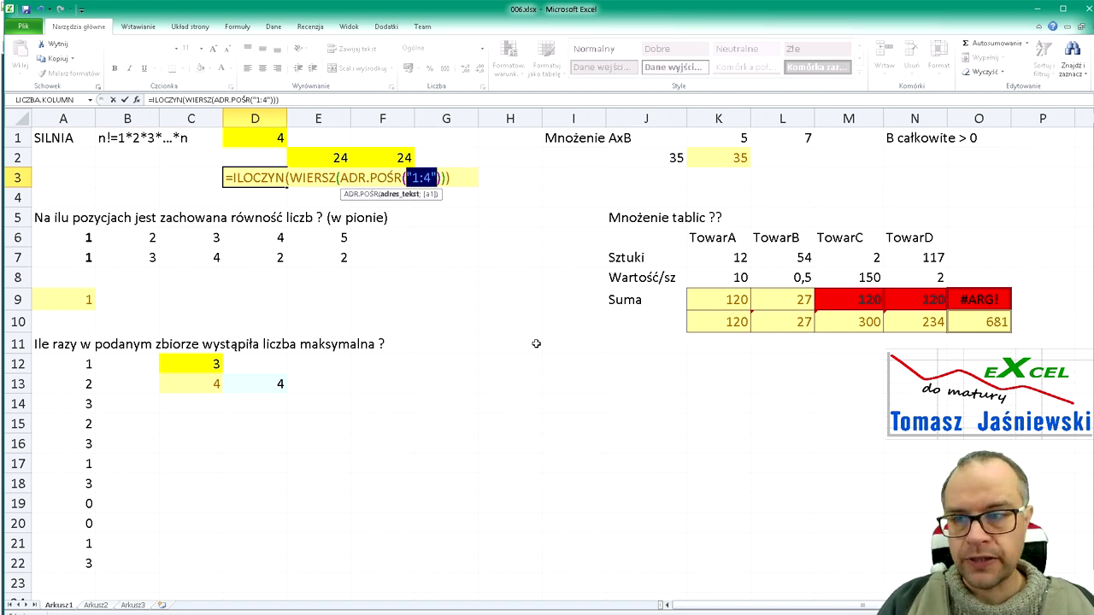
key("Escape")
Change n in D1 from 4 to 5
left_click(282, 140)
type("5")
key("Return")
key("Down")
Confirm D3's ADR.POŚR argument now evaluates to 1:5 and commit the formula
key("F2")
left_click_drag(404, 179, 460, 181)
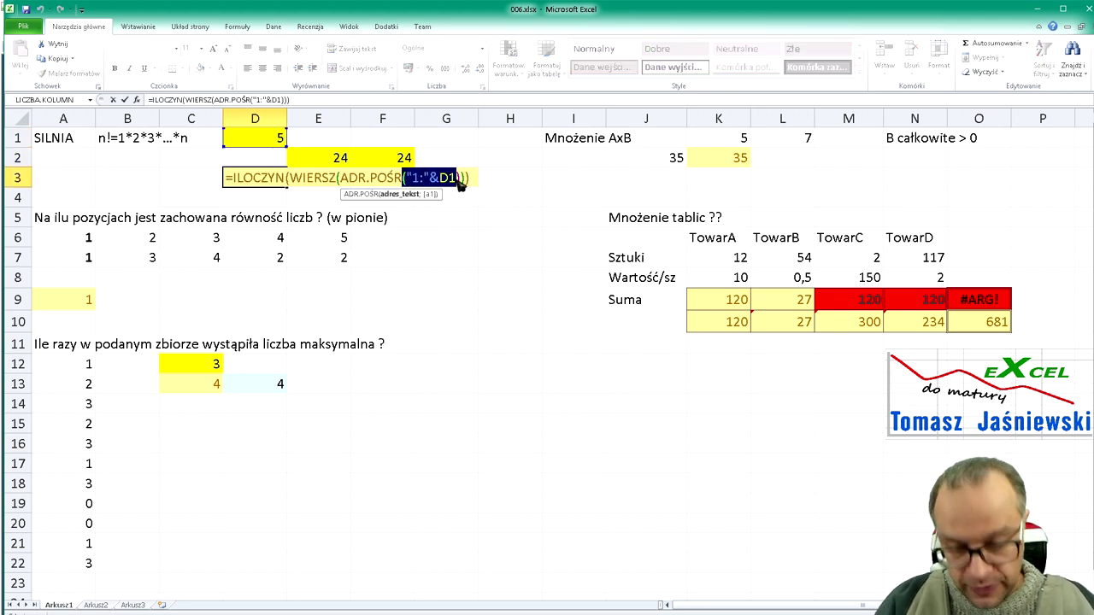
left_click_drag(406, 179, 462, 181)
key("F9")
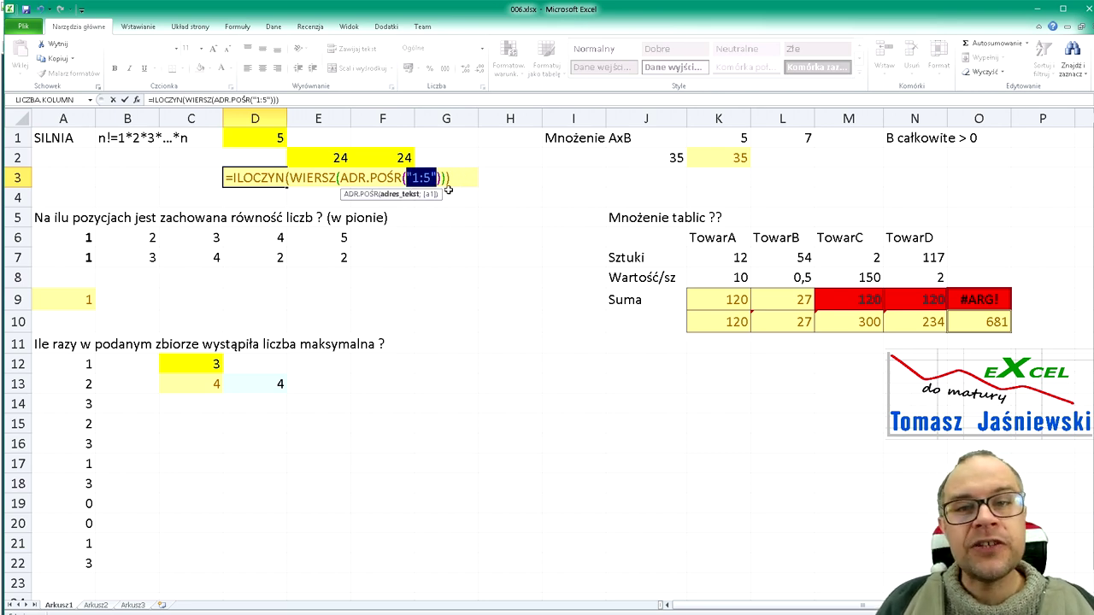
key("Escape")
key("F2")
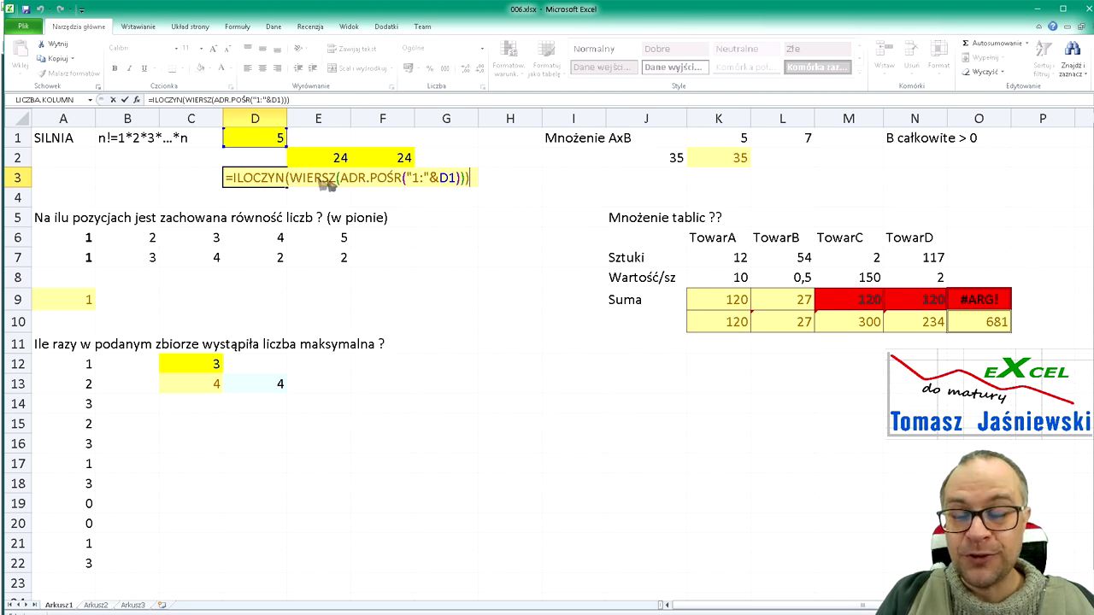
key("Return")
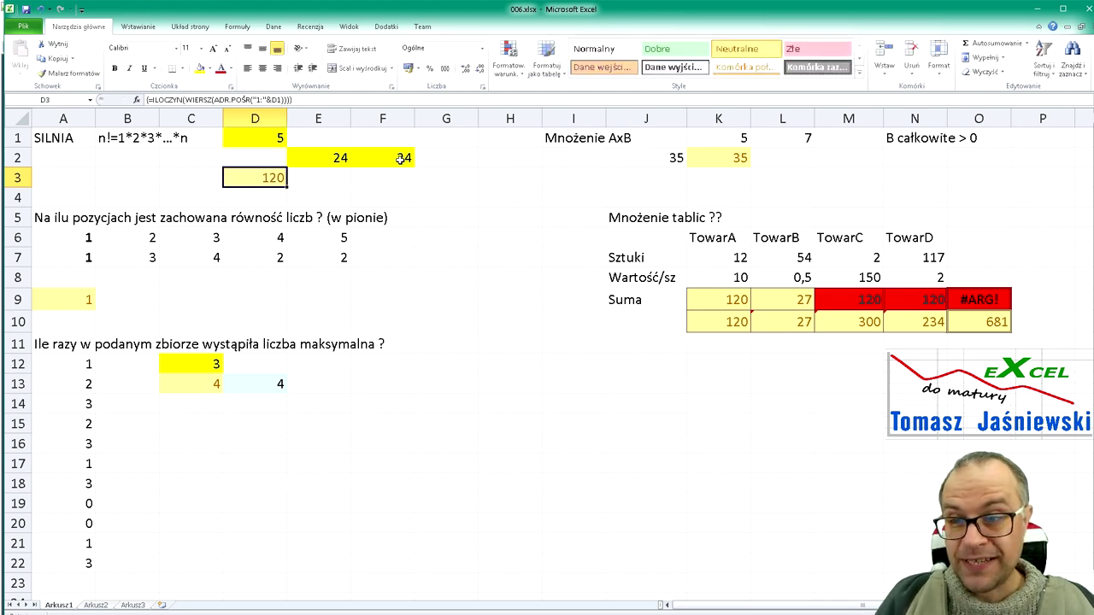
Compare with F2, then show that committing D3 with plain Enter gives 1
double_click(402, 158)
key("Escape")
left_click(282, 179)
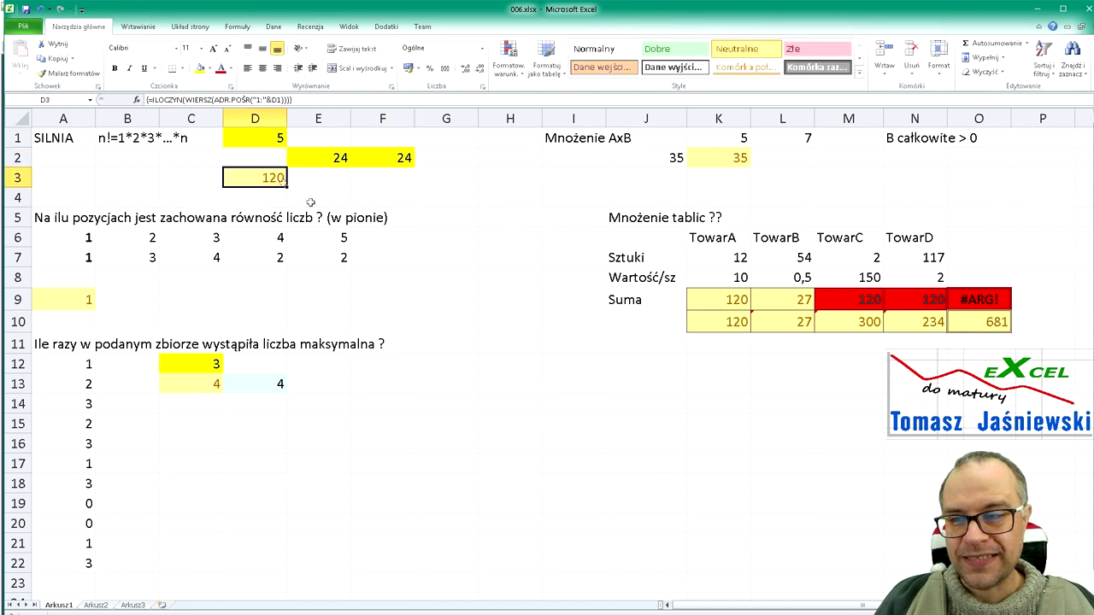
key("F2")
key("ctrl+shift+Return")
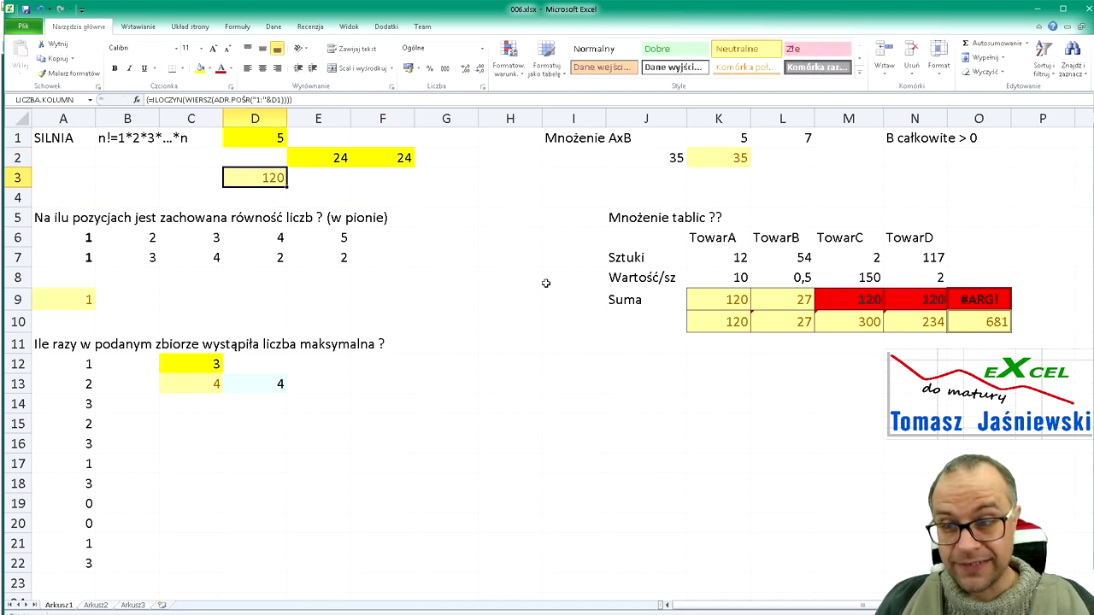
key("F2")
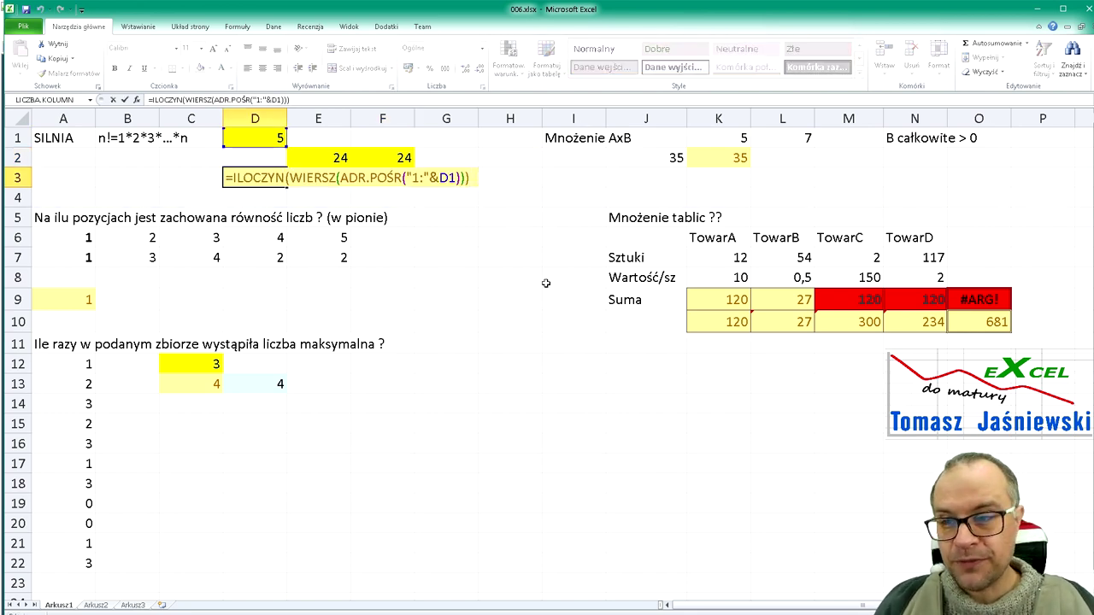
key("Return")
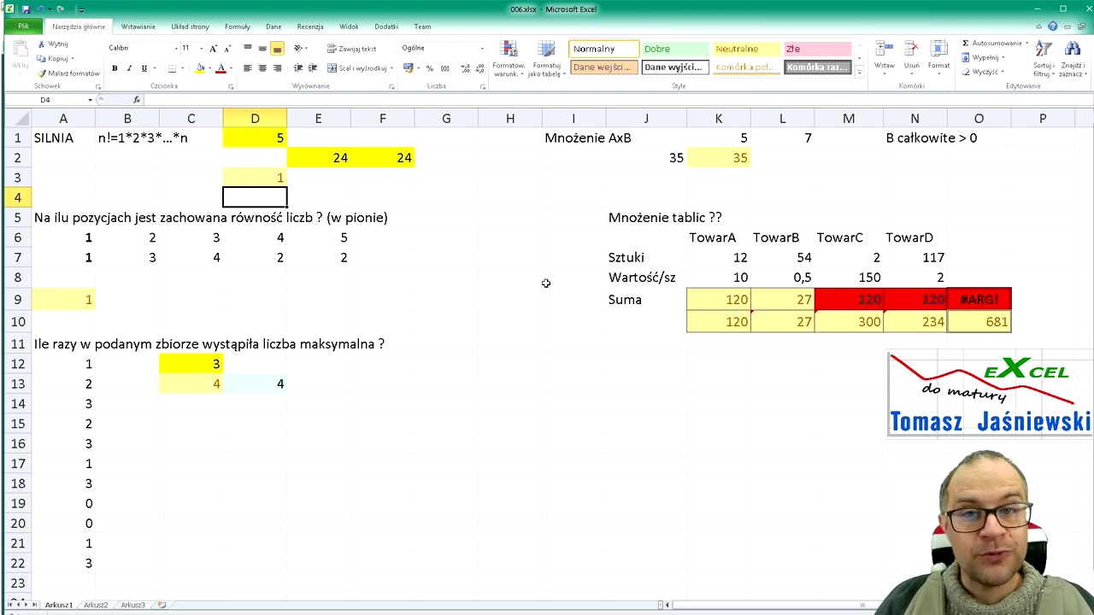
Re-enter D3 as an array formula so it returns 120
key("Up")
key("F2")
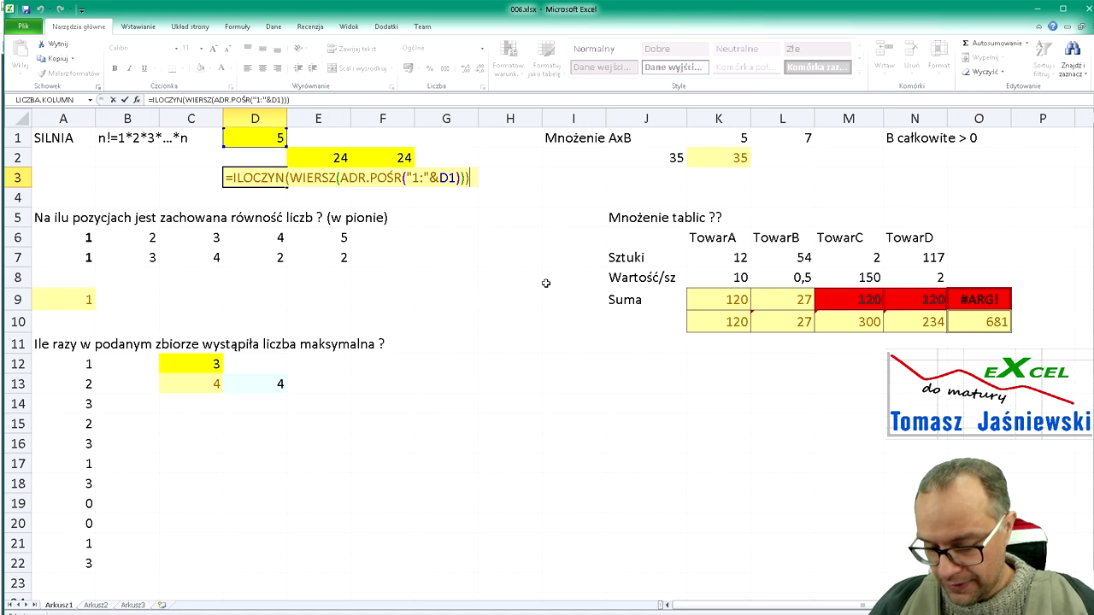
key("ctrl+shift+Return")
Set D1 to 8 so D3's factorial becomes 40320
key("Up")
key("Up")
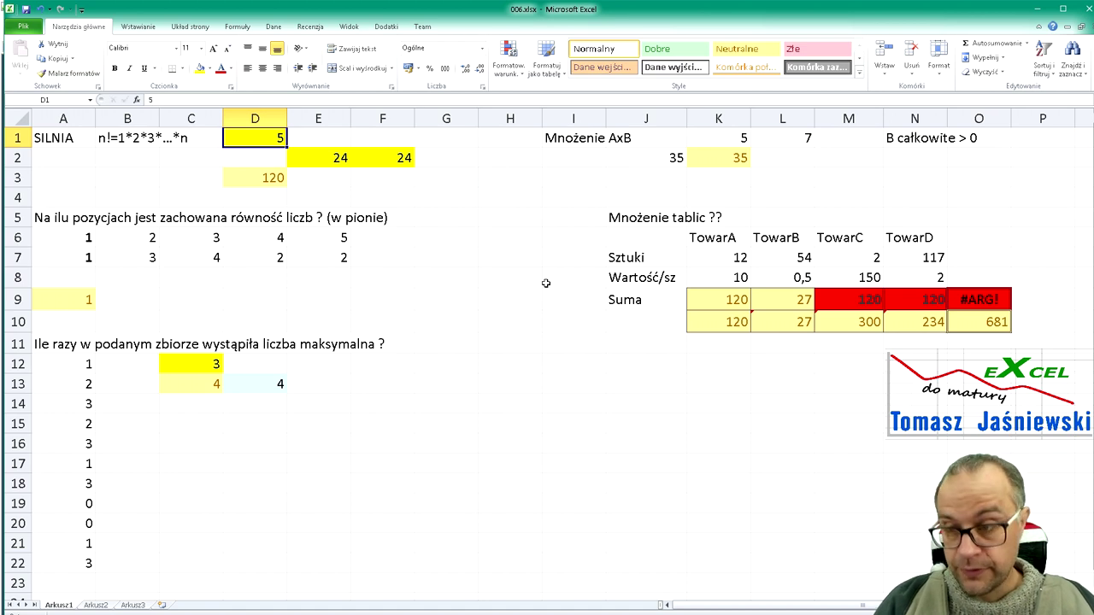
type("8")
key("Return")
key("Up")
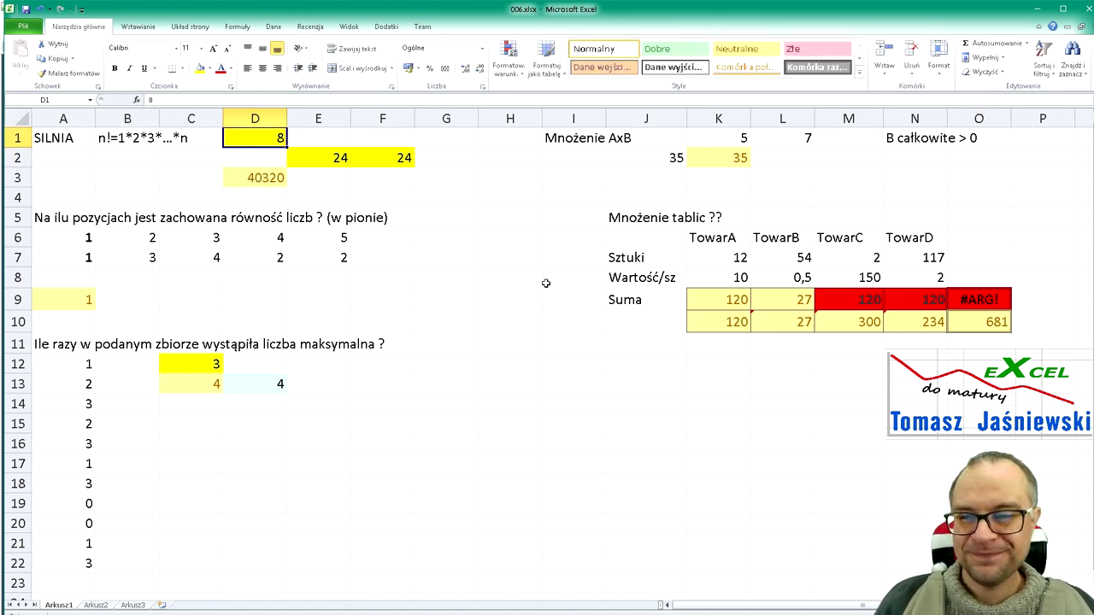
key("Home")
key("ctrl+Down")
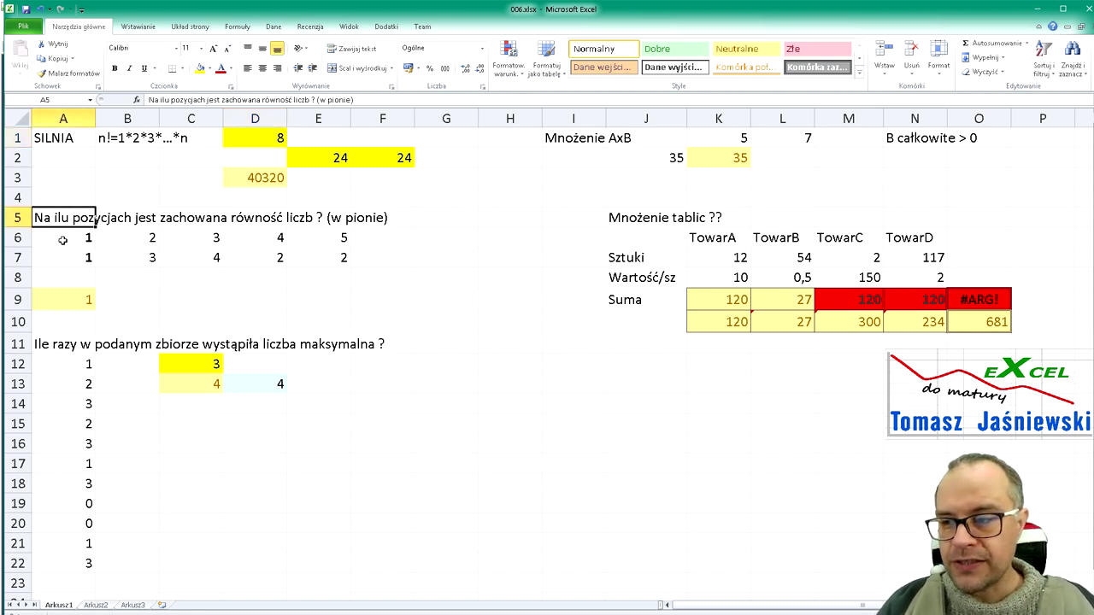
left_click_drag(61, 234, 63, 253)
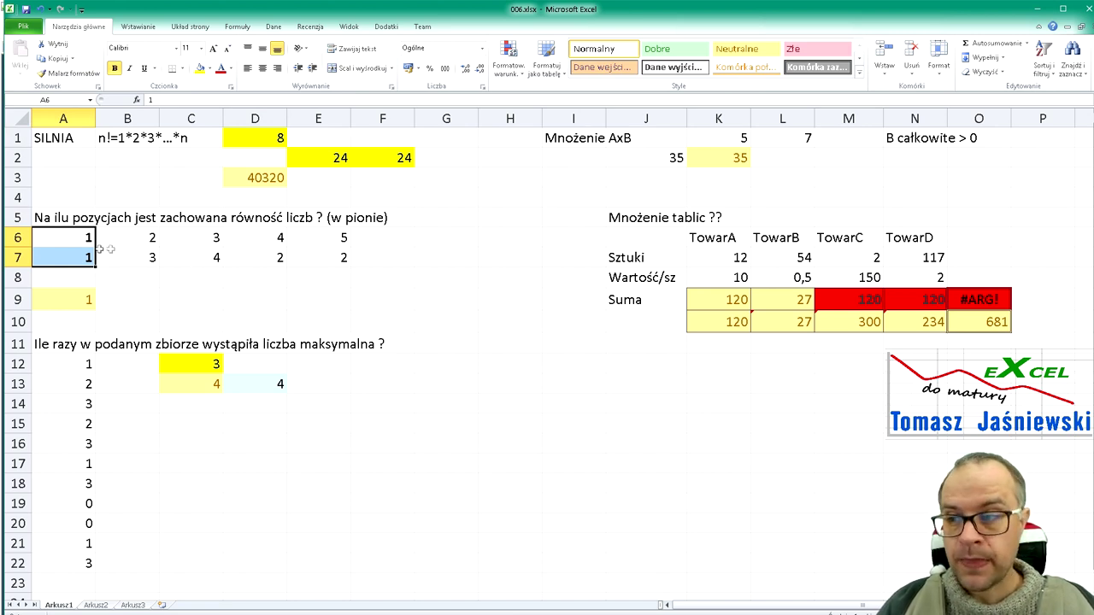
left_click_drag(51, 237, 306, 244)
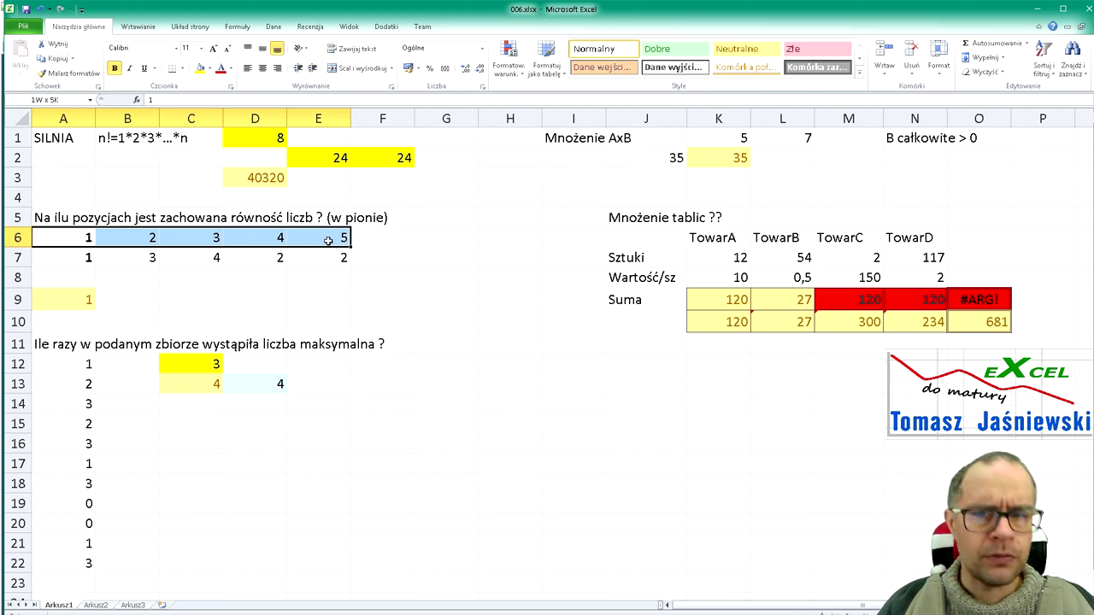
left_click(61, 253)
left_click_drag(62, 252, 303, 257)
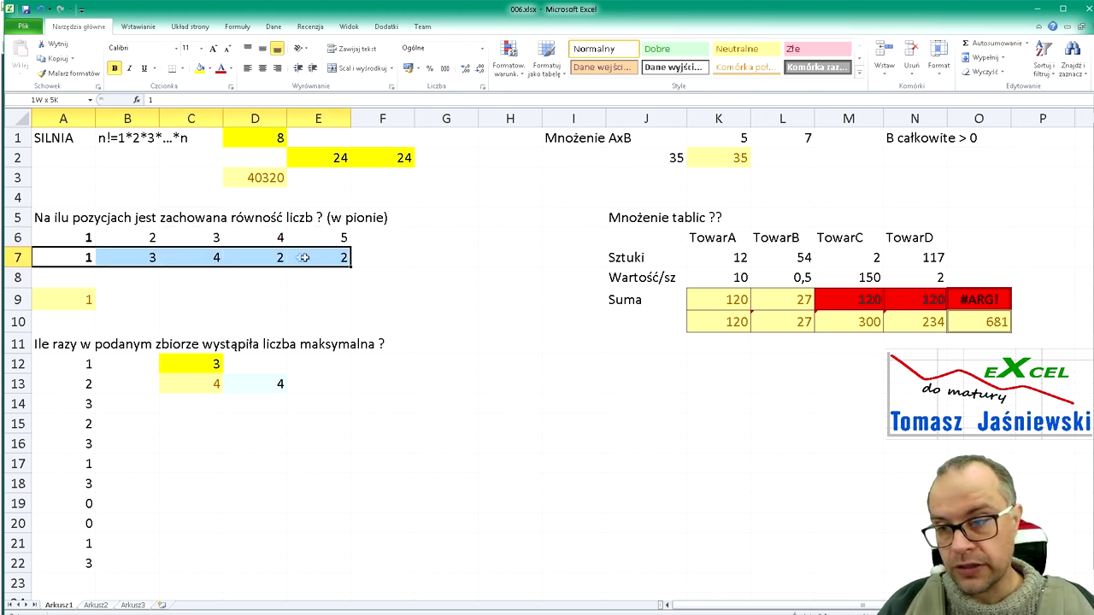
left_click_drag(73, 237, 66, 255)
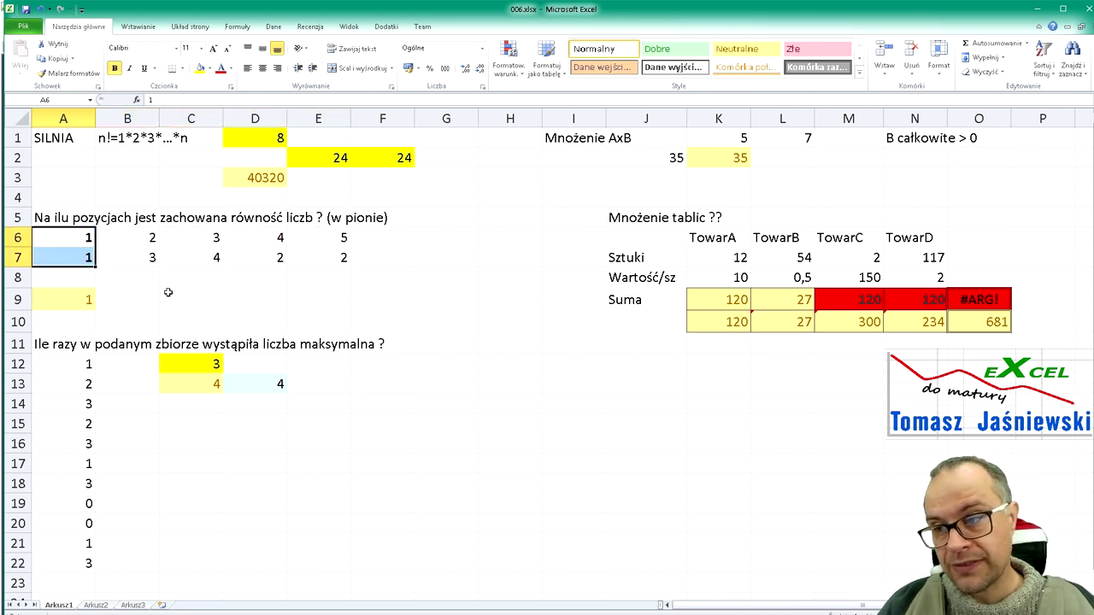
left_click_drag(190, 231, 212, 258)
left_click_drag(317, 239, 318, 258)
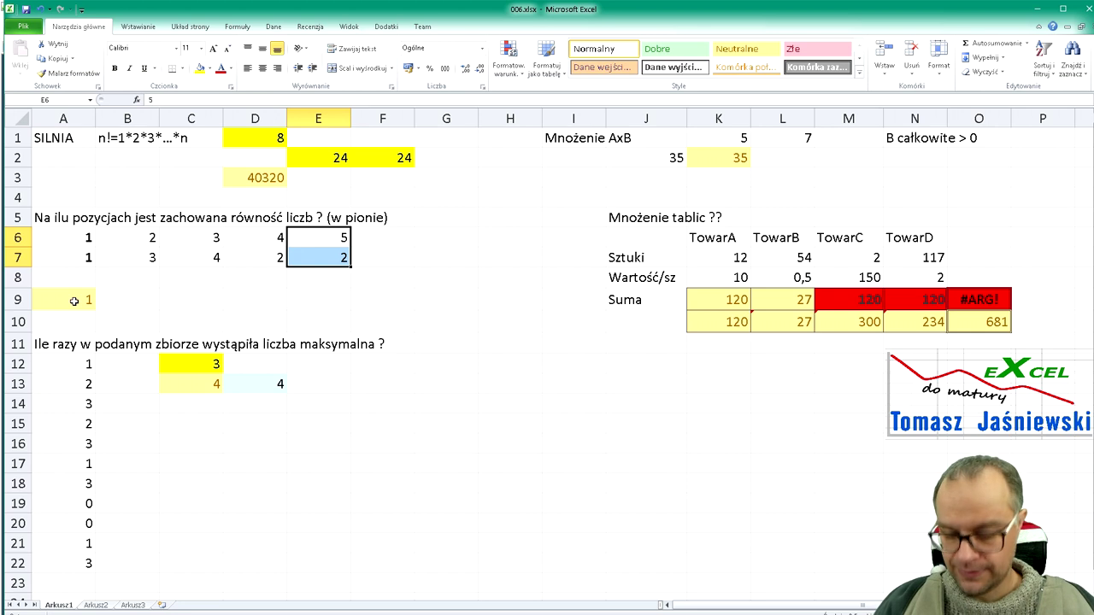
Re-enter A9's equality-count formula as a regular formula, without Ctrl+Shift
left_click(75, 301)
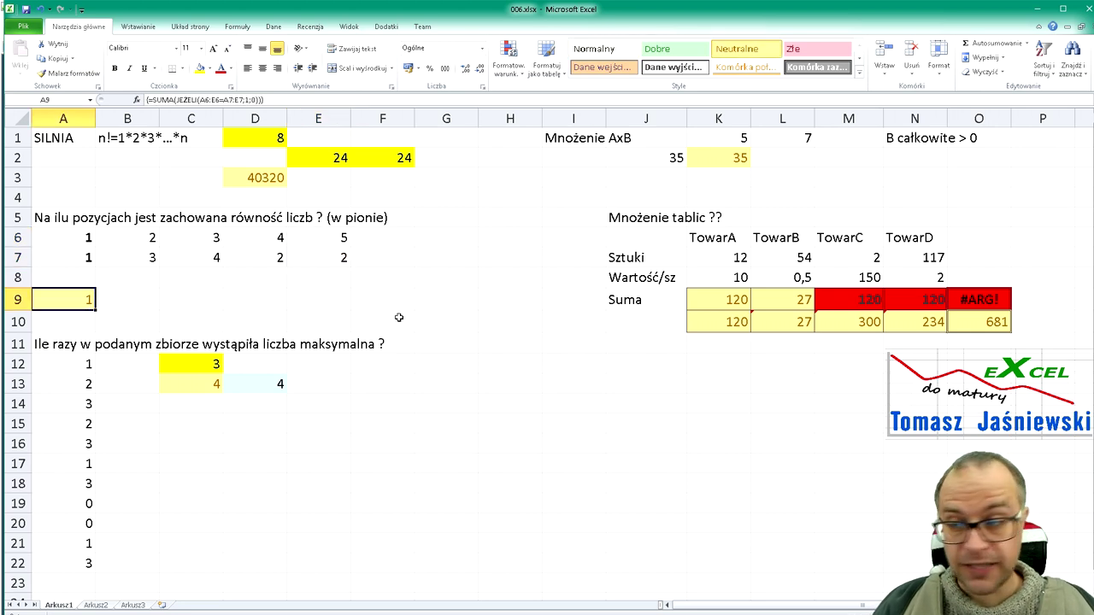
key("F2")
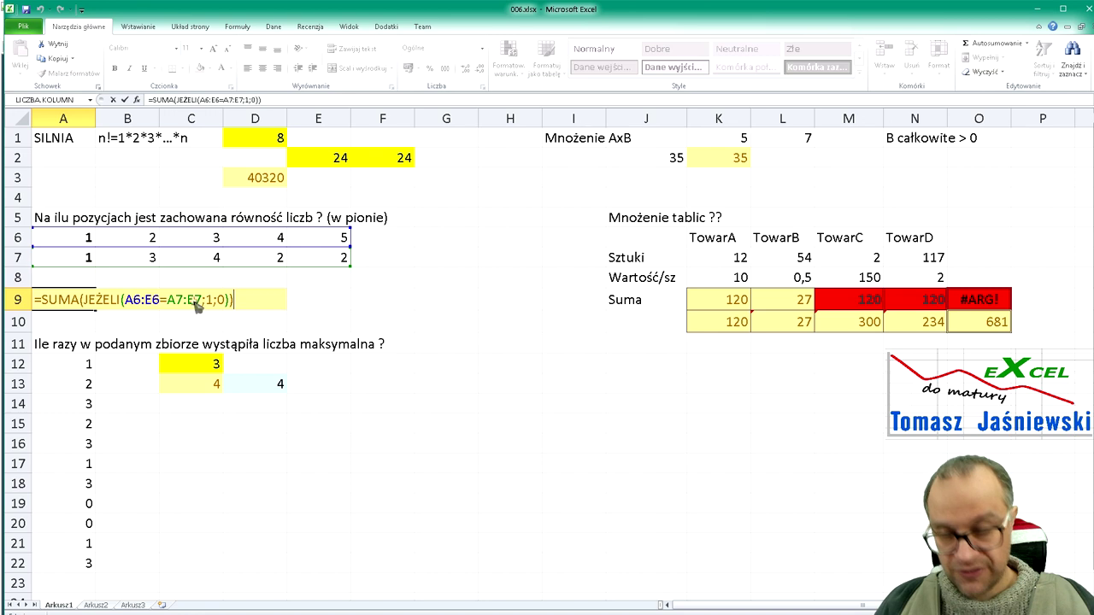
key("Return")
Change B7 to 2 to test the count in A9
key("Up")
key("Up")
Restore B7 to its original value of 3
key("Up")
key("Right")
type("2")
key("Right")
key("Down")
key("Up")
key("Left")
key("Up")
key("Down")
key("Up")
key("Down")
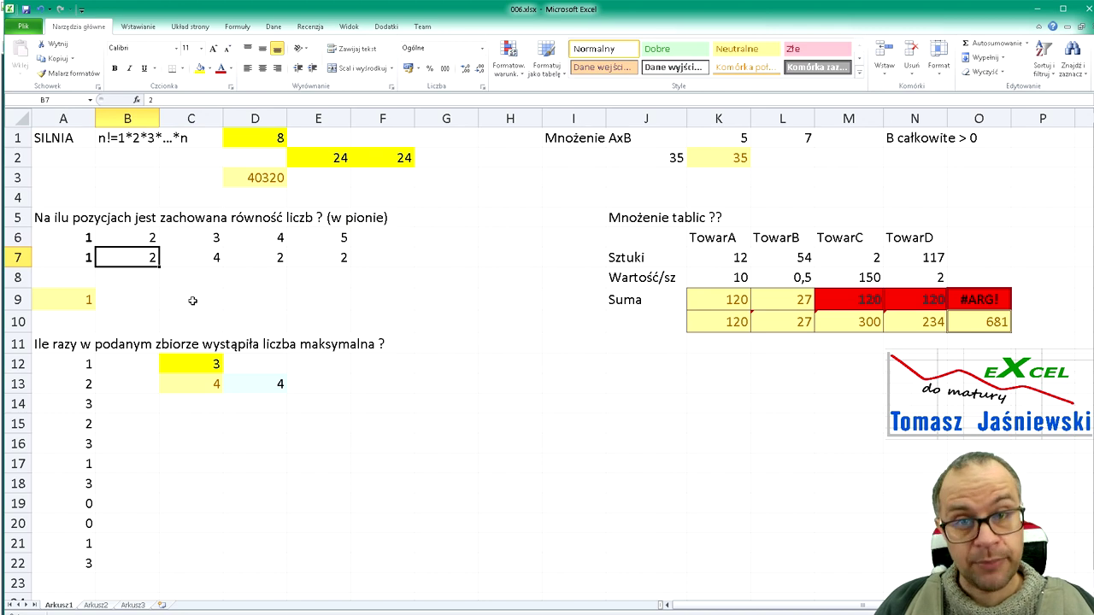
type("3")
key("Return")
key("Up")
key("Down")
key("Down")
key("Left")
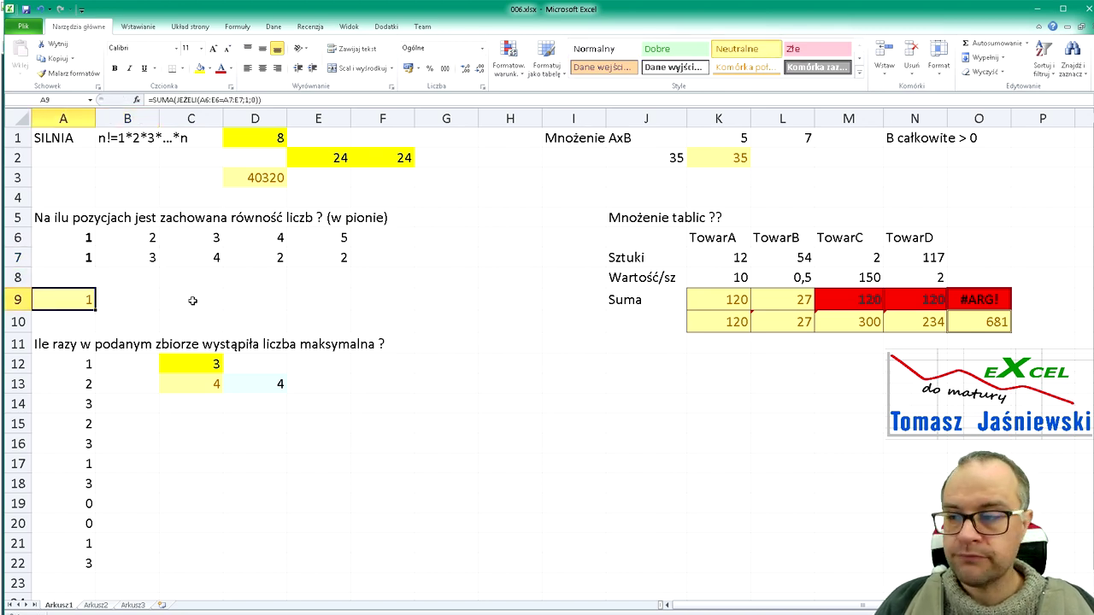
Re-edit A9's formula and select its text in the formula bar to copy it
key("F2")
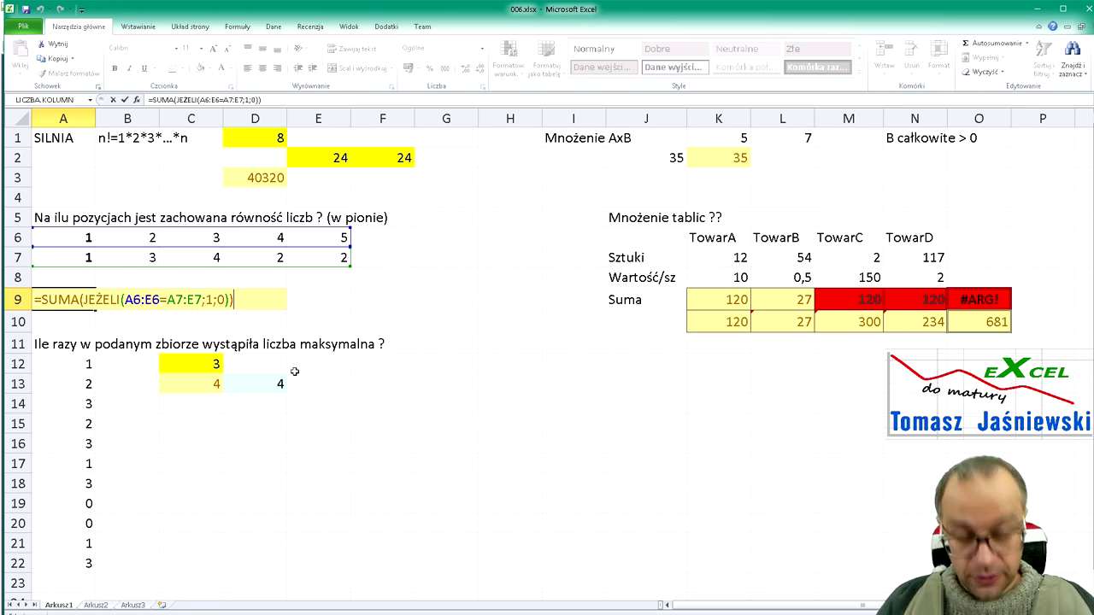
key("Return")
key("Up")
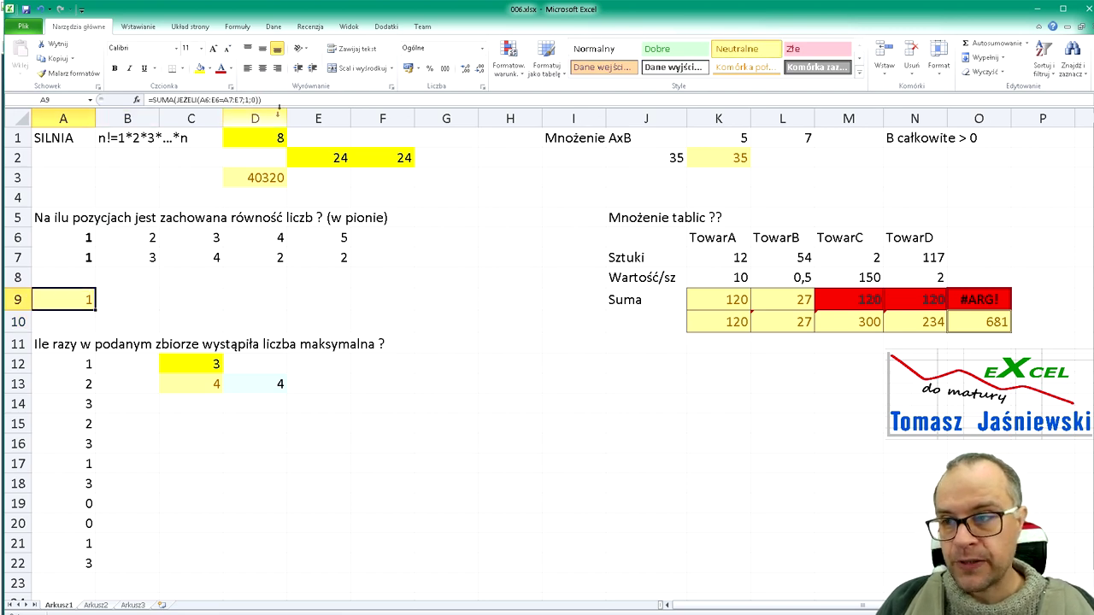
mouse_move(280, 100)
left_mouse_down()
mouse_move(128, 101)
mouse_move(327, 151)
left_mouse_up()
key("ctrl+c")
key("ctrl+shift+Return")
key("Right")
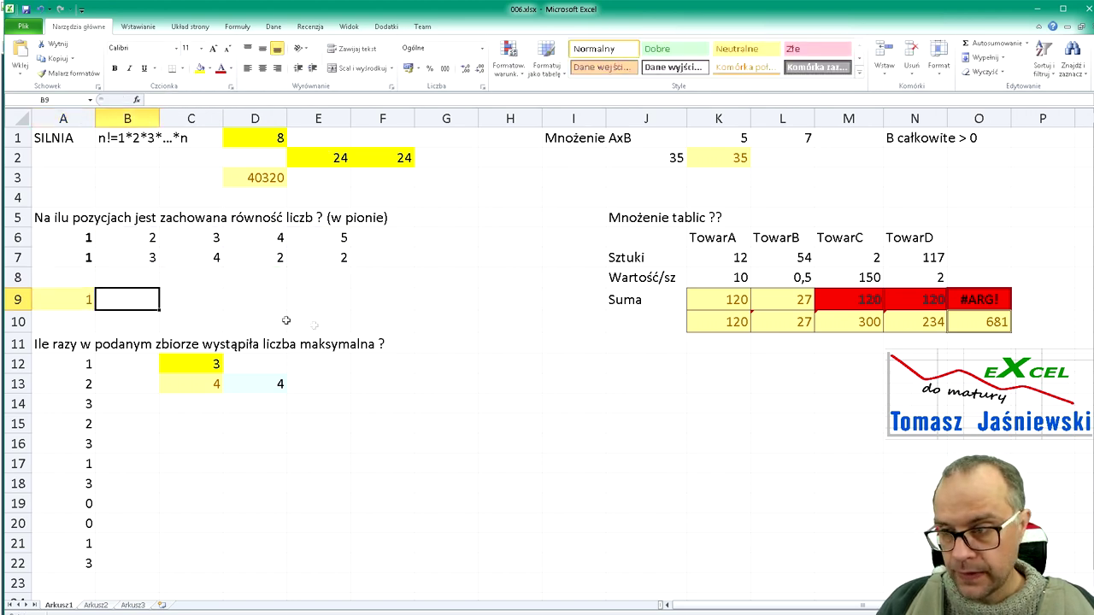
key("ctrl+v")
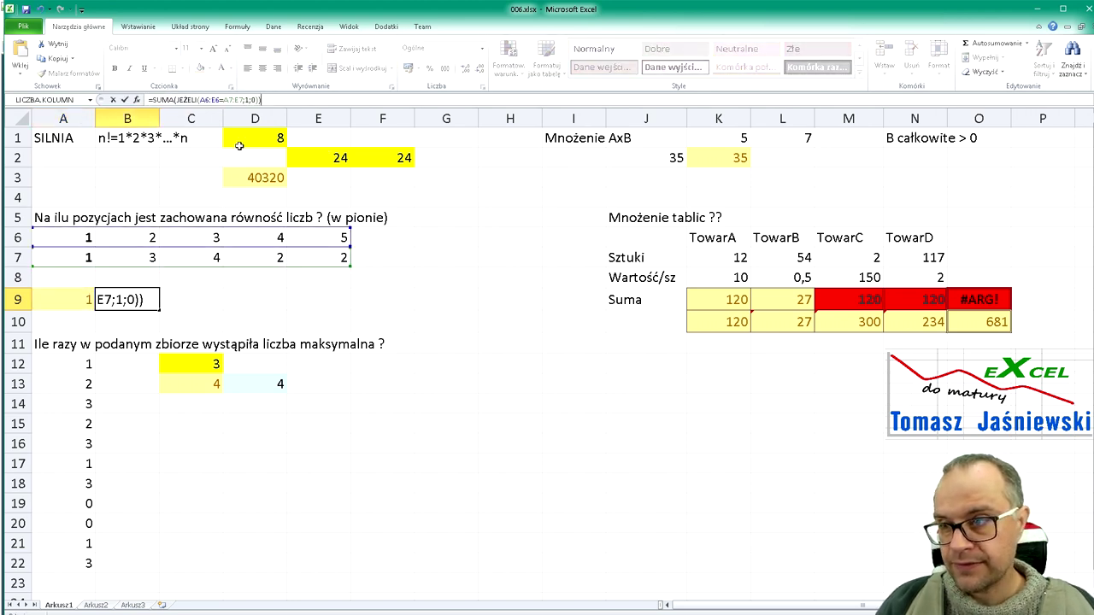
key("Return")
left_click(132, 294)
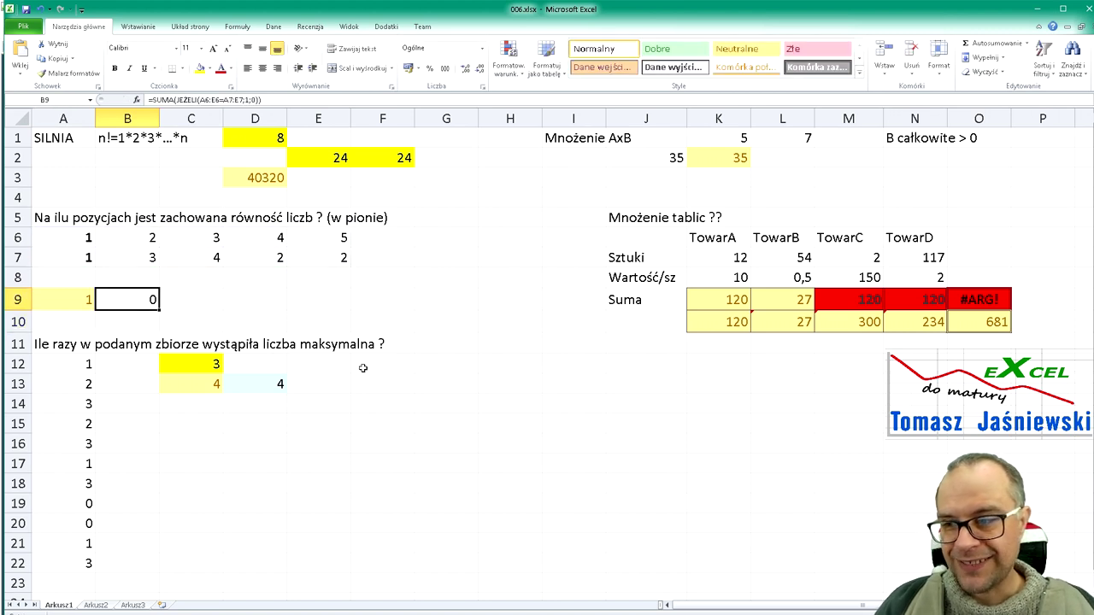
key("F2")
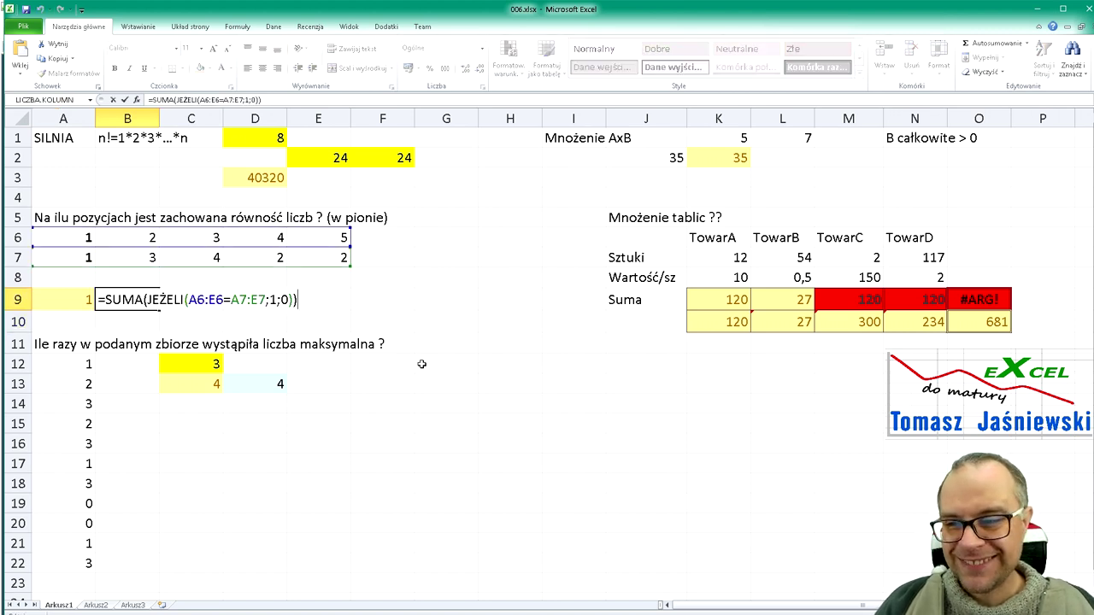
key("Escape")
key("Left")
key("F2")
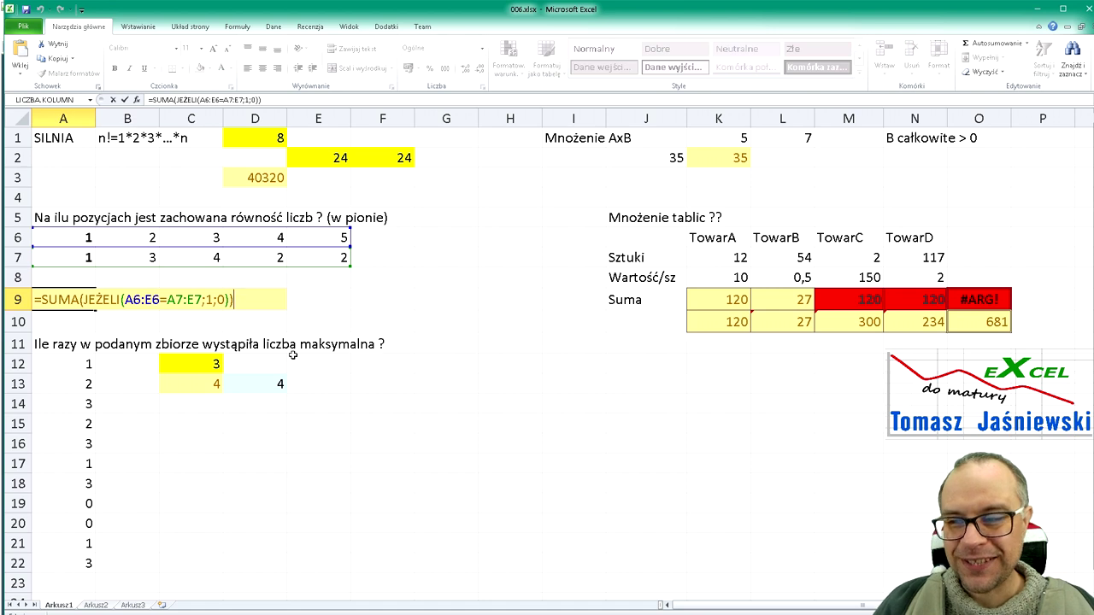
key("Escape")
key("Right")
key("F2")
key("Escape")
double_click(156, 297)
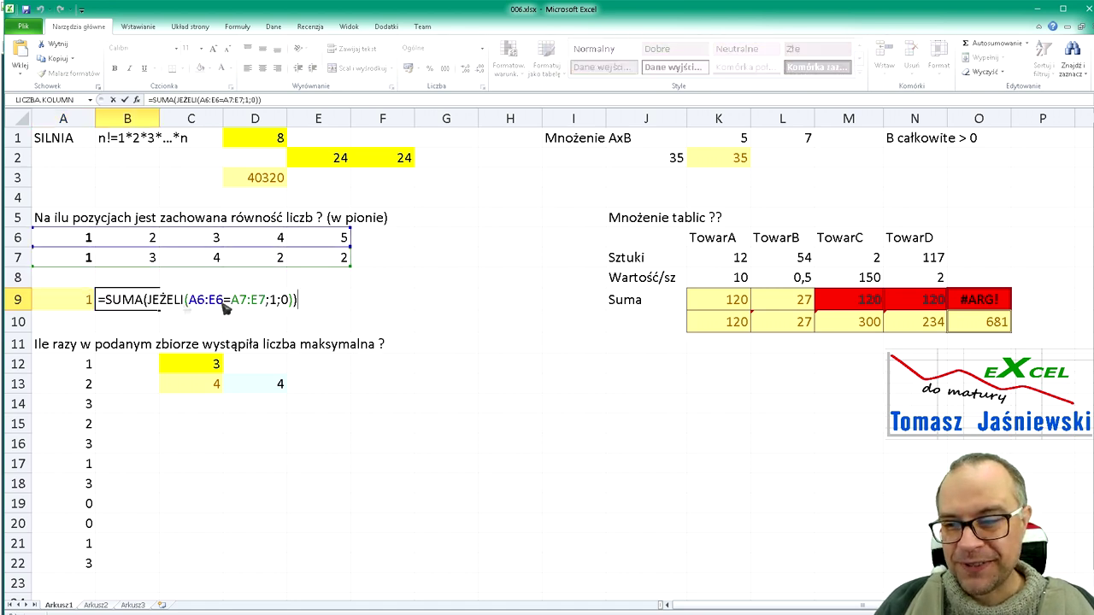
key("Escape")
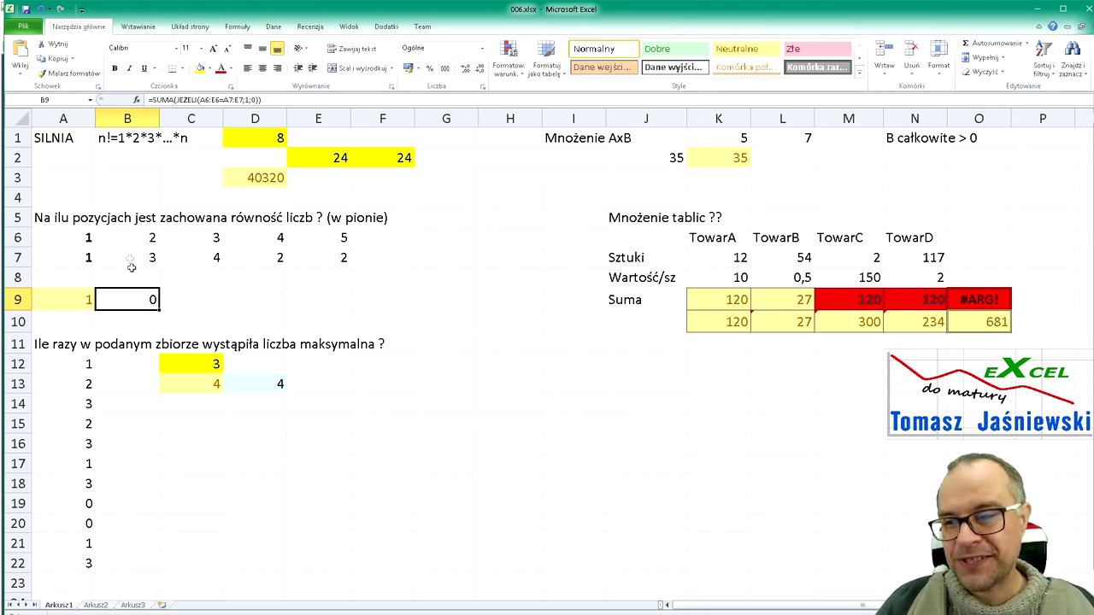
left_click_drag(122, 231, 126, 295)
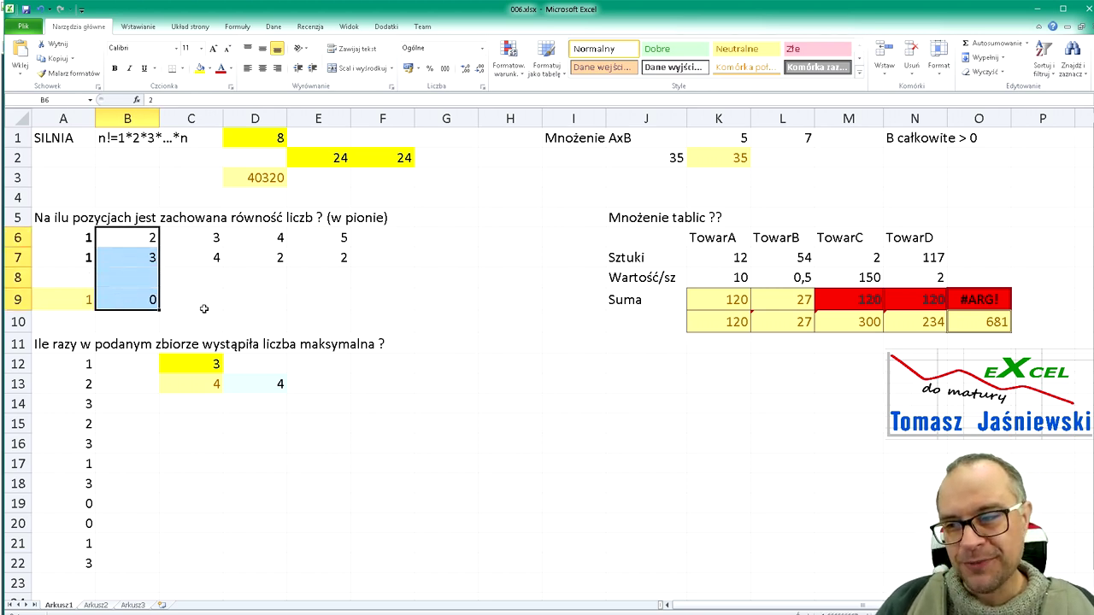
double_click(142, 293)
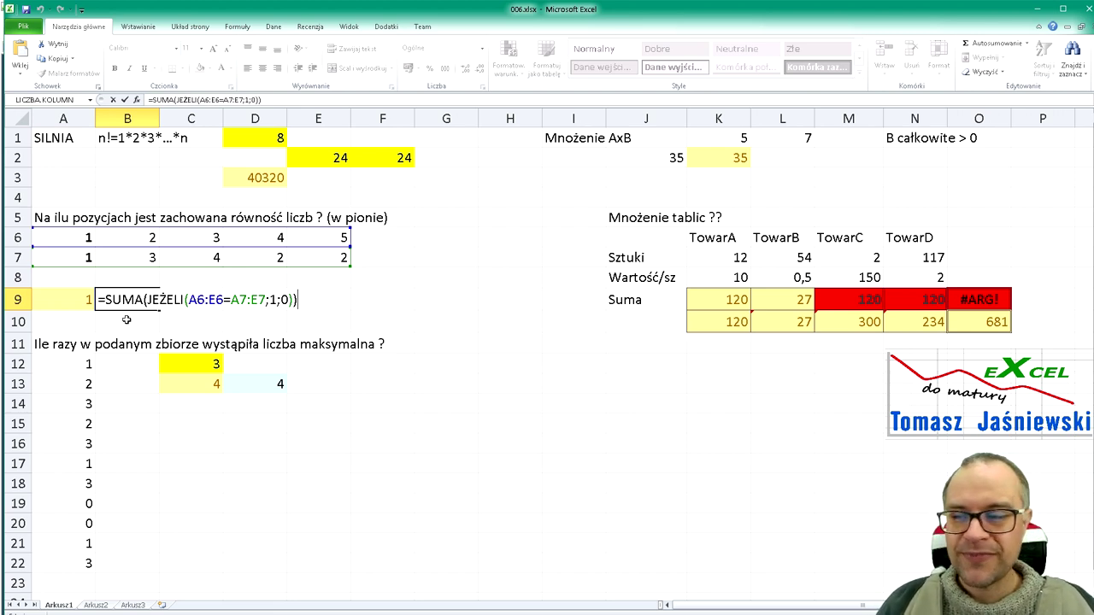
key("ctrl+Return")
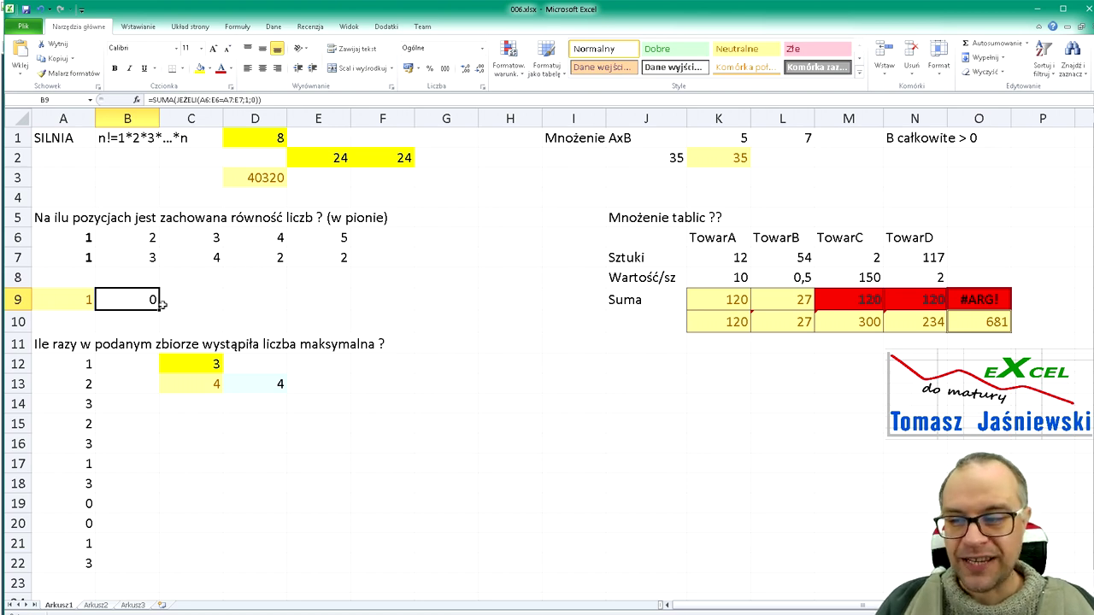
Reconfirm A9's formula unchanged as an array formula
key("Left")
key("F2")
key("ctrl+shift+Return")
Enter 2 in B7 and 3 in C7
key("Up")
key("Up")
key("Right")
type("2")
key("ctrl+Return")
key("Right")
type("3")
key("Return")
Return to A9 and open its =SUMA(JEŻELI(A6:E6=A7:E7;1;0)) formula for editing
key("Down")
key("Left")
key("Left")
key("Up")
key("Up")
key("Right")
key("Up")
key("Right")
key("Down")
key("Down")
key("Left")
key("Left")
key("Down")
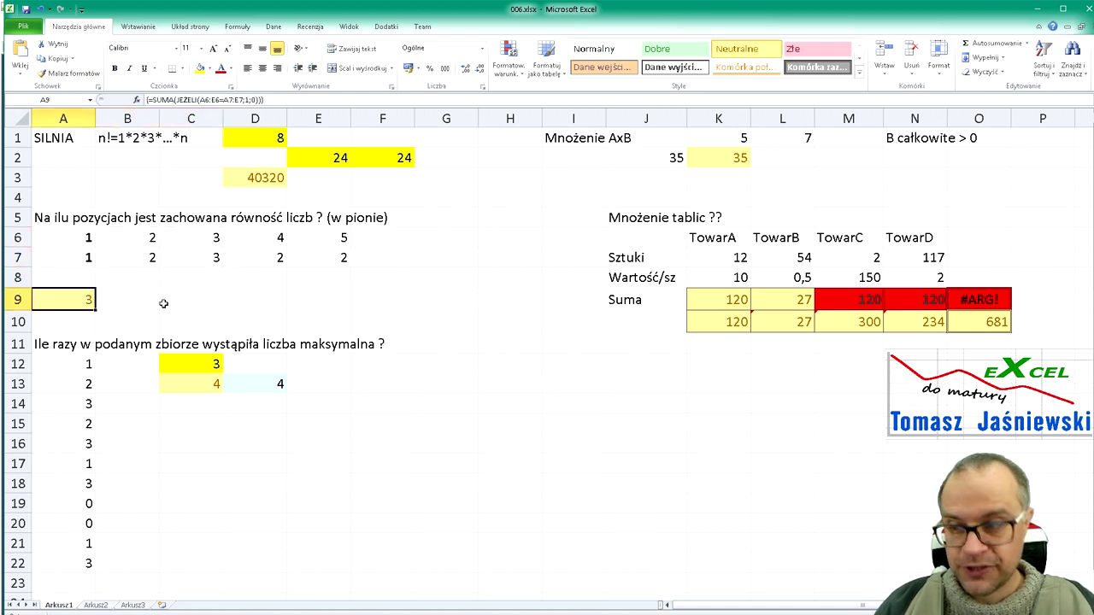
key("F2")
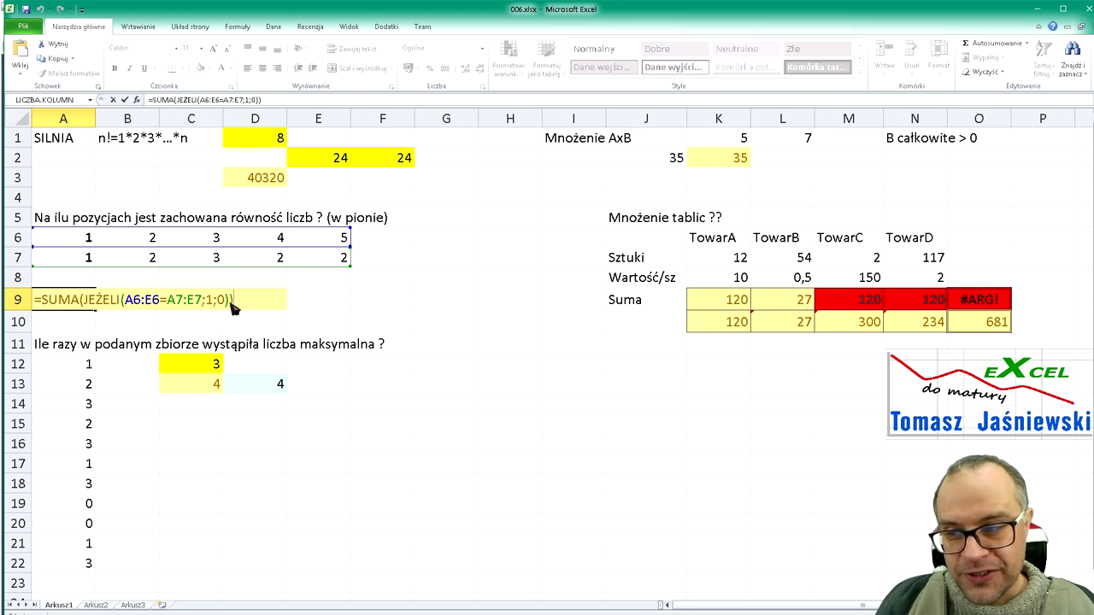
Evaluate JEŻELI(A6:E6=A7:E7;1;0) in A9's formula with F9, revealing {1\1\1\0\0}
left_click_drag(231, 301, 125, 300)
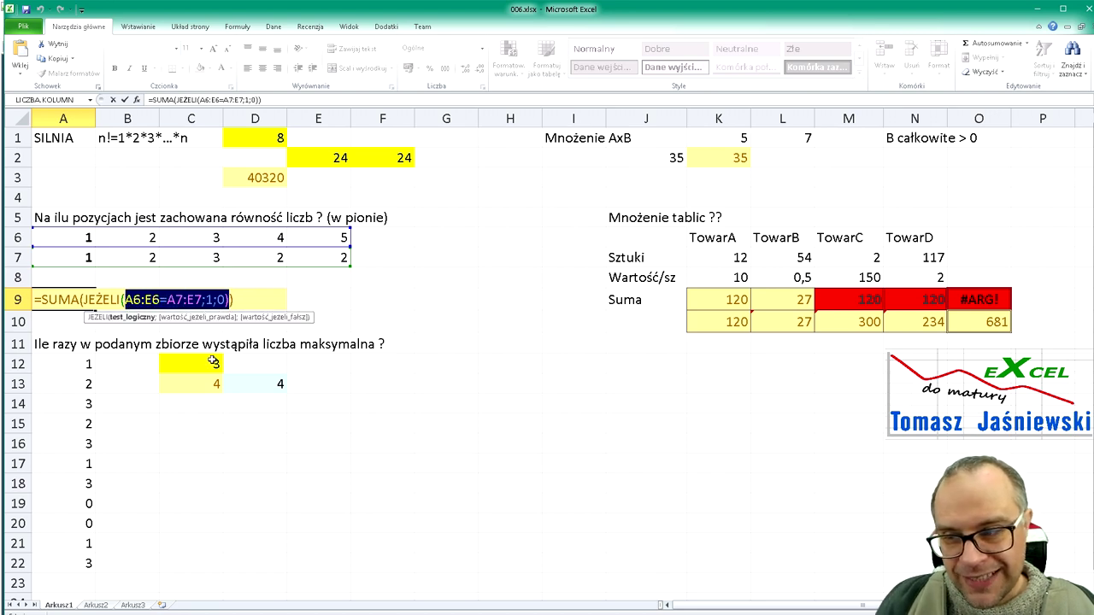
key("F9")
key("Return")
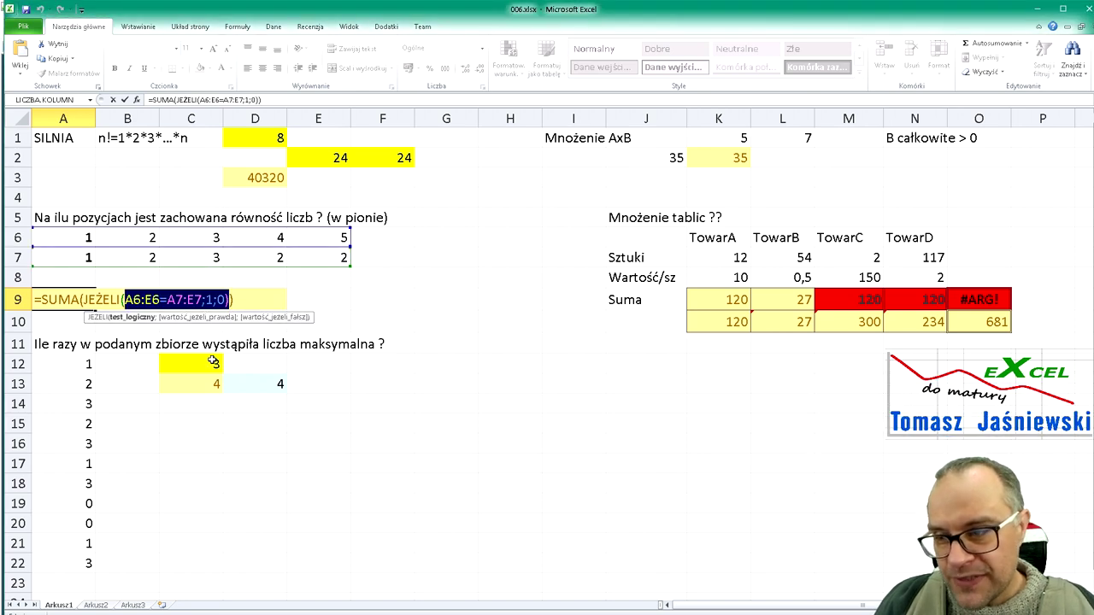
key("Left")
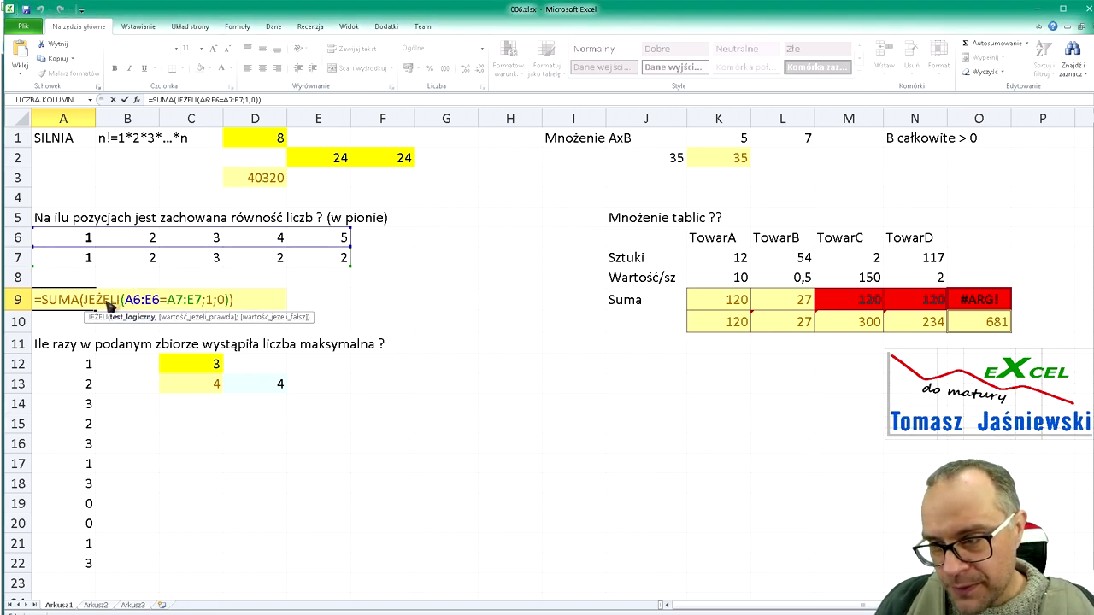
left_click_drag(84, 301, 231, 301)
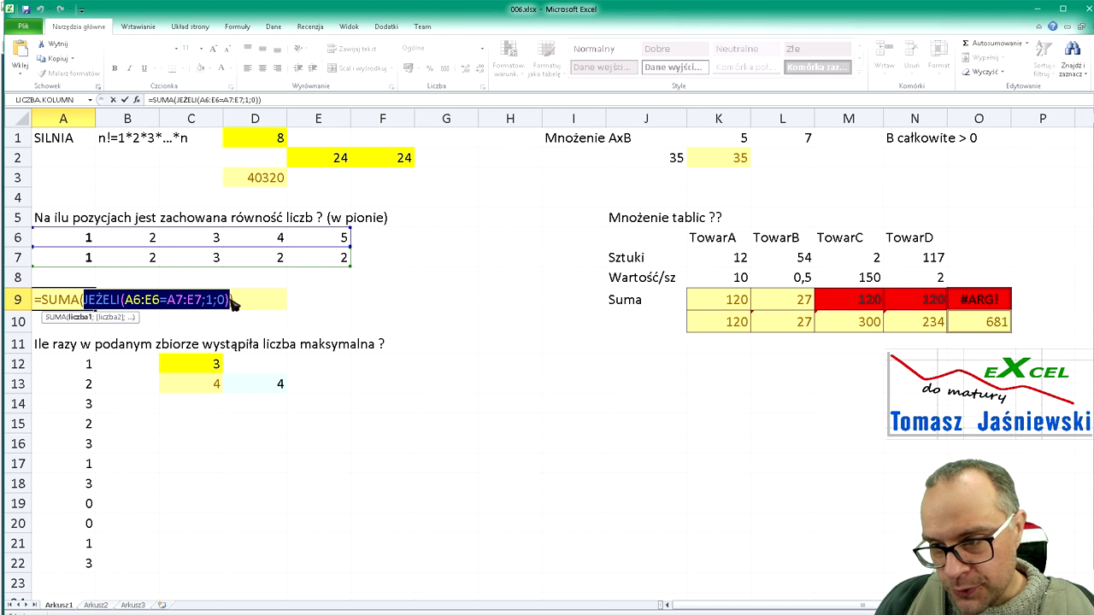
key("F9")
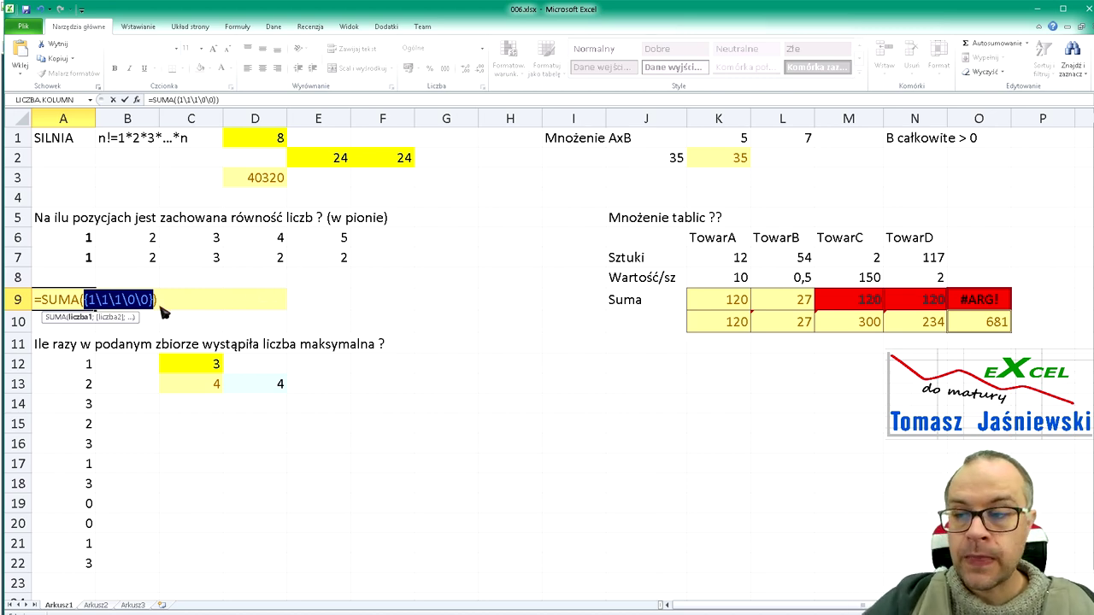
Cancel the A9 preview and inspect D3's factorial formula without changing it
key("Escape")
left_click(381, 162)
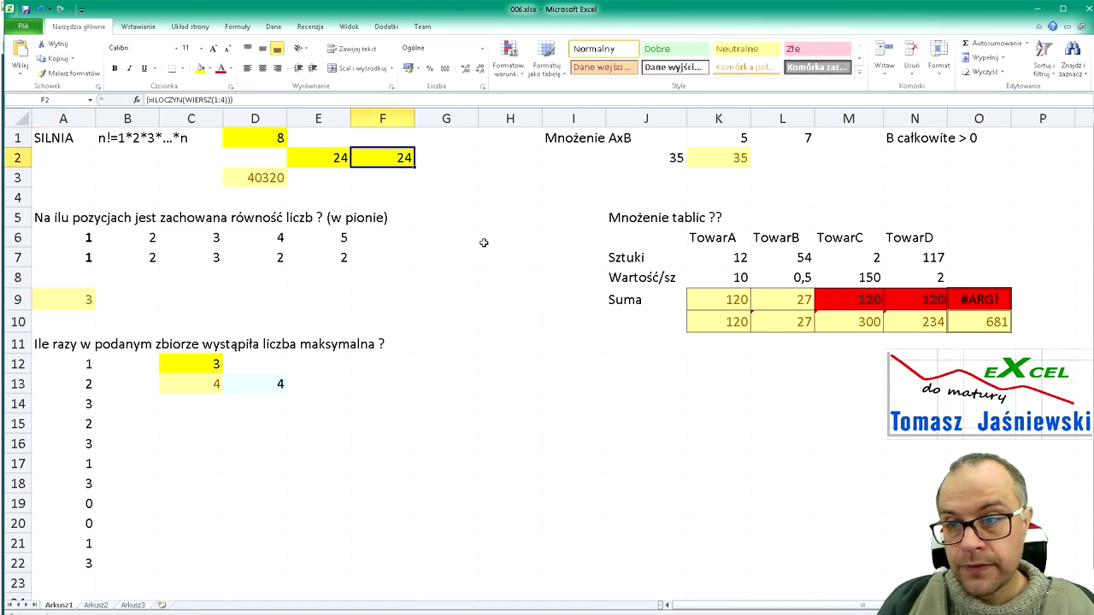
left_click(254, 177)
key("F2")
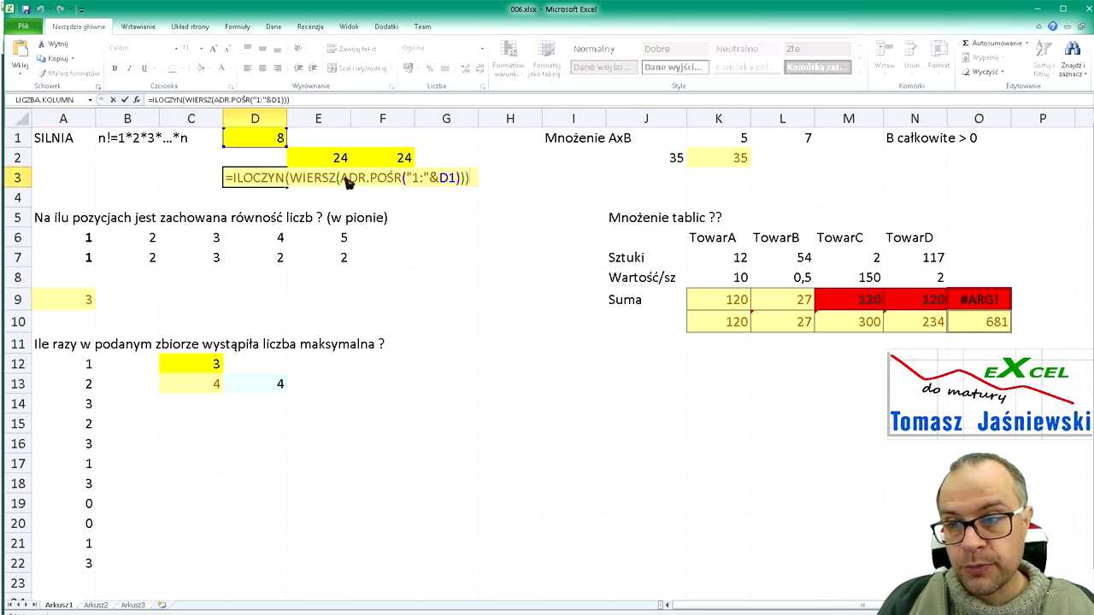
left_click(342, 180)
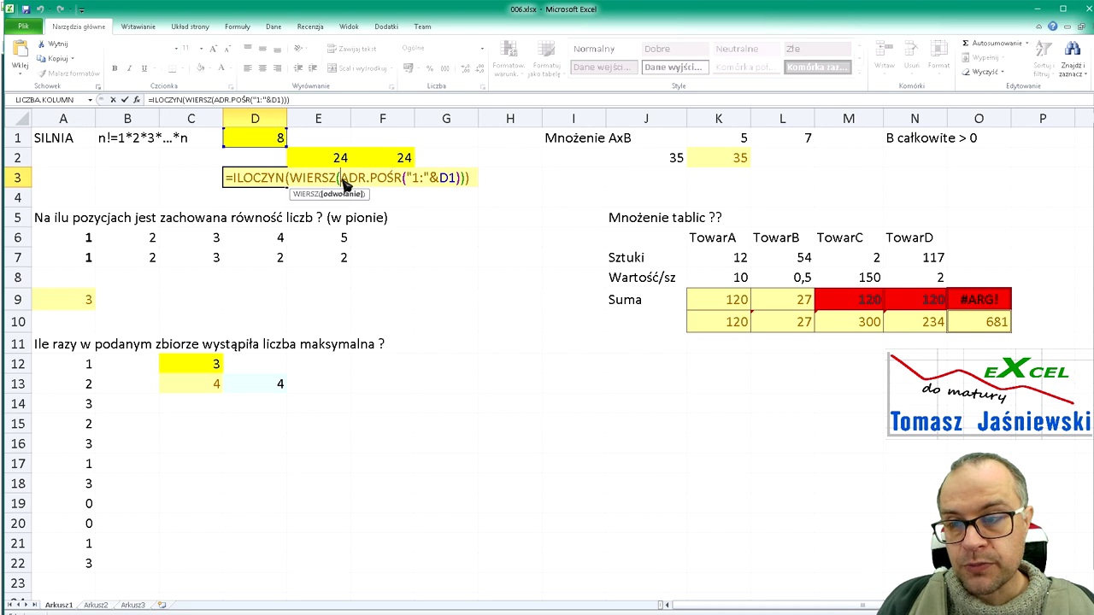
key("Return")
left_click(361, 157)
Evaluate WIERSZ(1:4) in F2 to {1;2;3;4}, discard it, and reopen A9's formula
key("F2")
left_click_drag(417, 163, 494, 168)
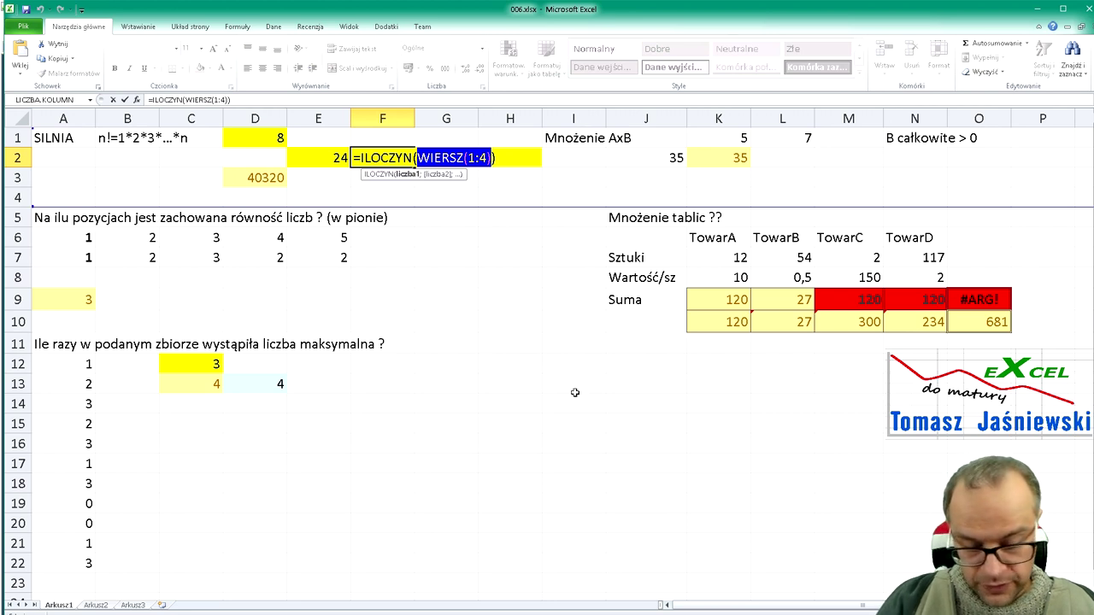
key("F9")
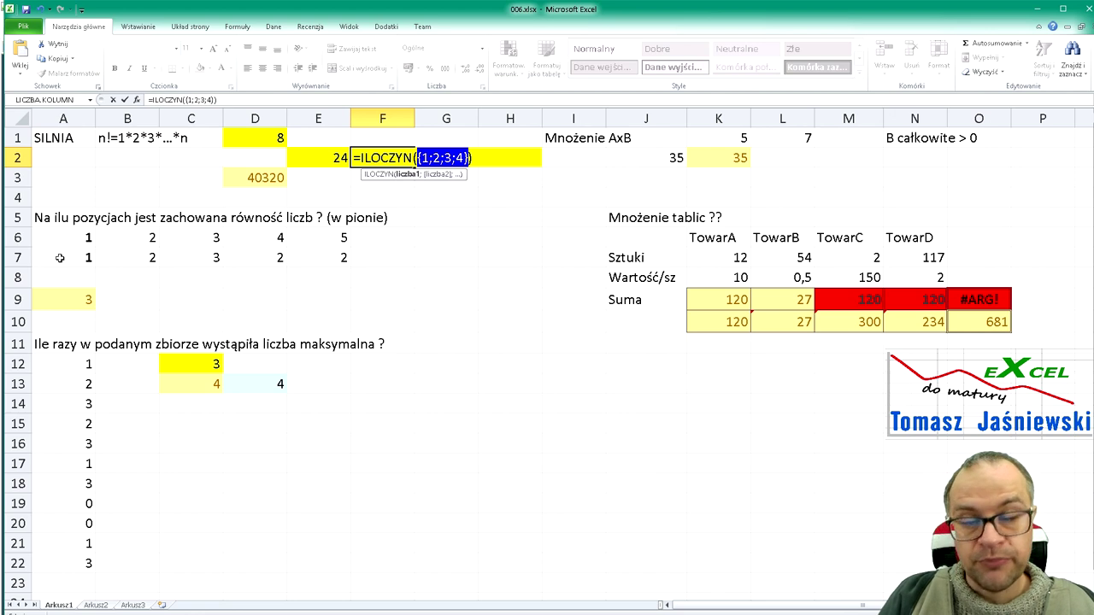
key("Escape")
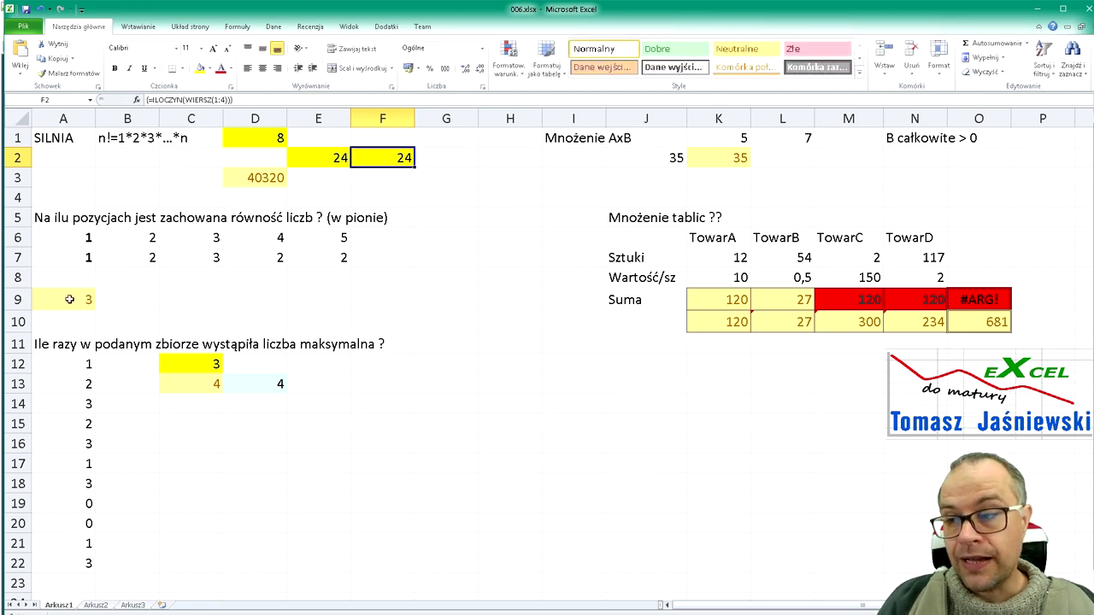
double_click(69, 299)
left_click(88, 301)
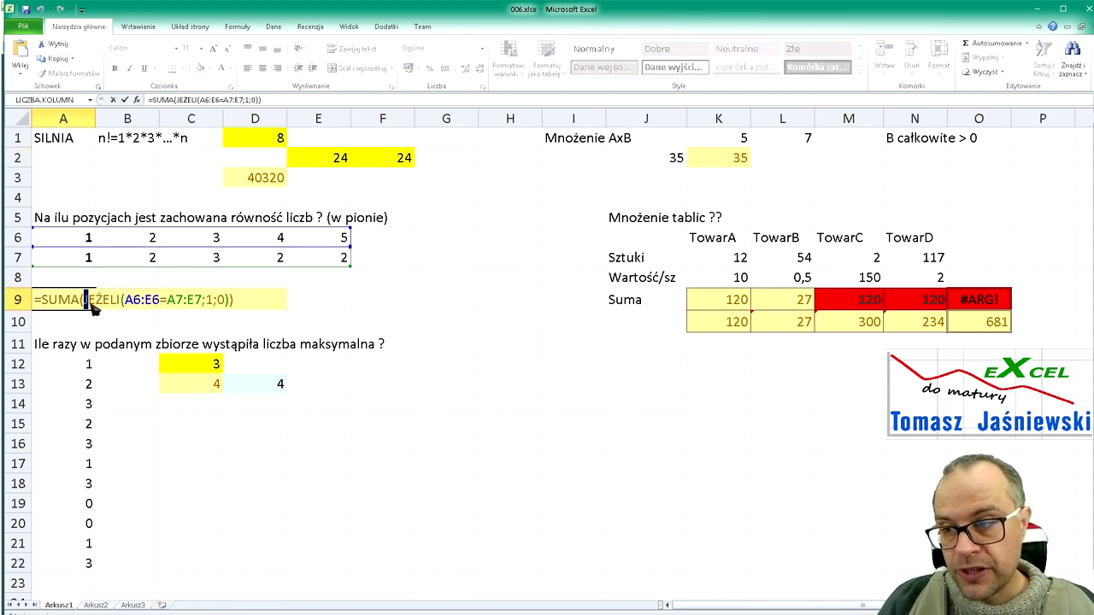
Convert A9's JEŻELI part to {1\1\1\0\0} and commit as array formula {=SUMA({1\1\1\0\0})}
left_click_drag(89, 303, 231, 300)
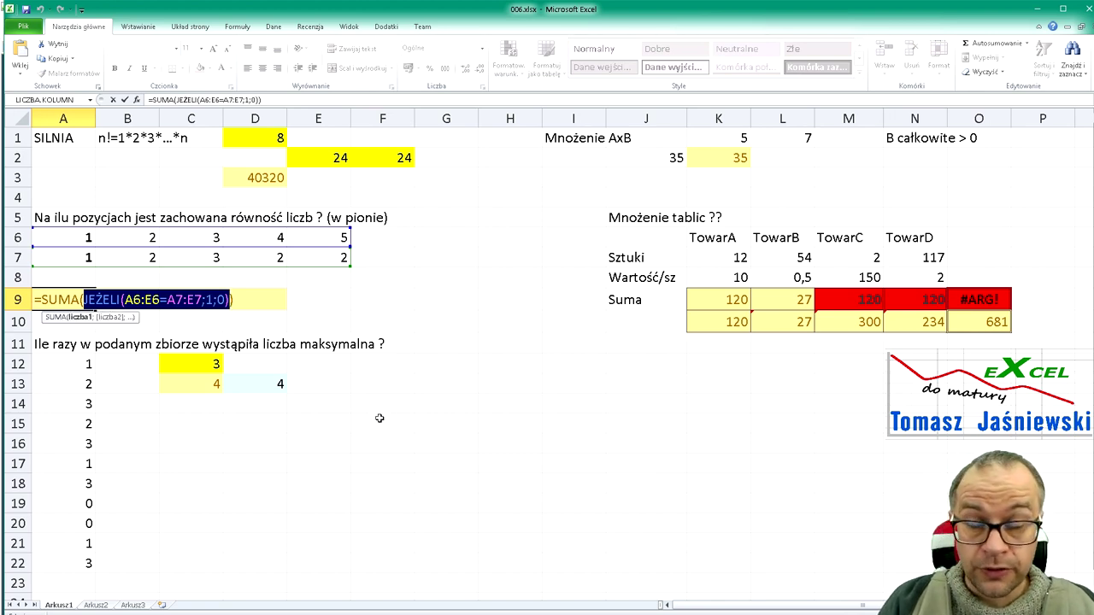
key("F9")
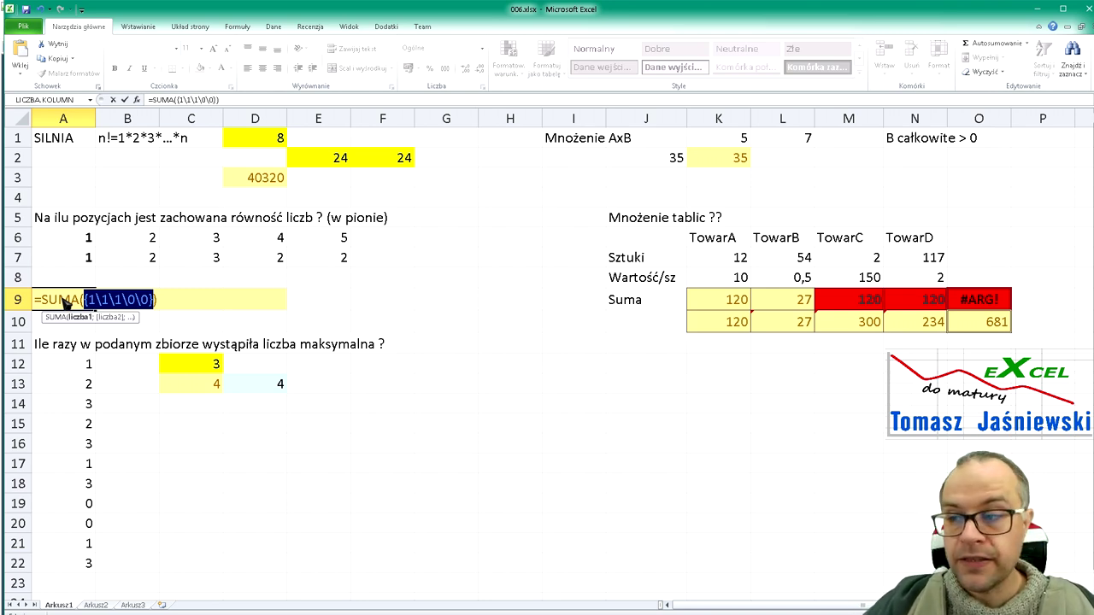
key("ctrl+shift+Return")
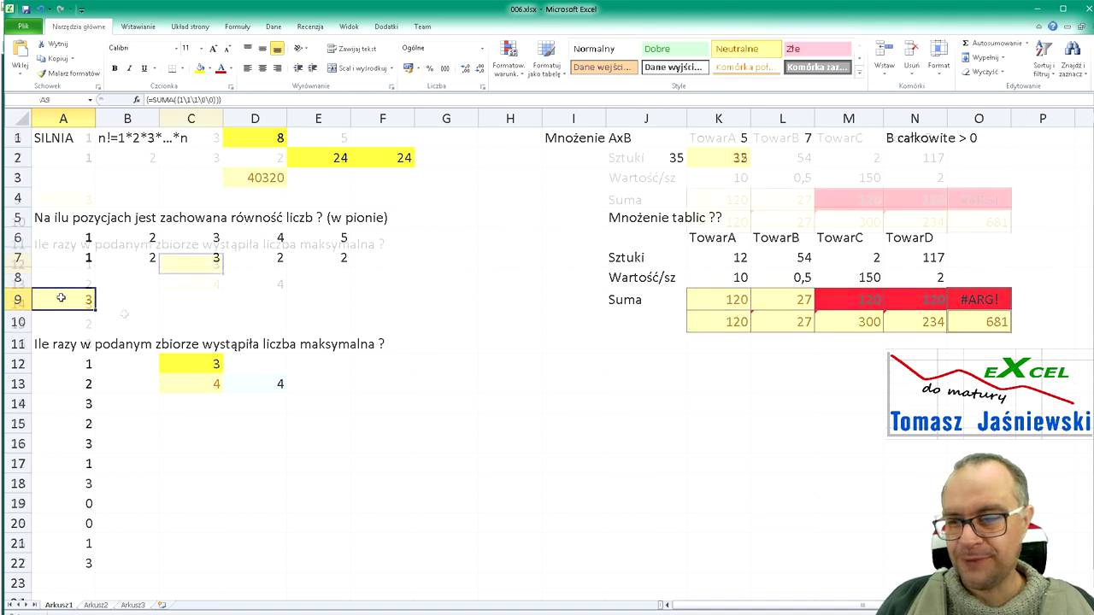
left_click(191, 363)
scroll(124, 313, "down", 2)
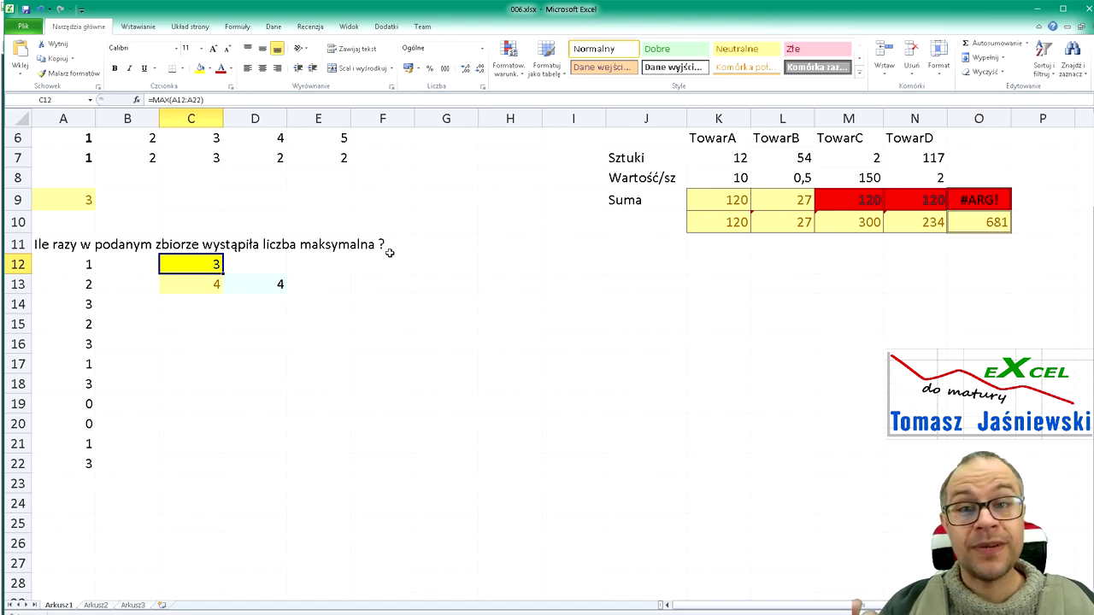
left_click_drag(81, 267, 63, 469)
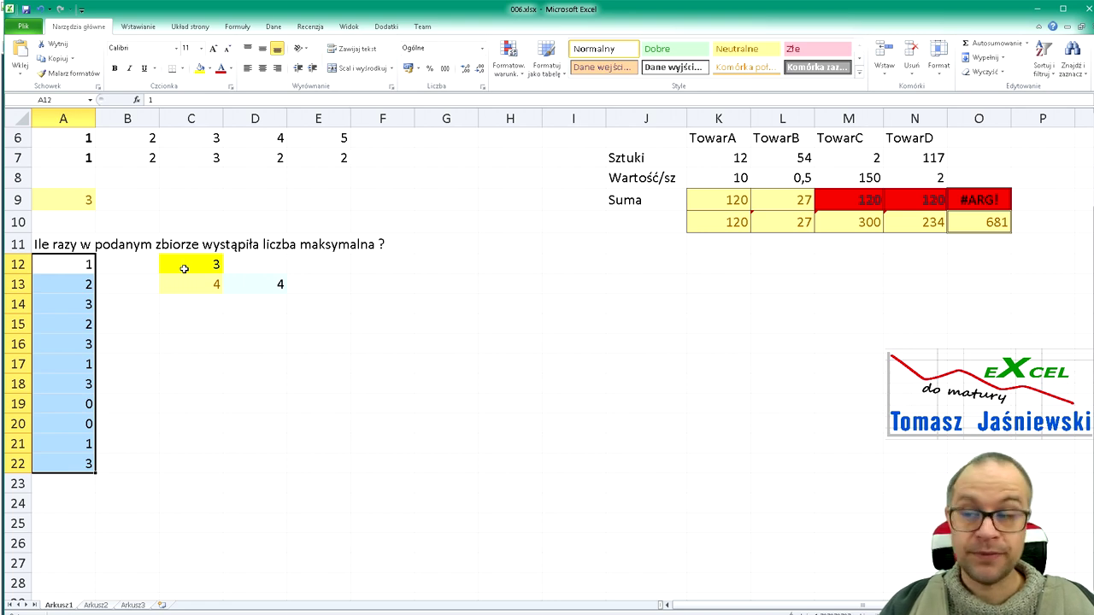
left_click(184, 268)
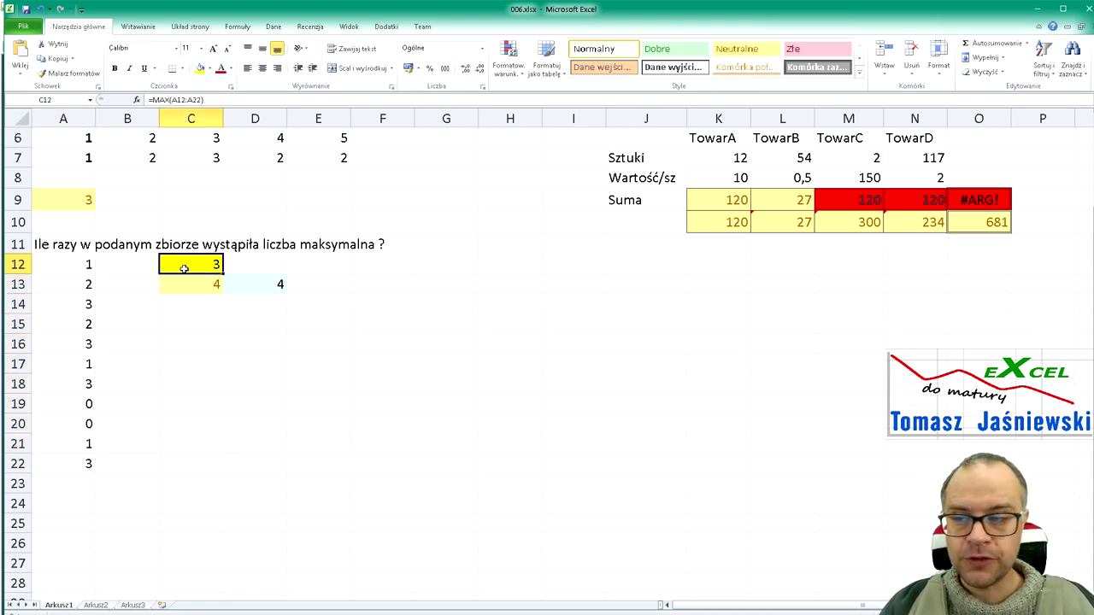
key("F2")
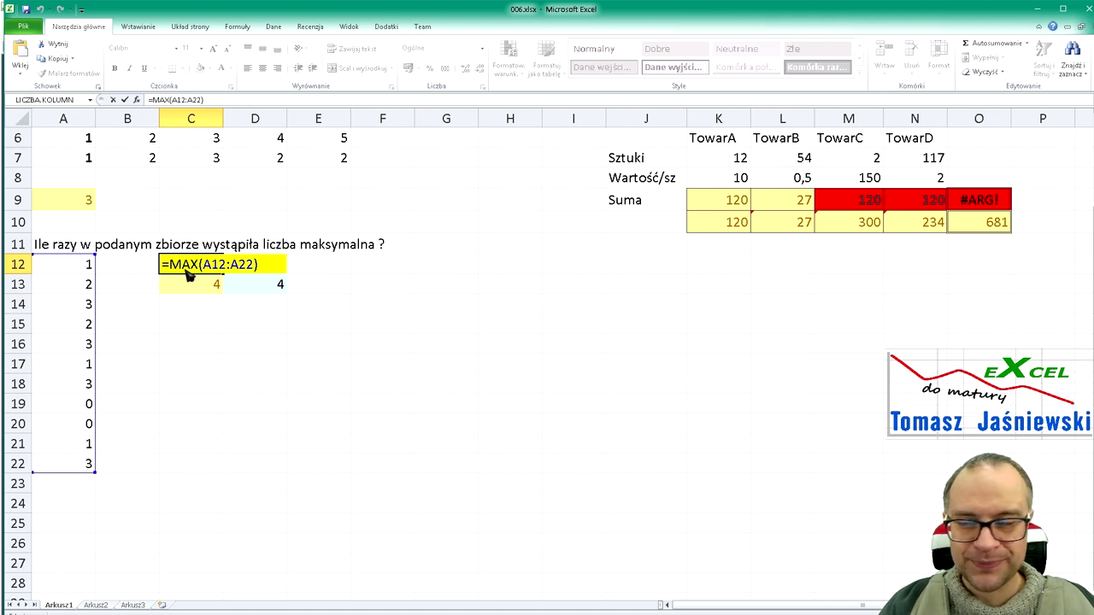
key("Escape")
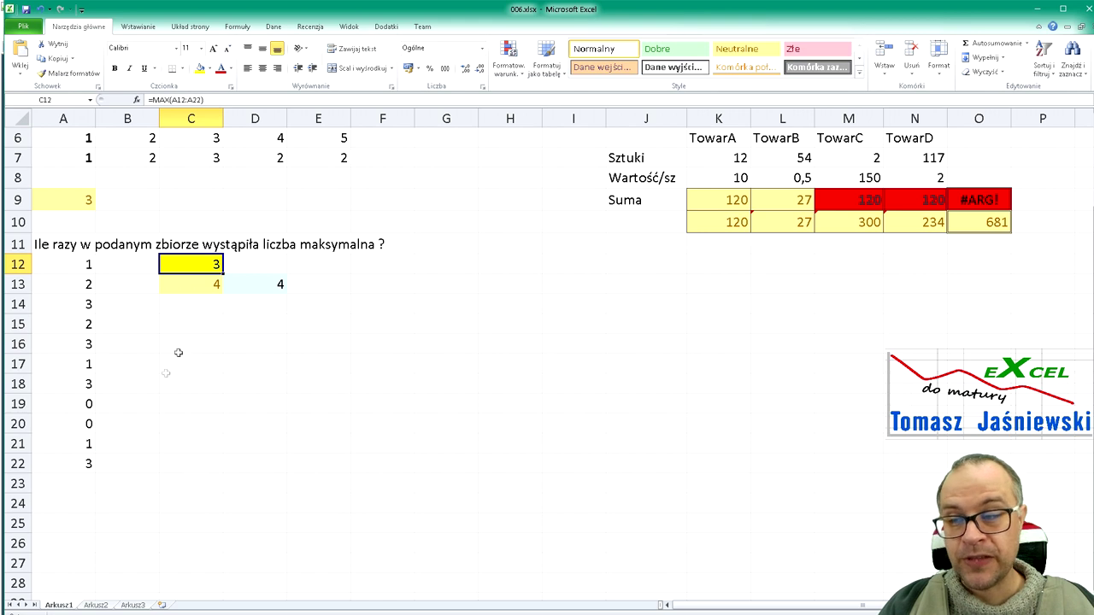
left_click(183, 283)
left_click(259, 284)
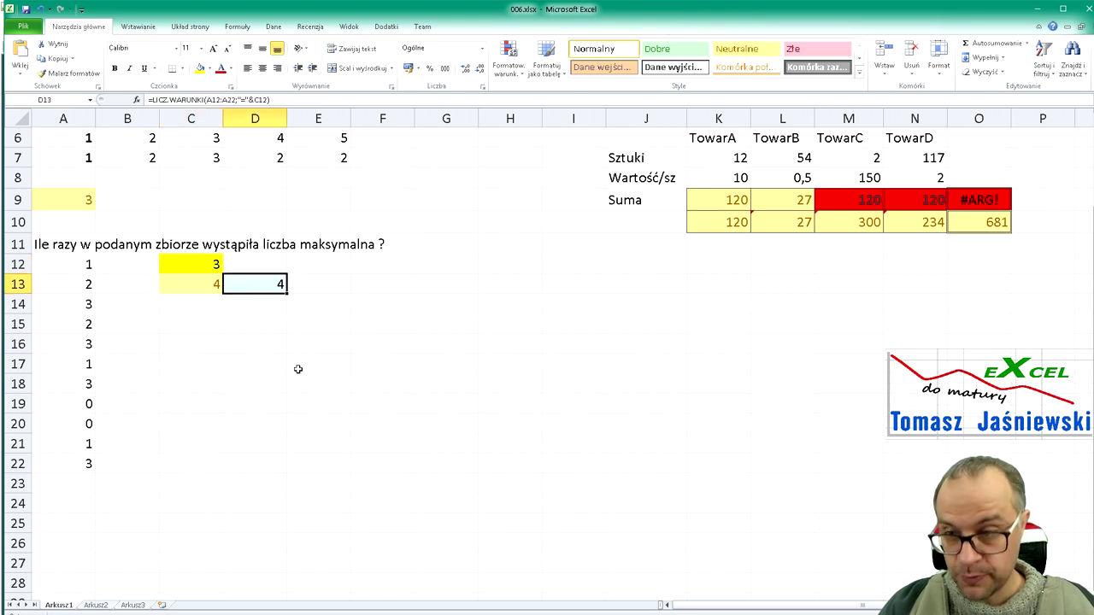
key("F2")
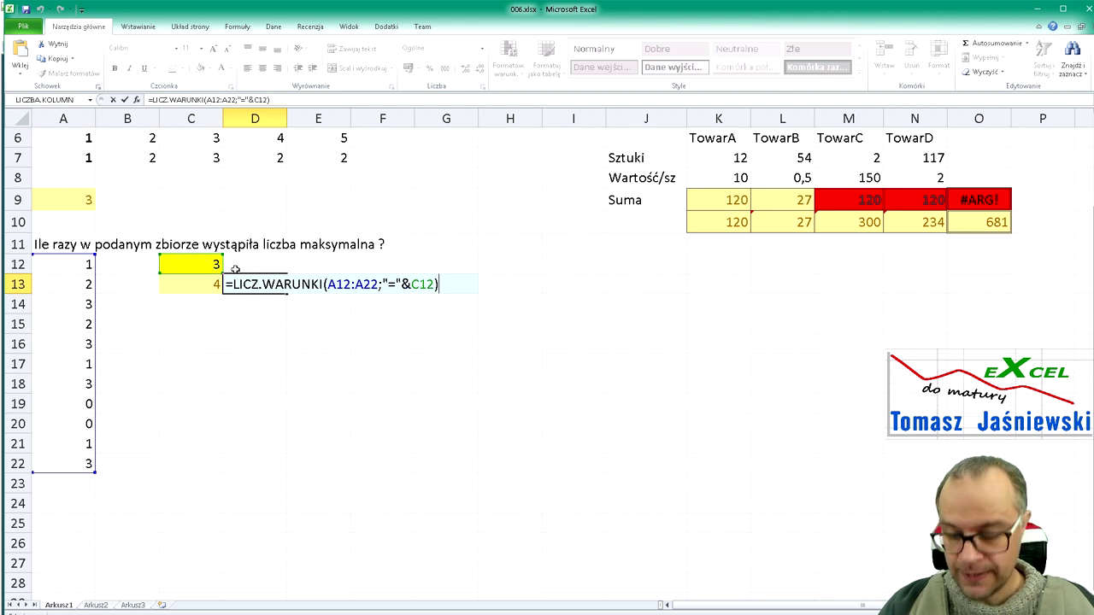
key("ctrl+Return")
left_click(203, 267)
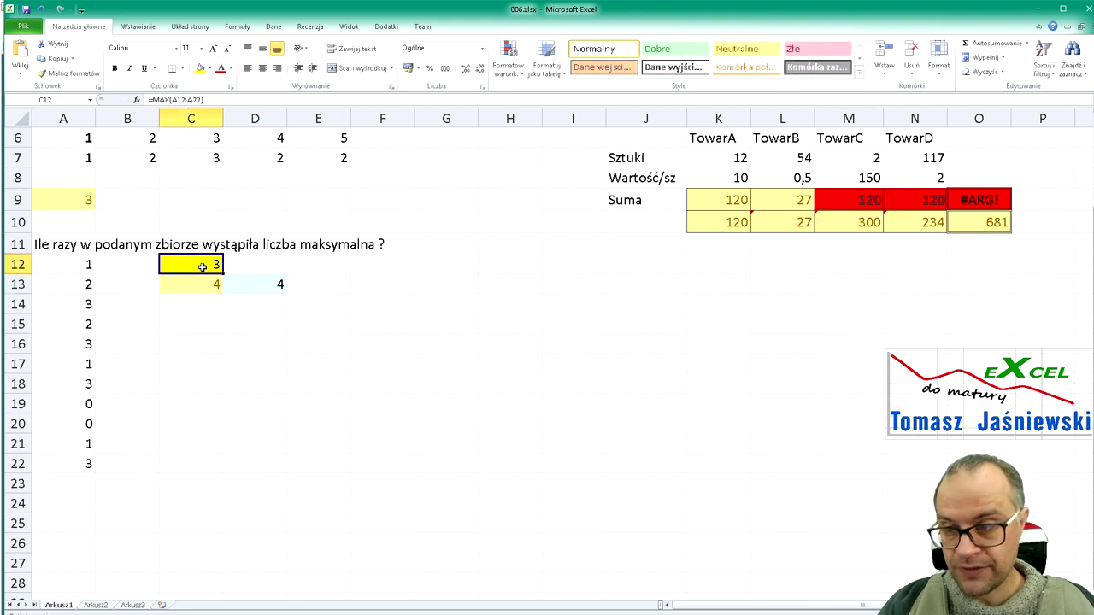
double_click(202, 267)
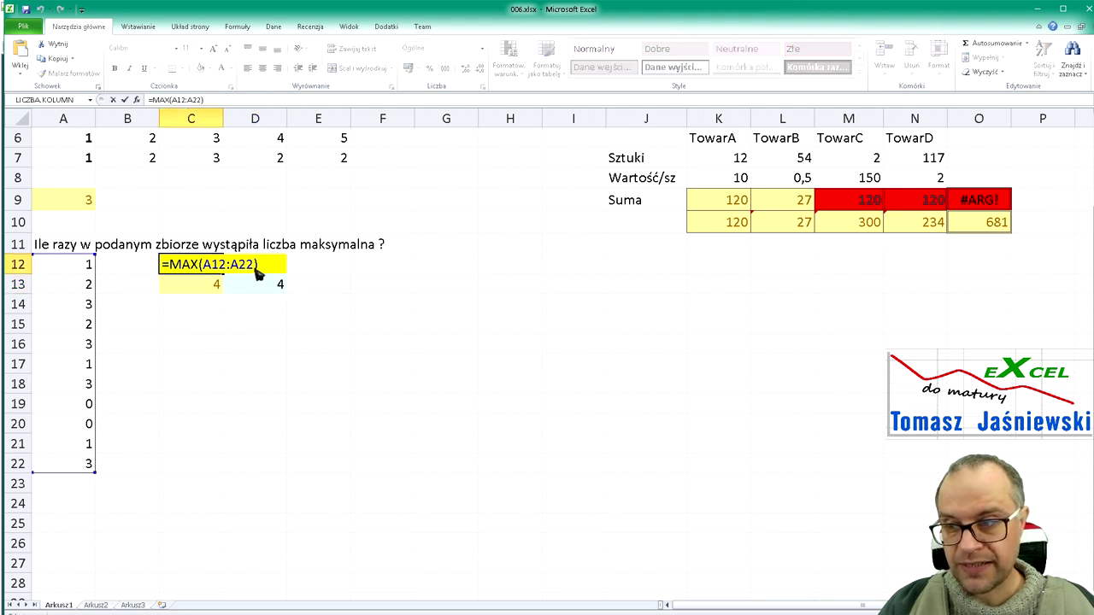
key("Escape")
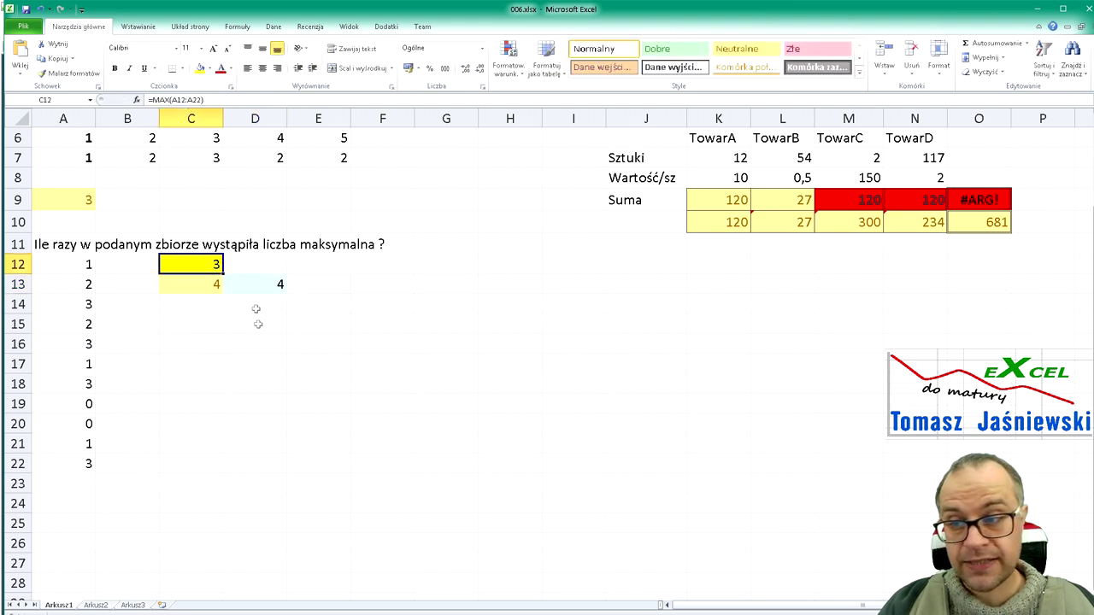
left_click(271, 282)
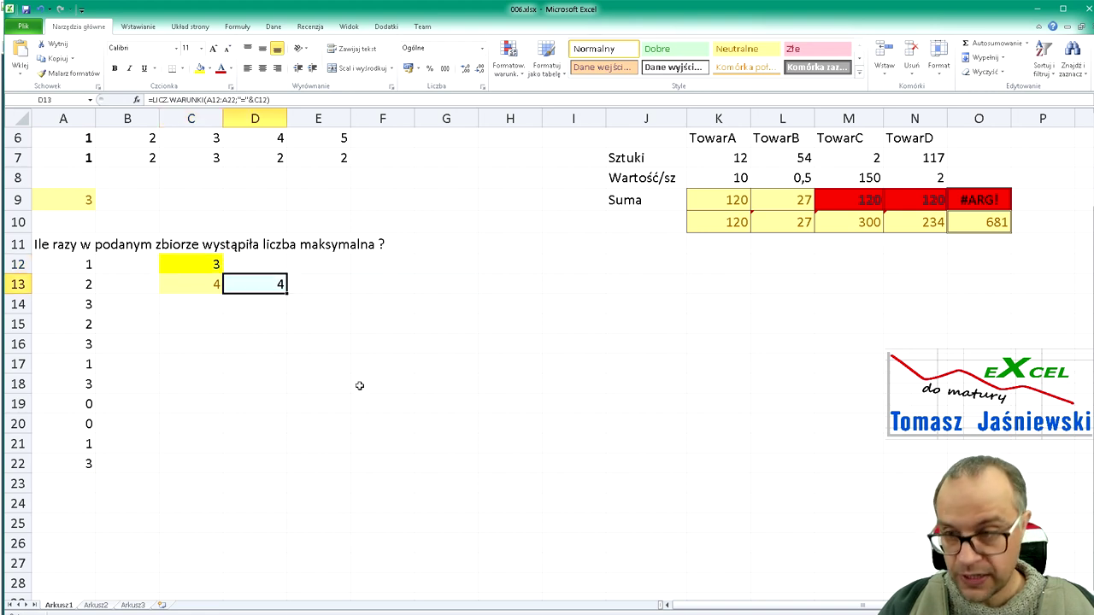
key("F2")
key("Escape")
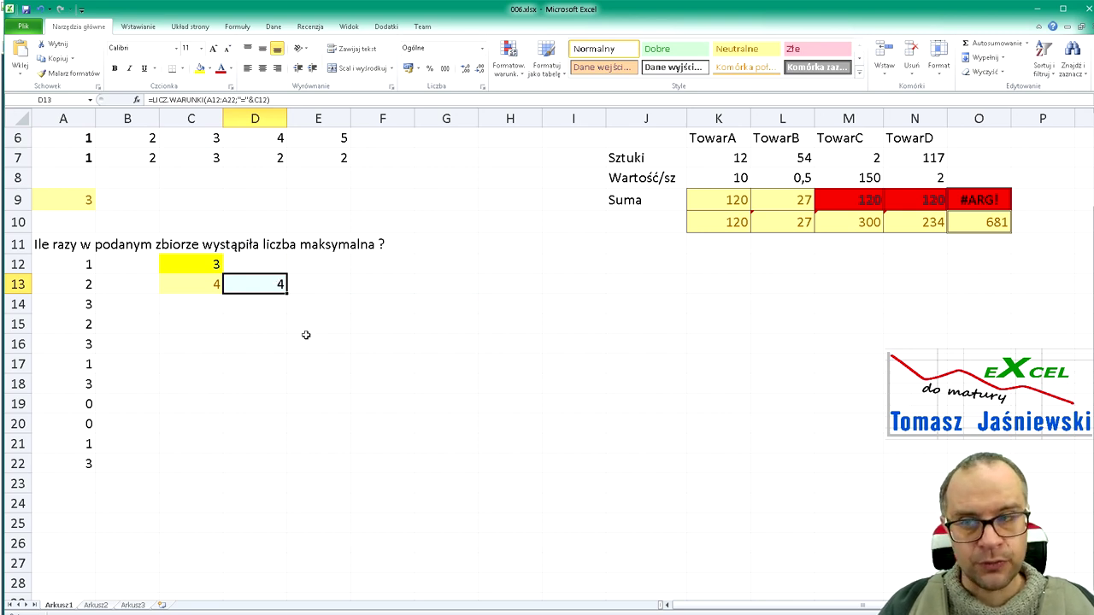
left_click(190, 284)
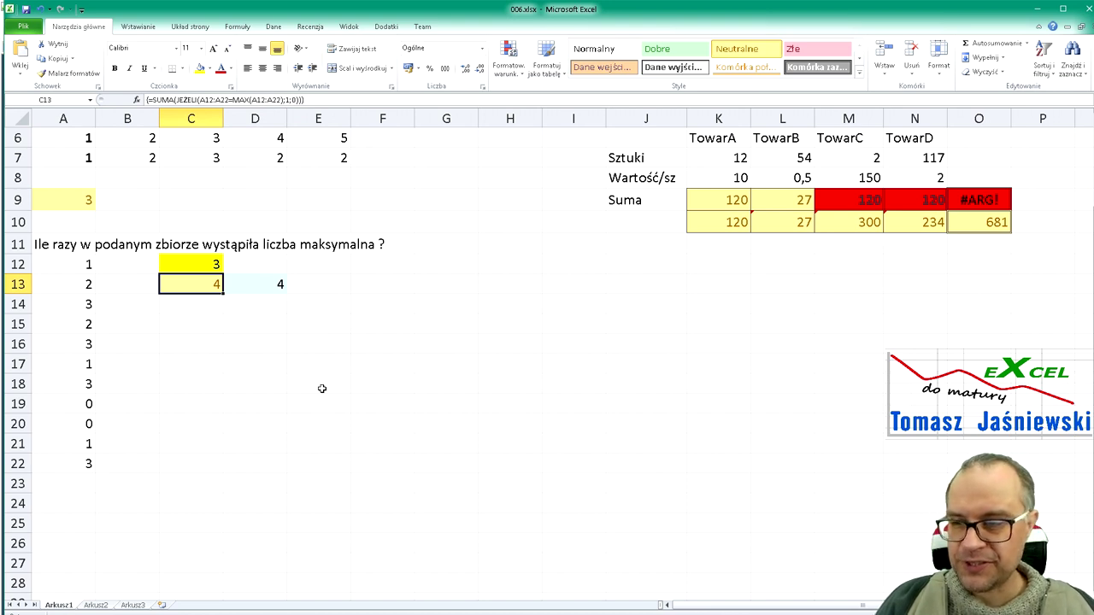
Inspect C13's range and MAX parts, then commit it normally, giving 0
key("F2")
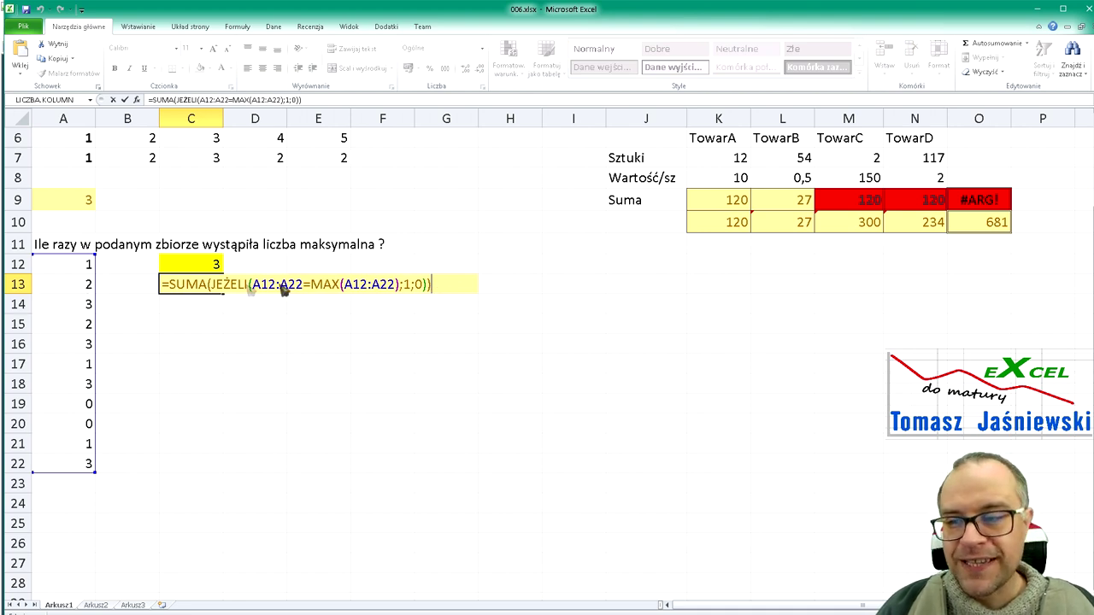
left_click_drag(253, 285, 303, 285)
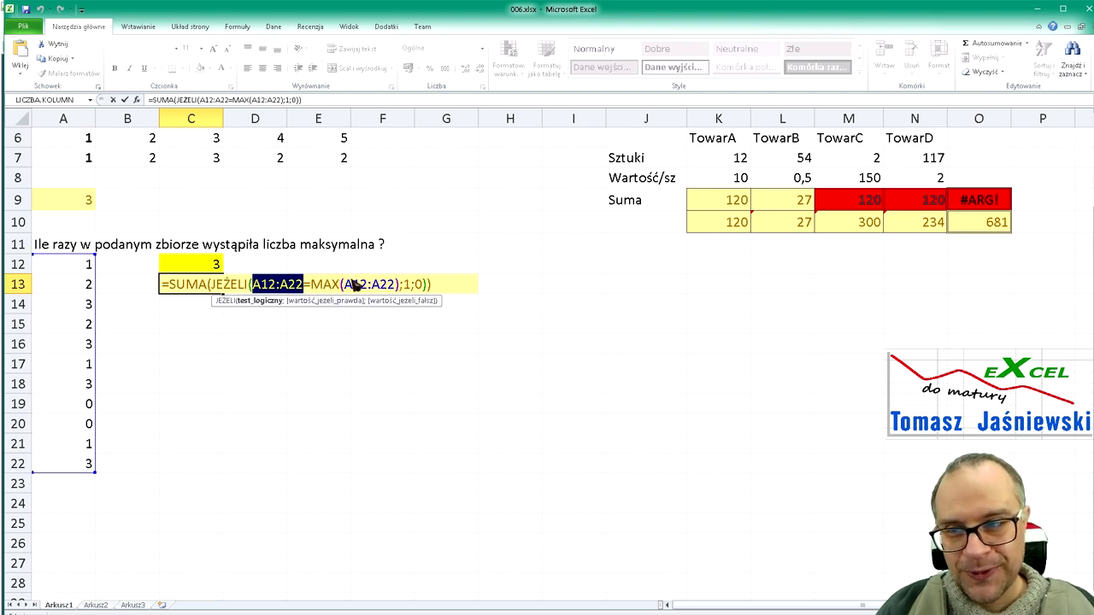
left_click_drag(311, 285, 403, 291)
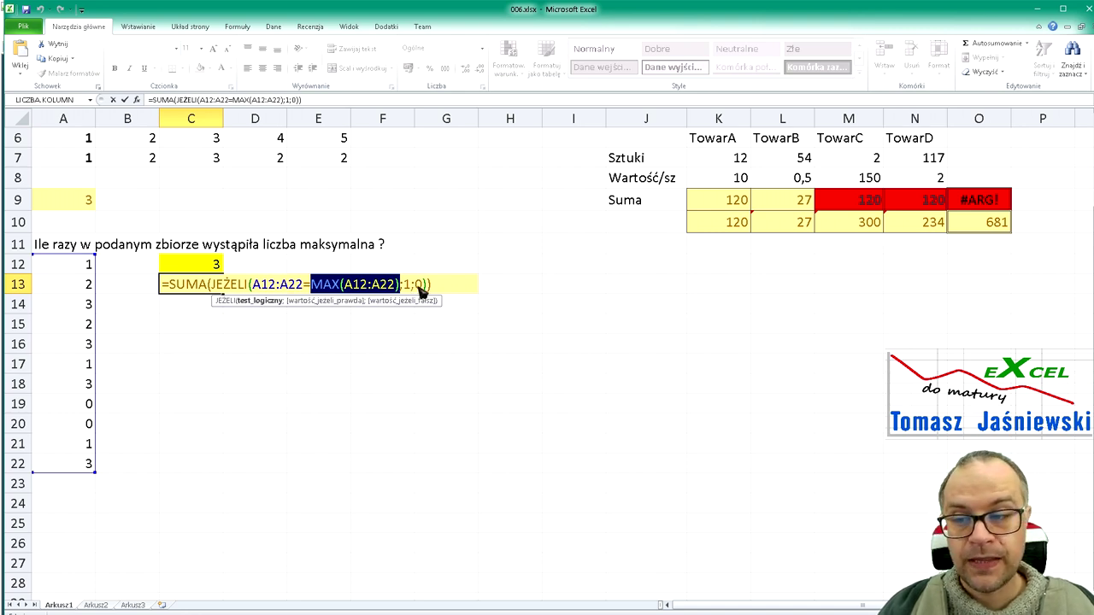
key("Return")
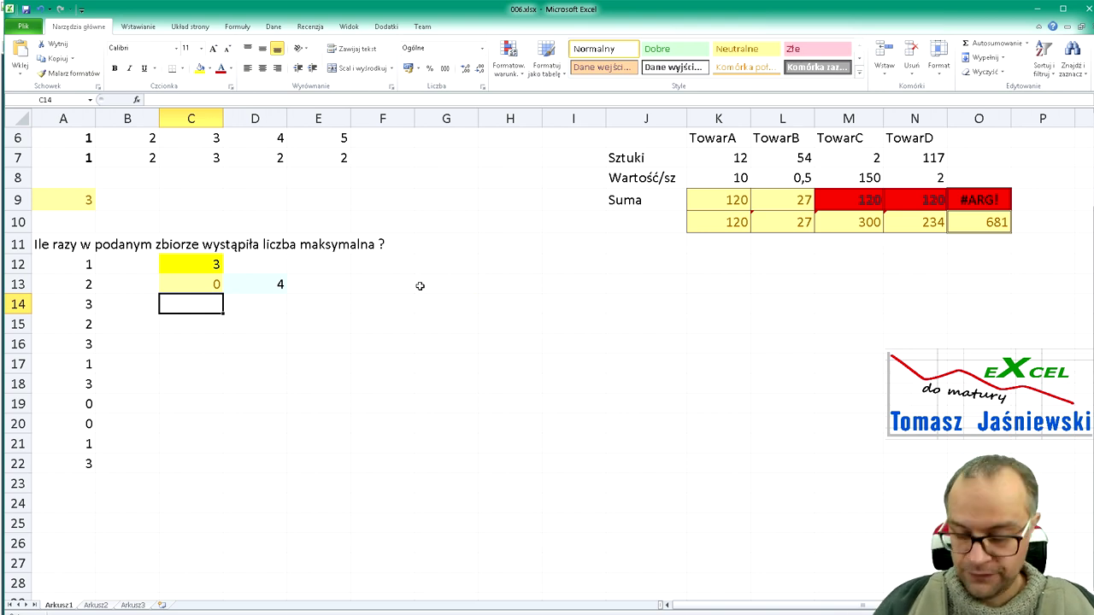
Evaluate C13's JEŻELI part to its 0/1 array and commit as an array formula showing 4
key("Up")
key("F2")
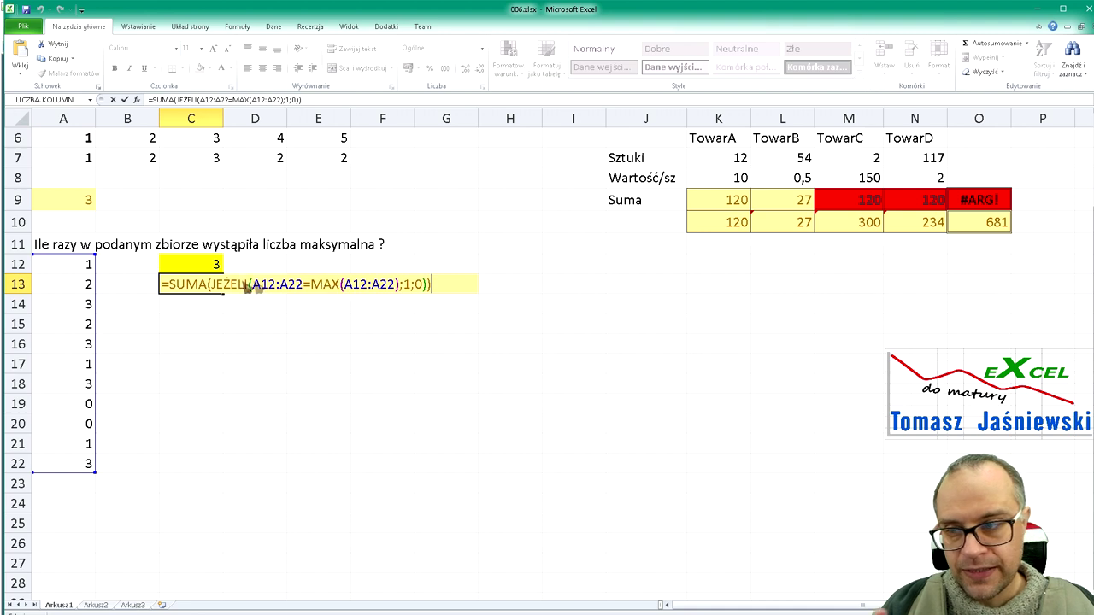
left_click_drag(208, 286, 369, 290)
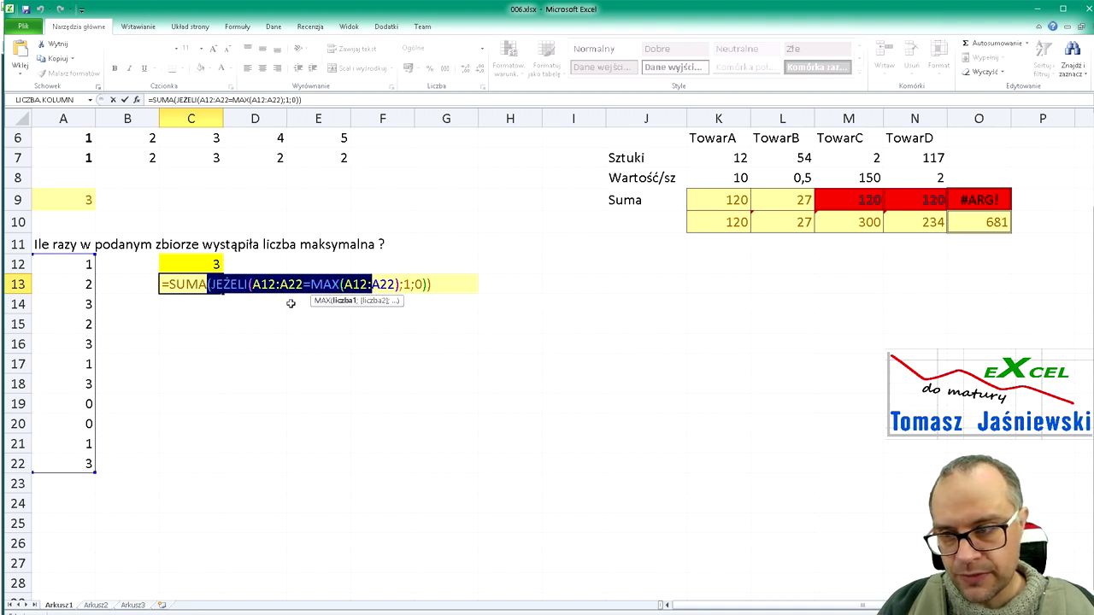
left_click(219, 286)
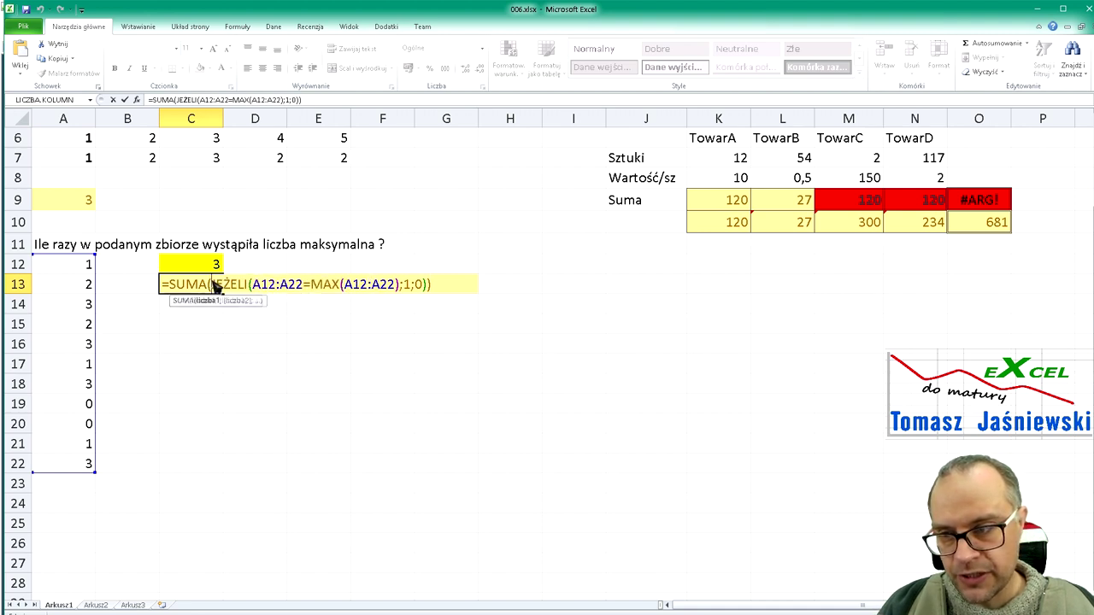
left_click(429, 285, "shift")
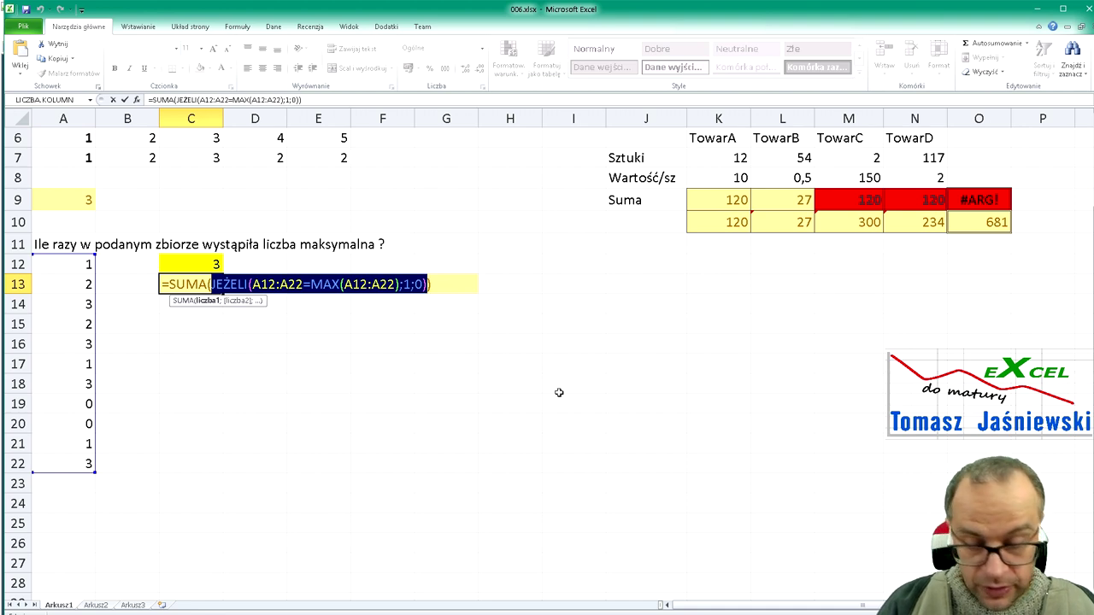
key("F9")
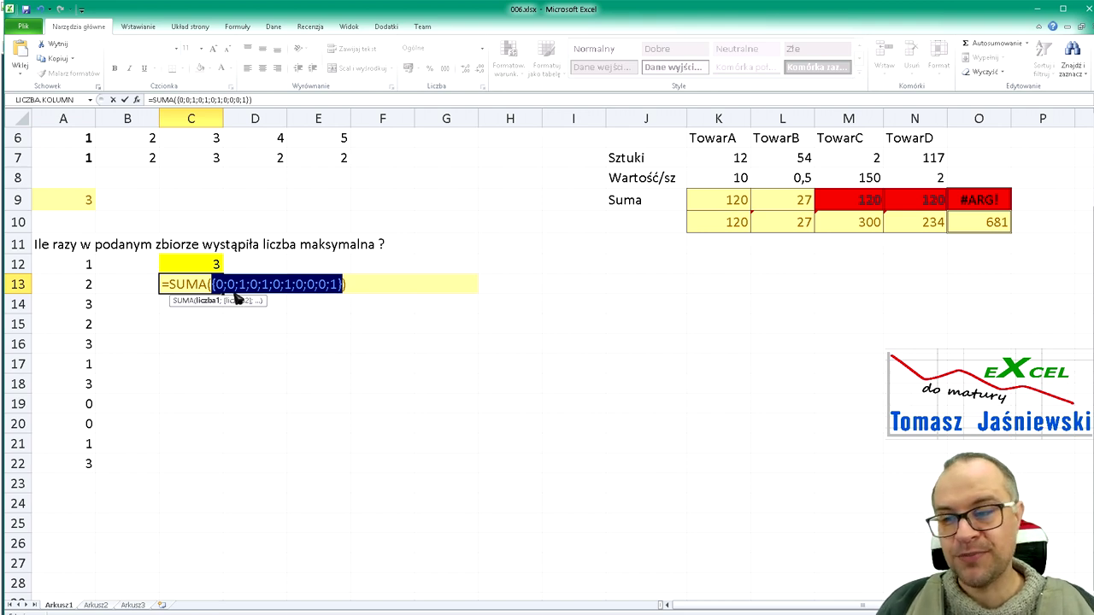
key("ctrl+shift+Return")
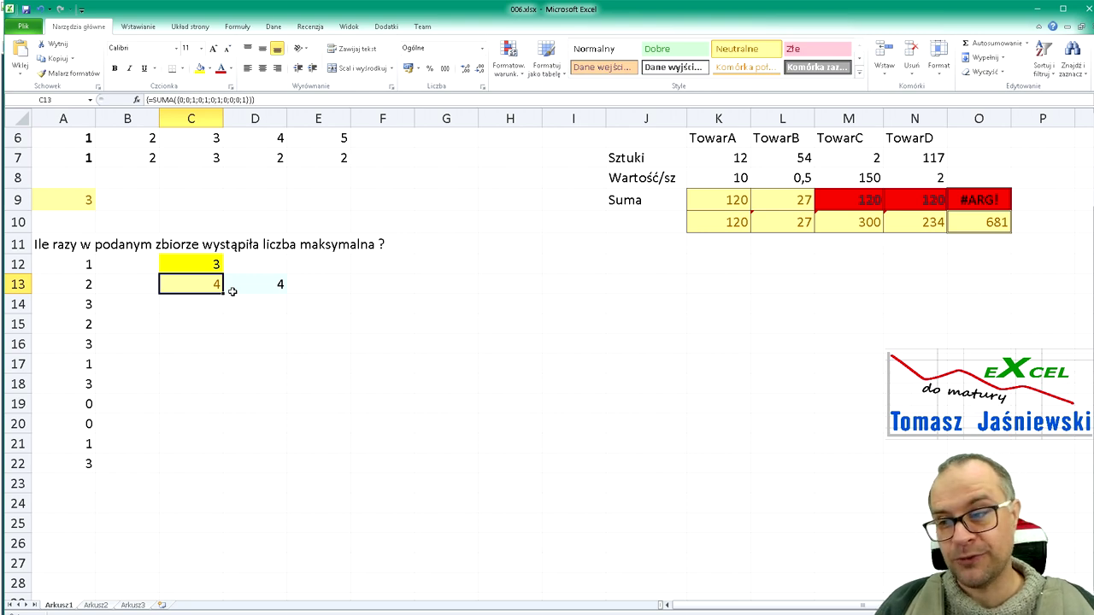
Enter 8 in A13, A19 and A20, then return to C13
key("Left")
key("Left")
type("8")
key("Return")
key("Down")
key("Down")
key("Down")
key("Down")
key("Down")
type("8")
key("Return")
type("8")
key("Return")
key("Up")
key("Up")
key("Right")
key("Right")
key("Up")
key("Up")
key("Up")
key("Up")
key("Up")
key("Left")
key("Left")
key("Up")
key("Down")
key("Down")
key("Down")
key("Down")
key("Down")
key("Down")
key("Down")
key("Up")
key("Up")
key("Up")
key("Up")
key("Up")
key("Up")
key("Up")
key("Right")
key("Right")
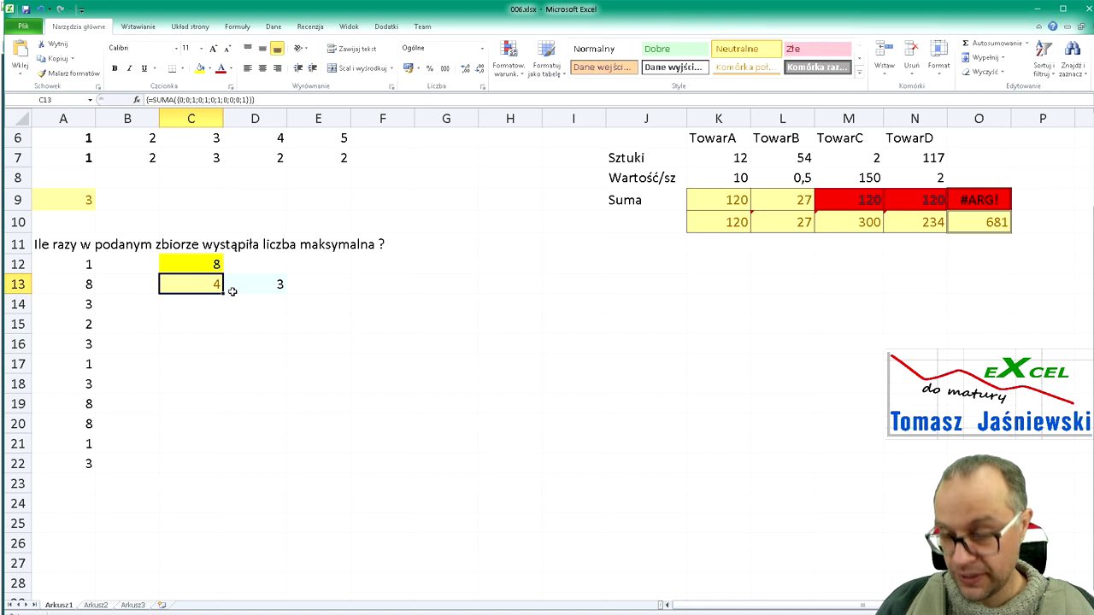
Evaluate C13's JEŻELI part to a constant array and commit it, leaving 4
key("F2")
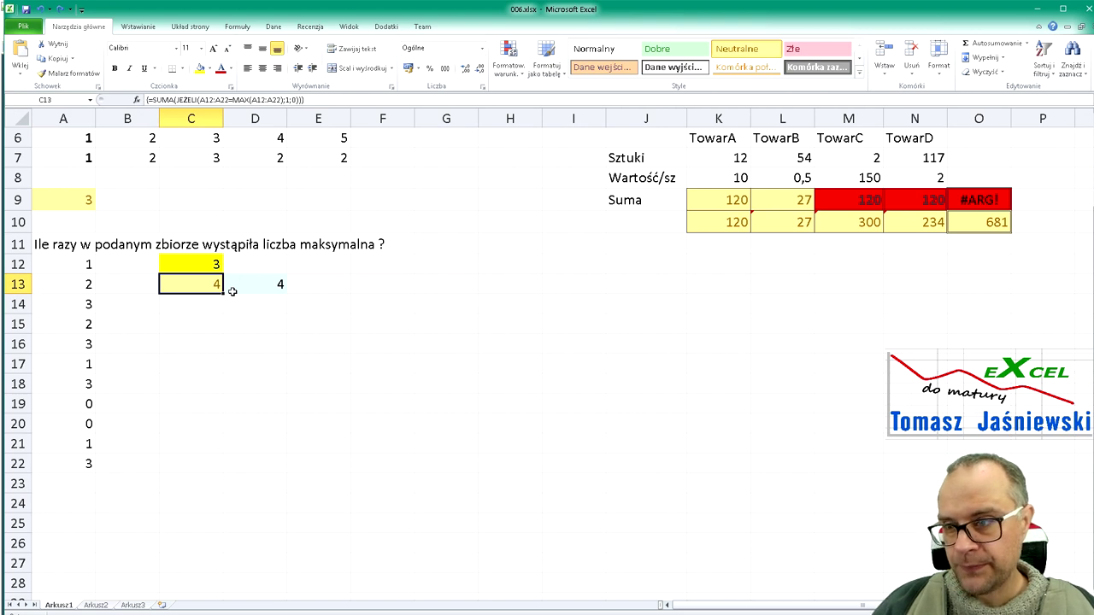
key("F2")
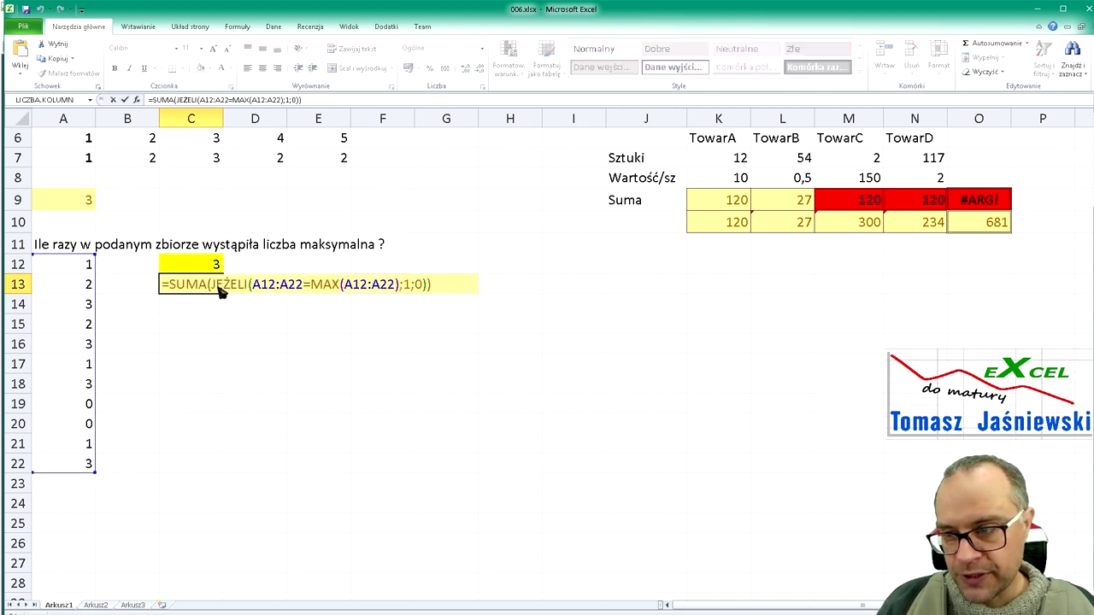
left_click_drag(212, 288, 430, 292)
key("F9")
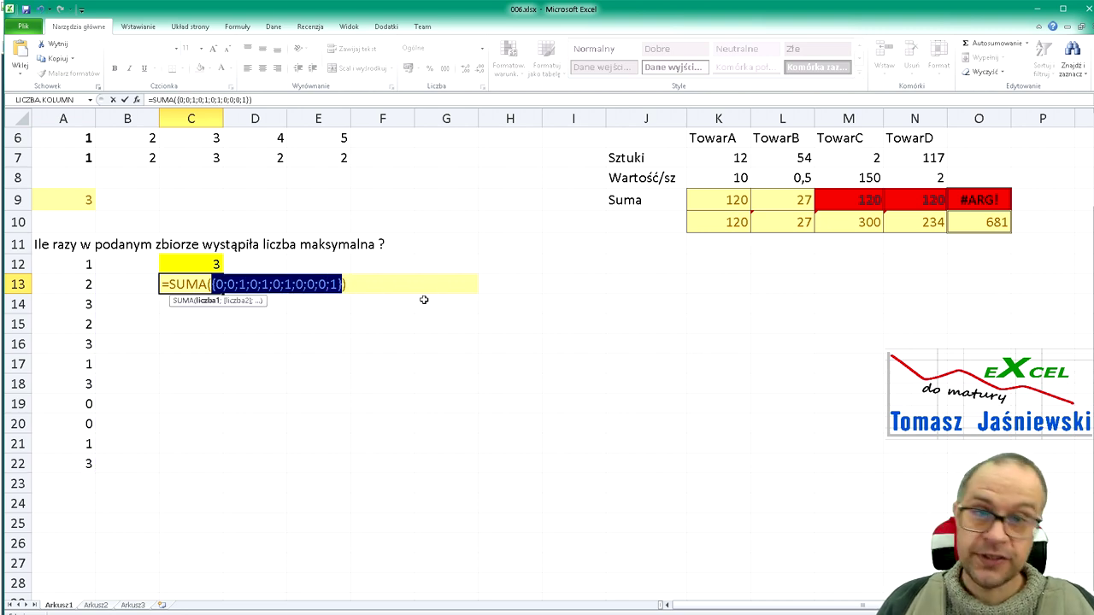
key("ctrl+shift+Return")
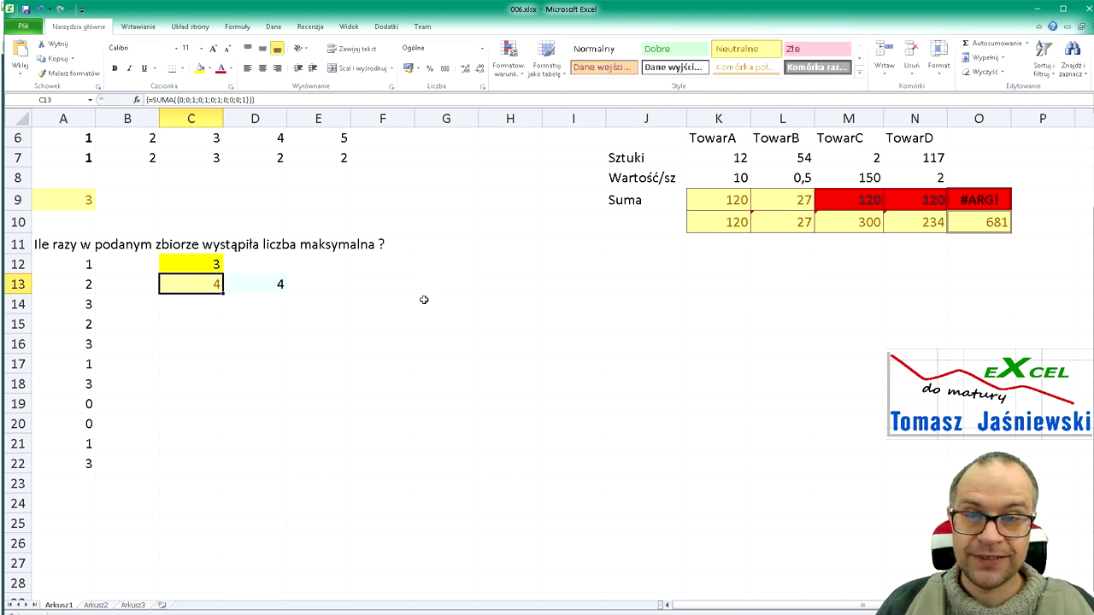
key("F2")
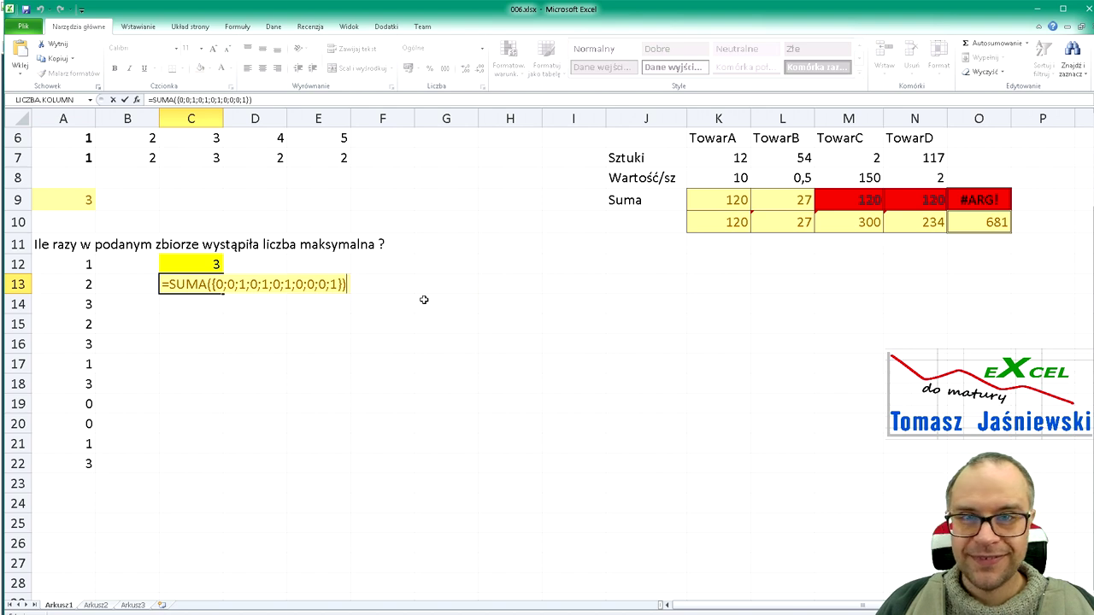
key("ctrl+shift+Return")
Undo to restore {=SUMA(JEŻELI(A12:A22=MAX(A12:A22);1;0))} in C13 and commit it as an array formula
key("ctrl+z")
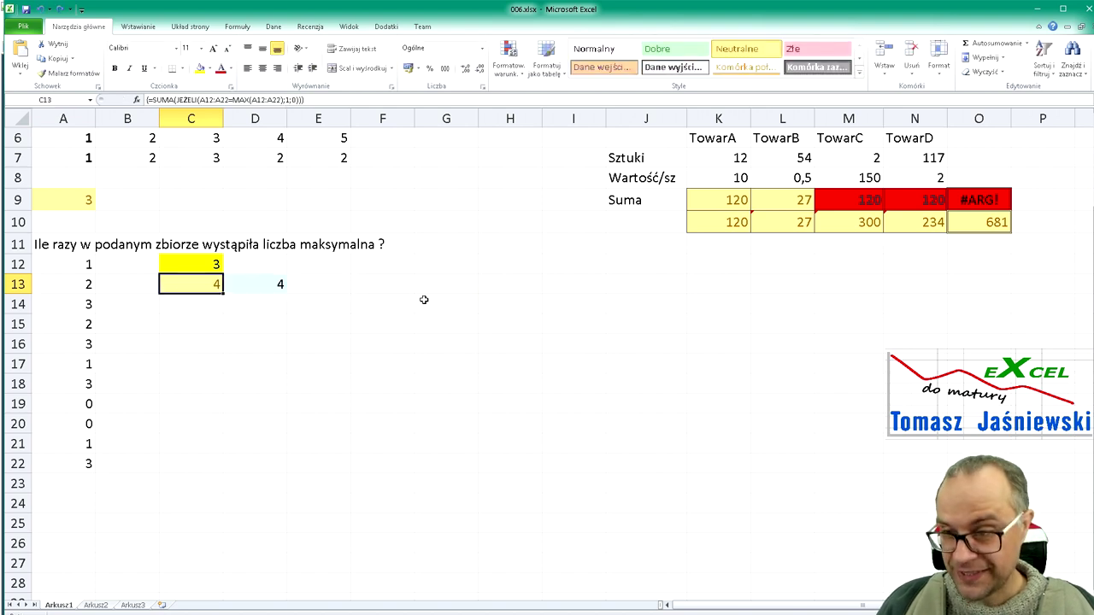
key("F2")
key("Left")
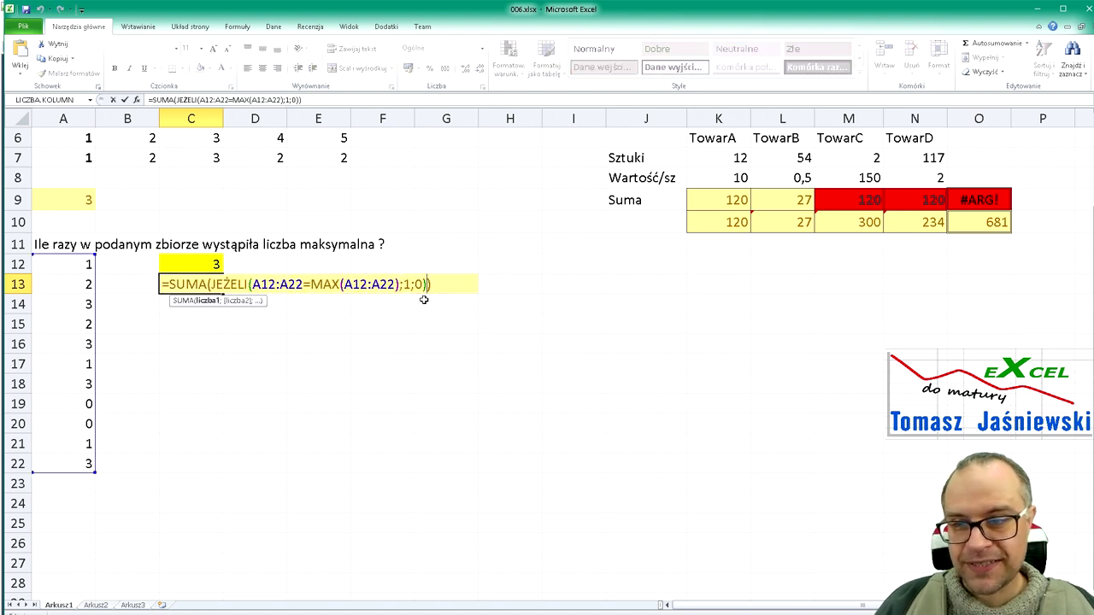
key("shift+Left")
key("shift+Left")
key("shift+Left")
key("shift+Left")
key("shift+Left")
key("shift+Left")
key("shift+Left")
key("shift+Left")
key("shift+Left")
key("shift+Left")
key("shift+Left")
key("shift+Left")
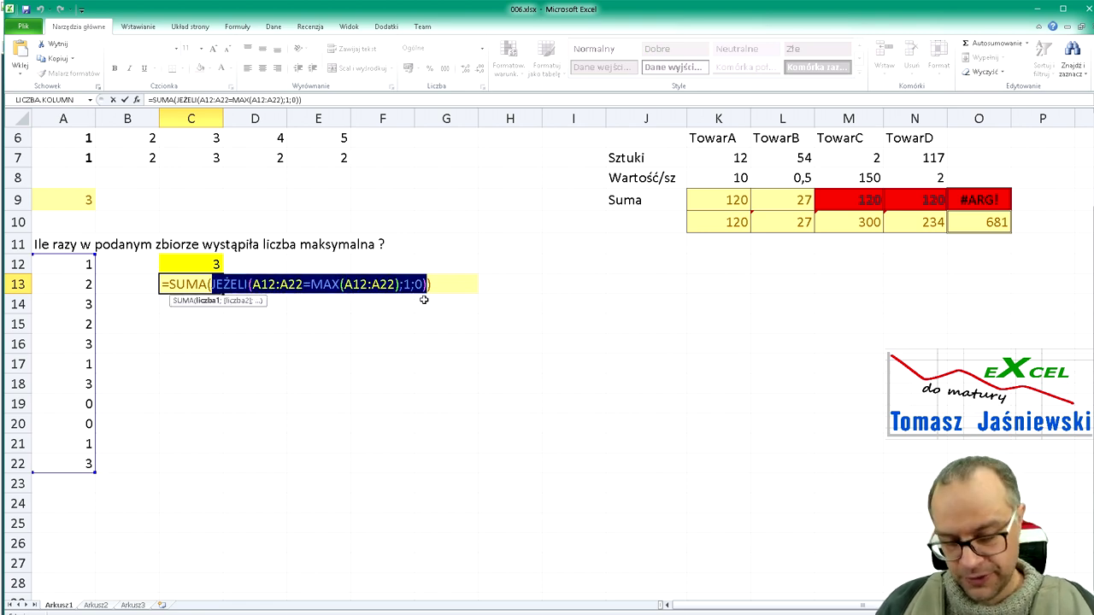
key("F9")
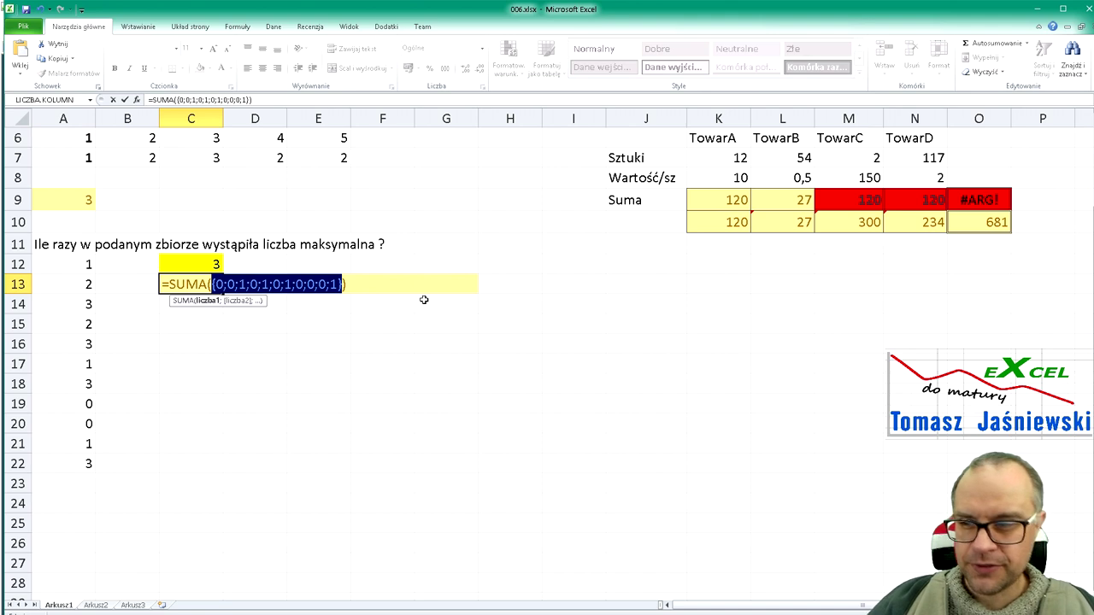
key("Escape")
key("F2")
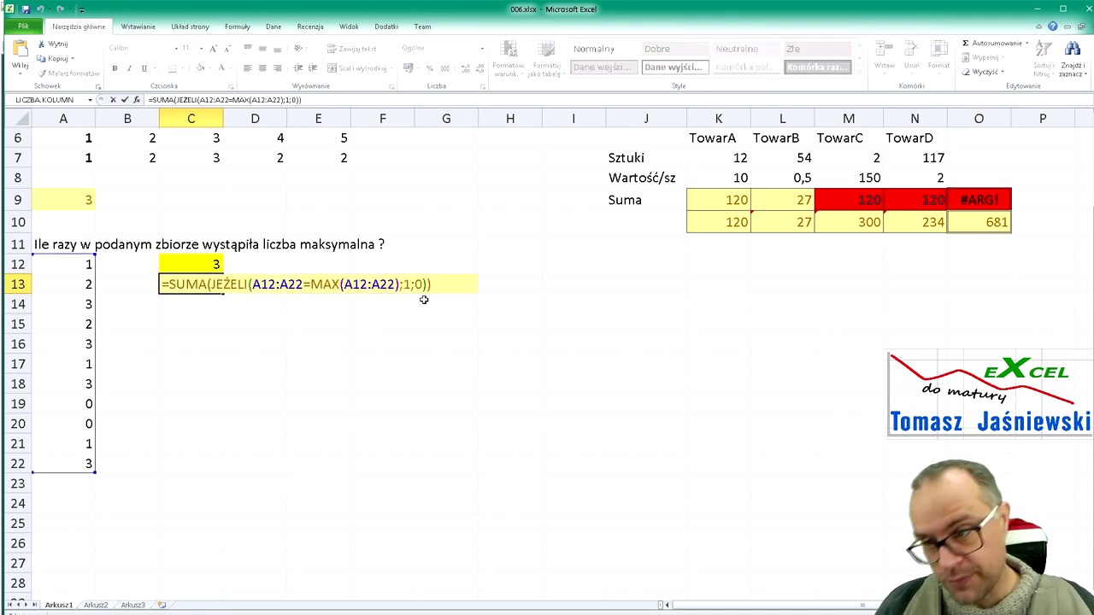
key("ctrl+shift+Return")
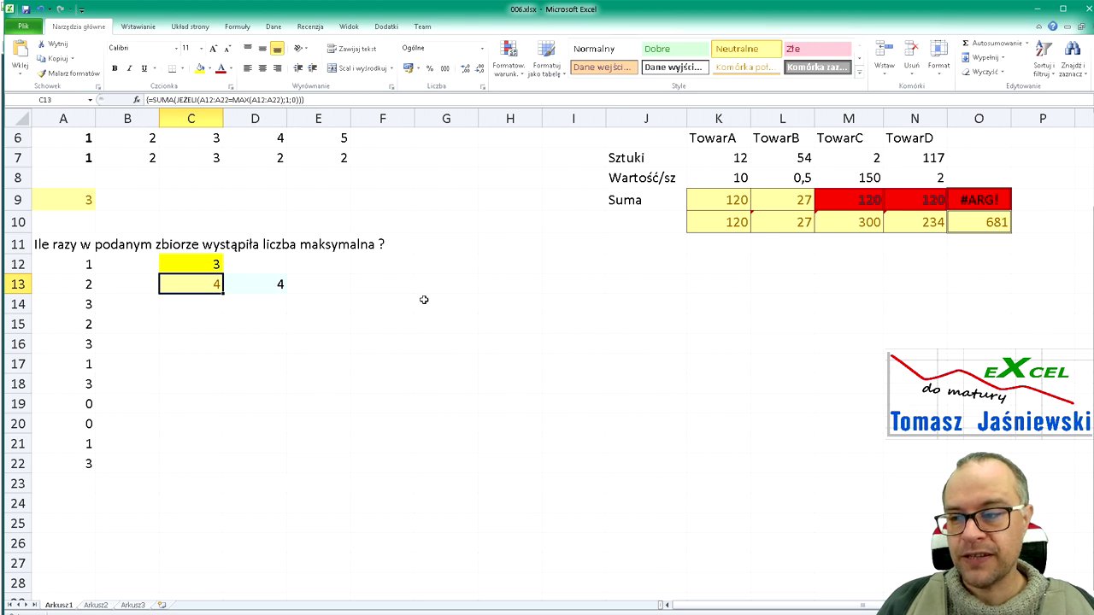
Enter 8 in A13, A19 and A20, so C13 counts 3
key("Left")
key("Left")
key("Down")
key("Up")
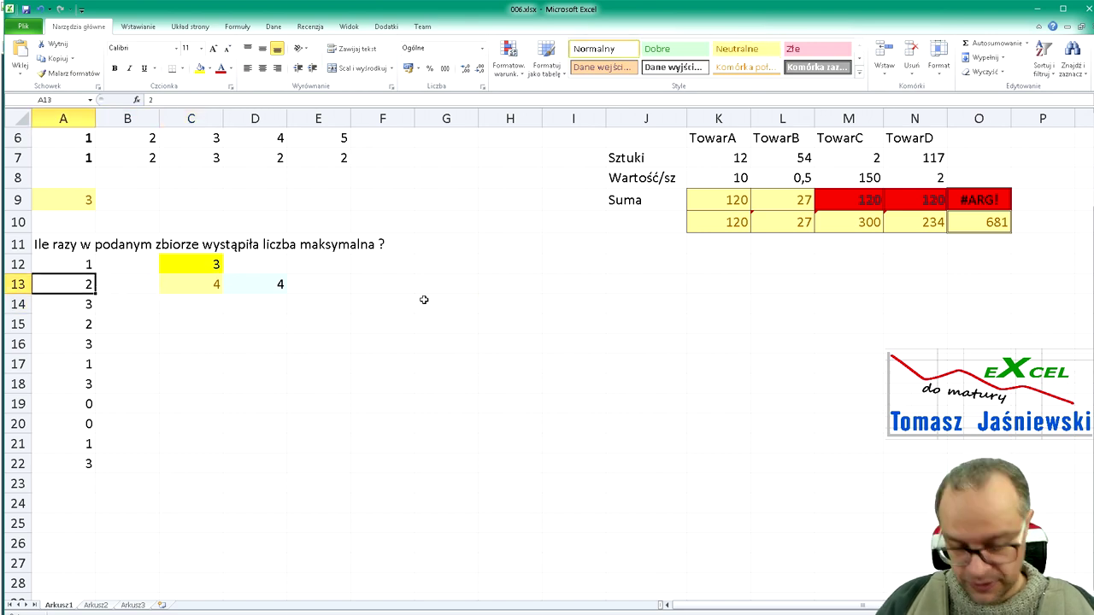
type("8")
key("Return")
key("Down")
key("Down")
key("Down")
key("Down")
key("Down")
type("8")
key("Return")
type("8")
key("Return")
key("Up")
key("Up")
key("Up")
key("Up")
key("Up")
key("Up")
key("Up")
key("Up")
key("Right")
key("Right")
key("Right")
key("Left")
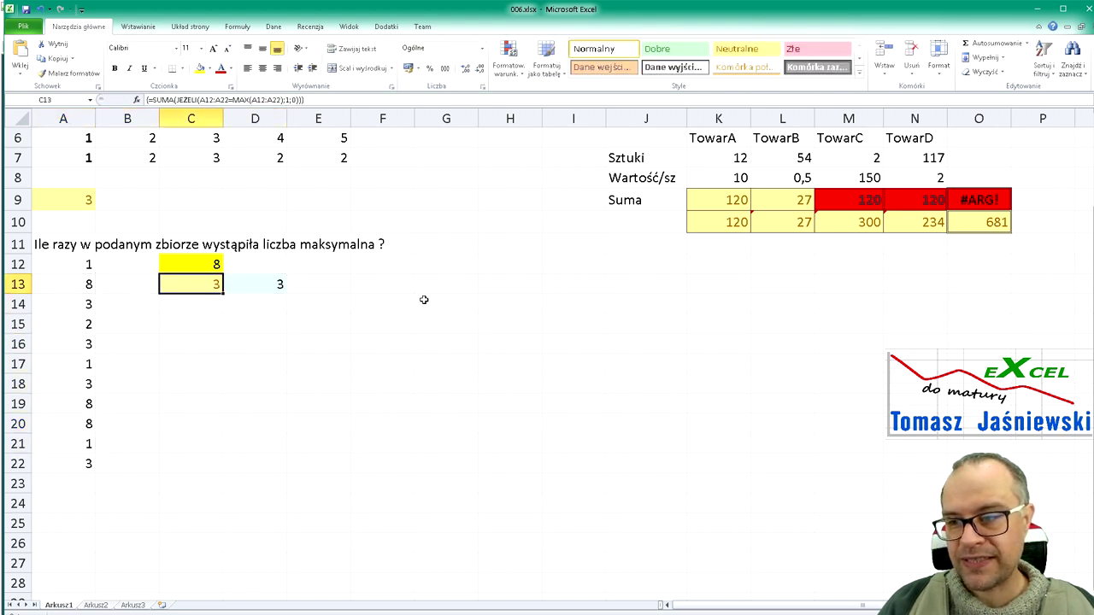
key("Left")
key("Down")
key("Down")
key("Up")
key("Right")
key("Right")
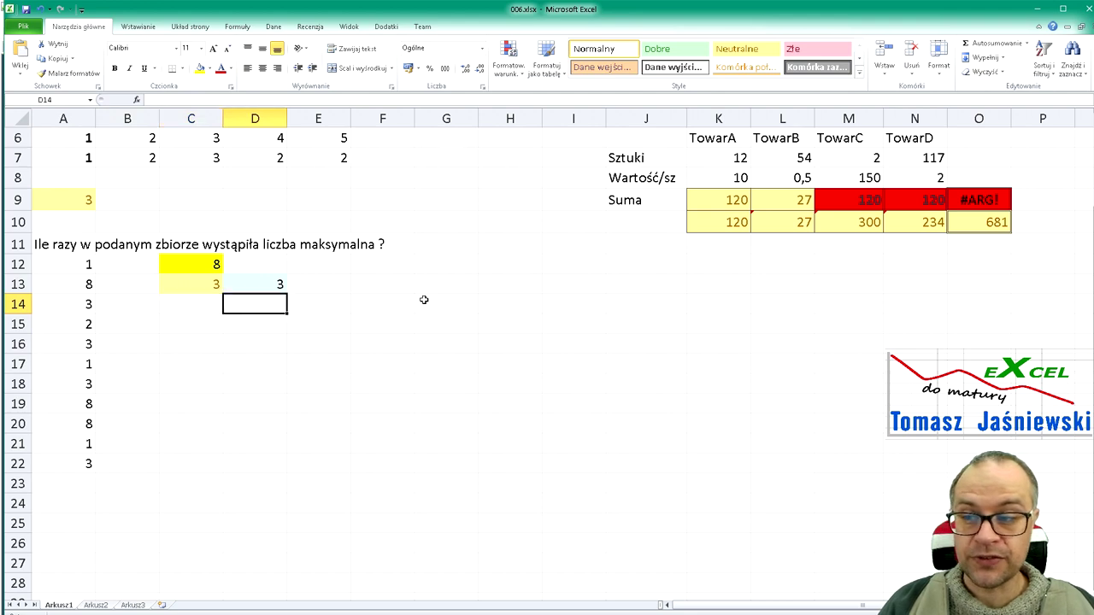
key("Up")
key("Left")
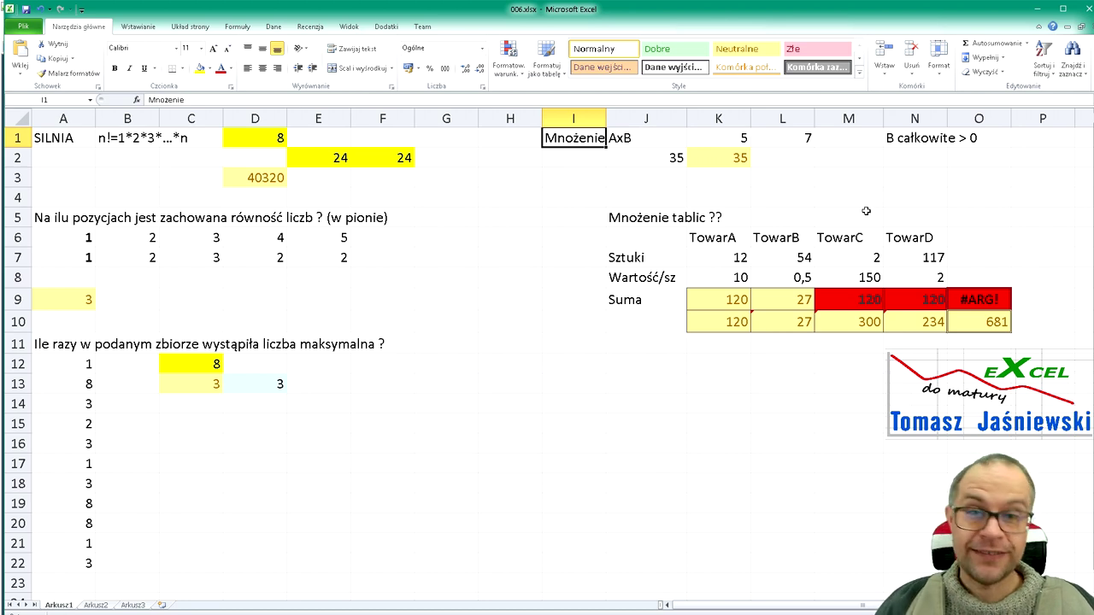
double_click(652, 157)
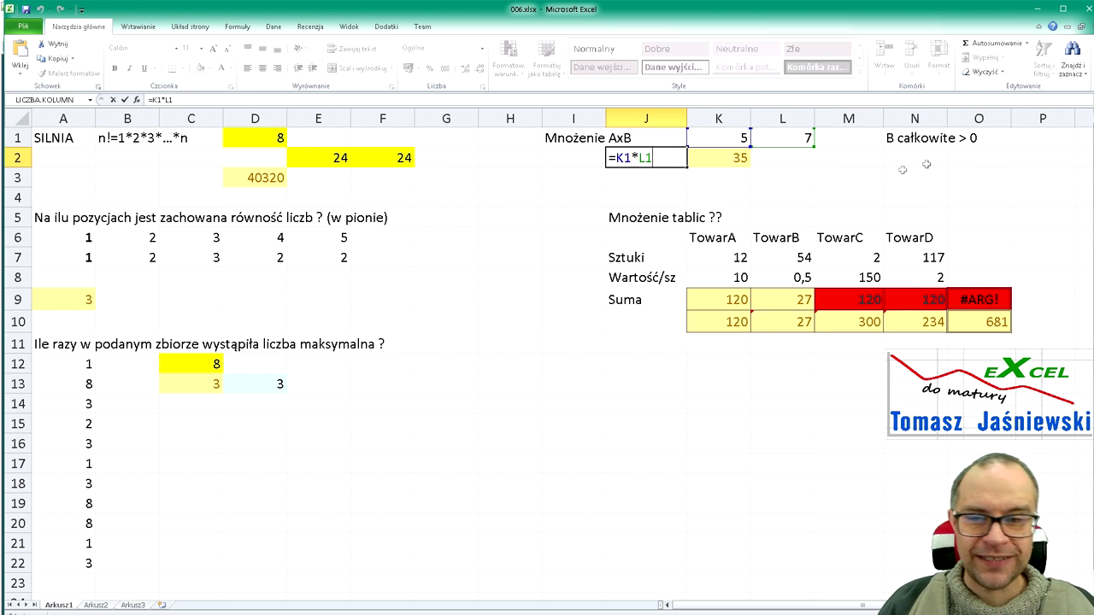
key("ctrl+Return")
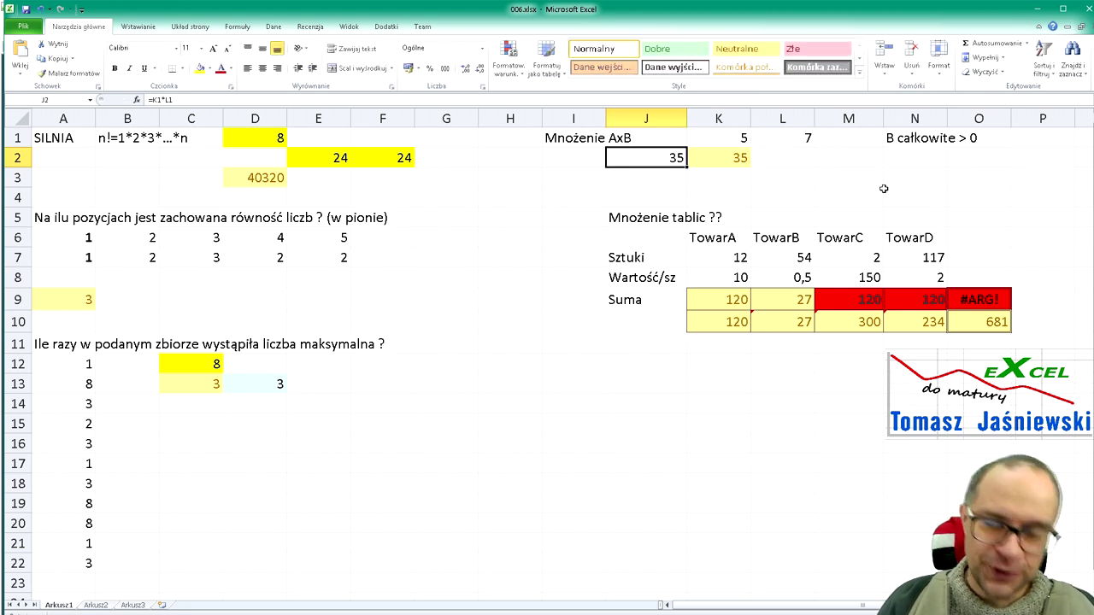
left_click(727, 137)
left_click(798, 141)
left_click(717, 137)
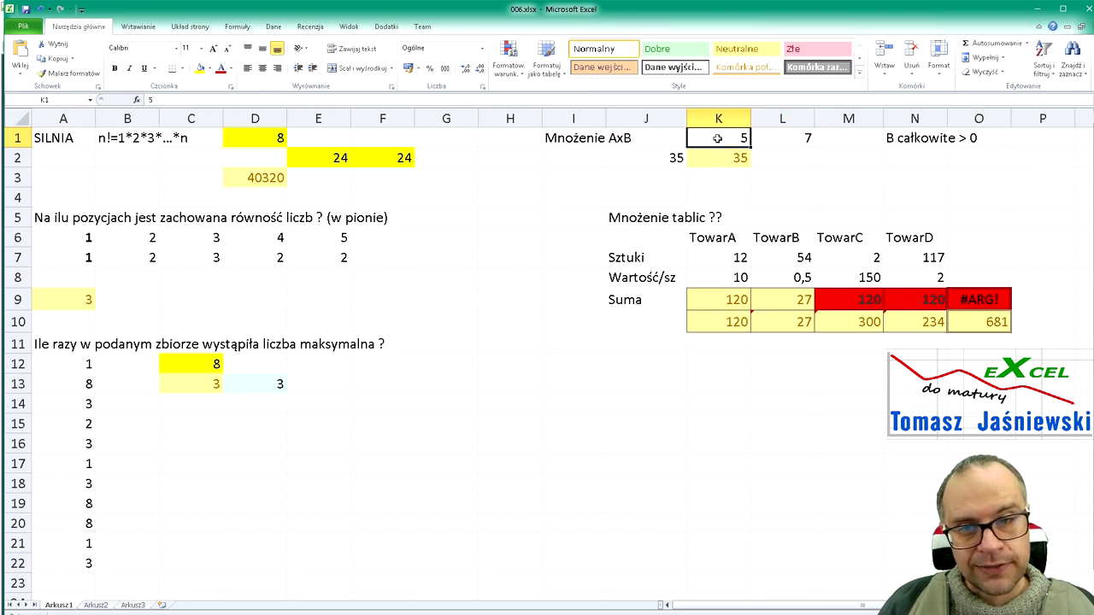
left_click(799, 142)
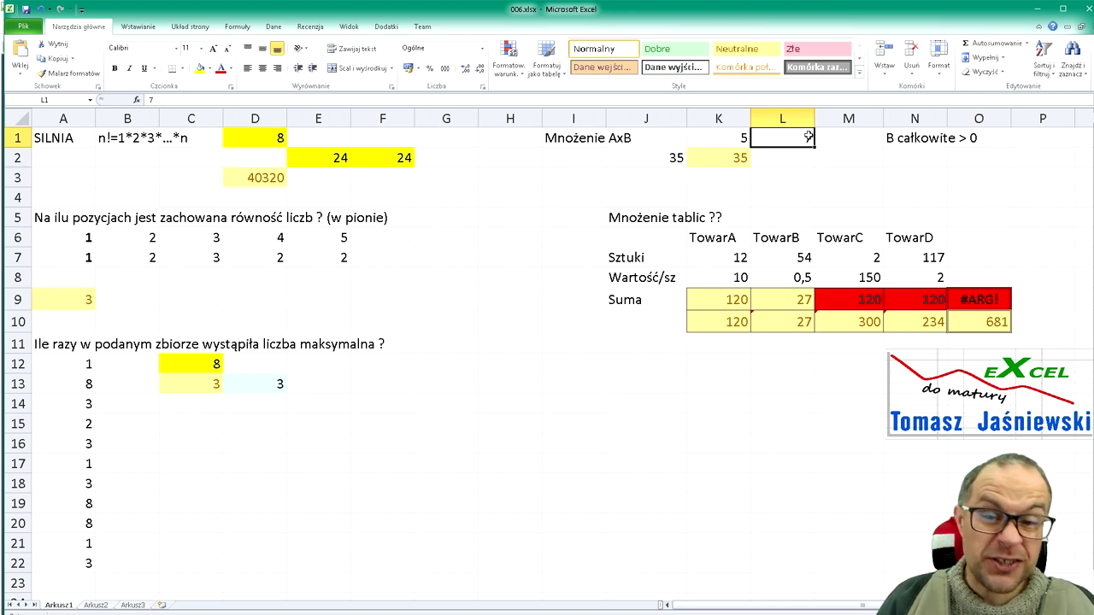
left_click(658, 158)
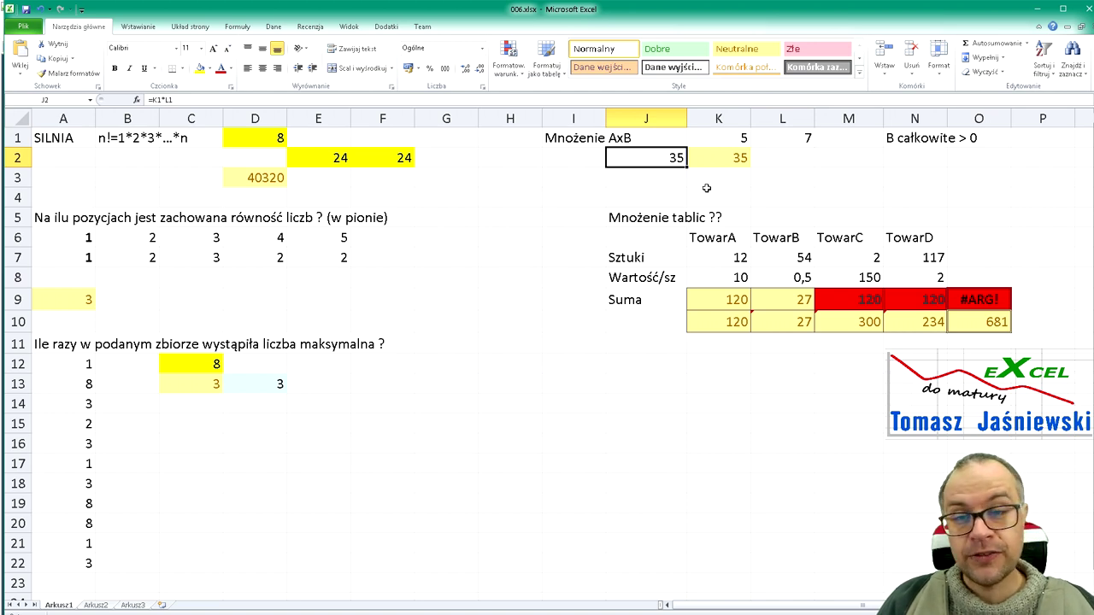
key("Right")
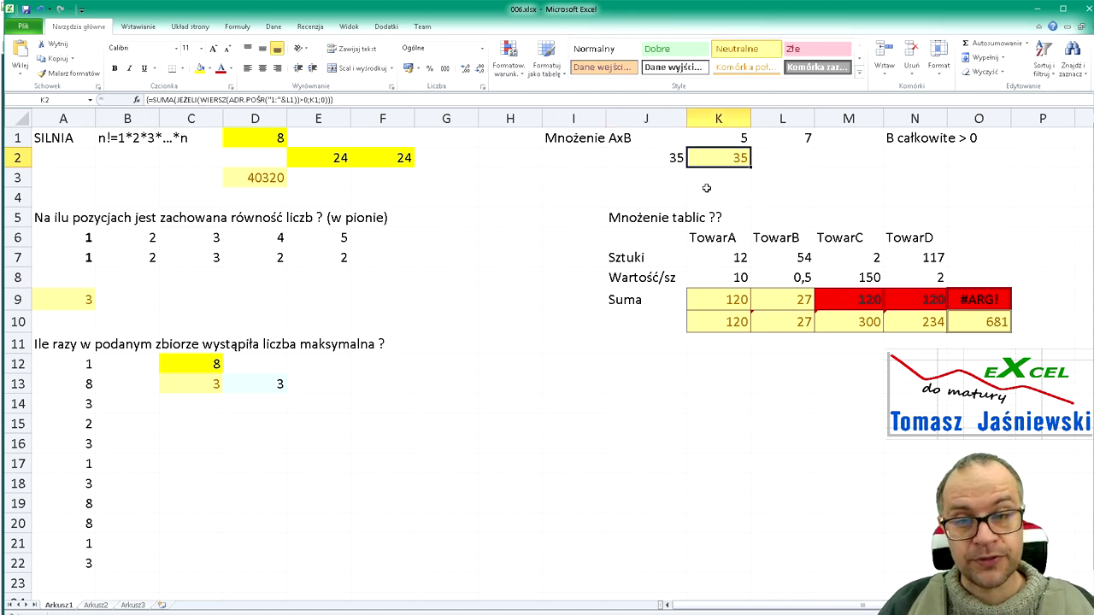
In K2's formula, evaluate "1:"&L1 to "1:7", then select WIERSZ(ADR.POŚR("1:7"))
key("F2")
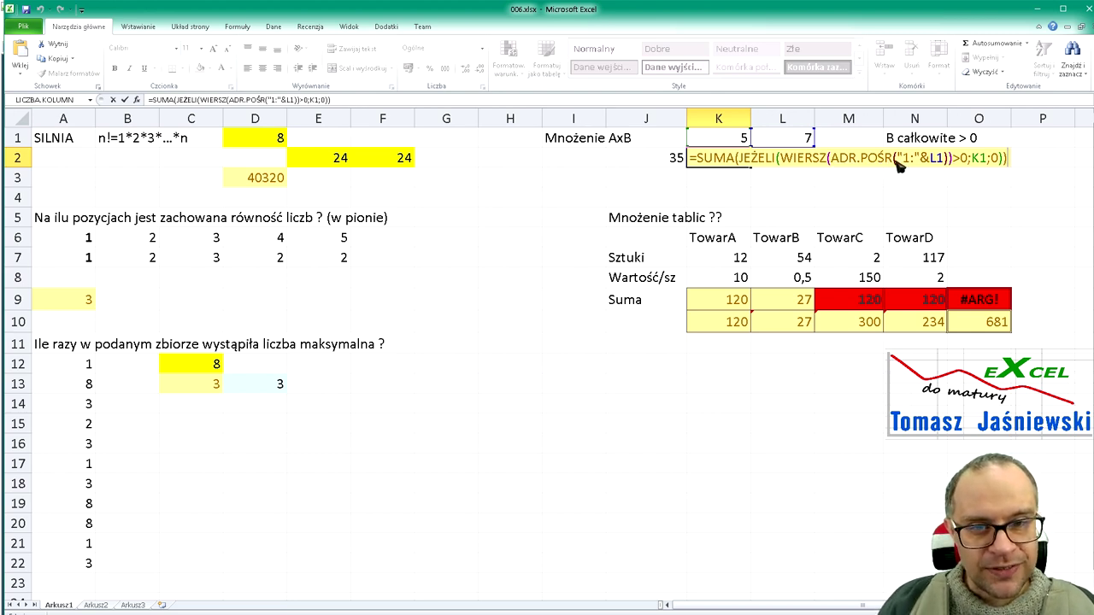
left_click(898, 161)
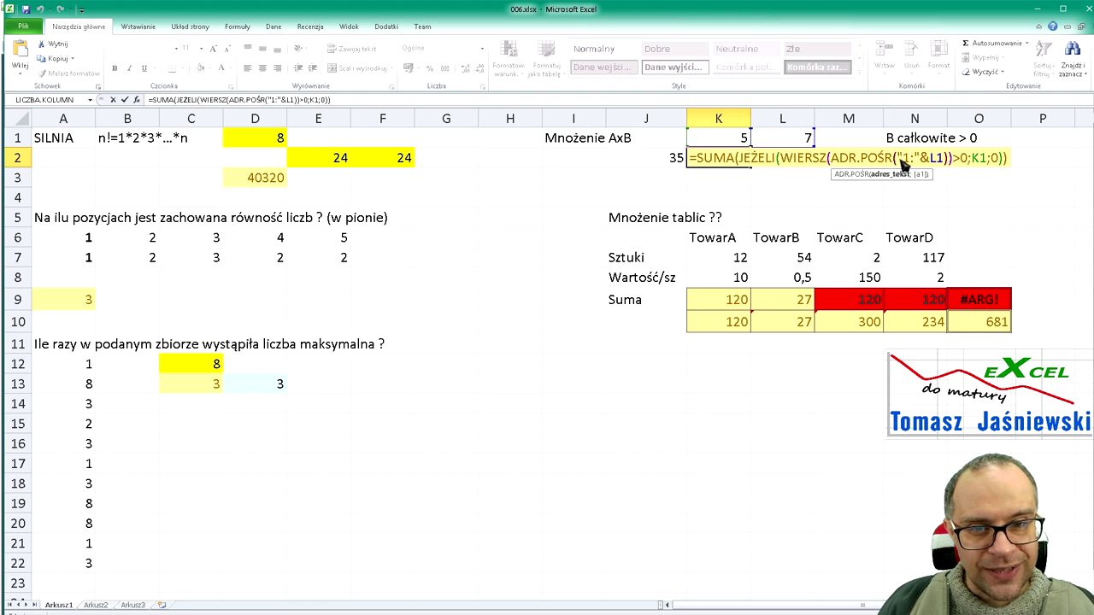
left_click_drag(897, 158, 950, 158)
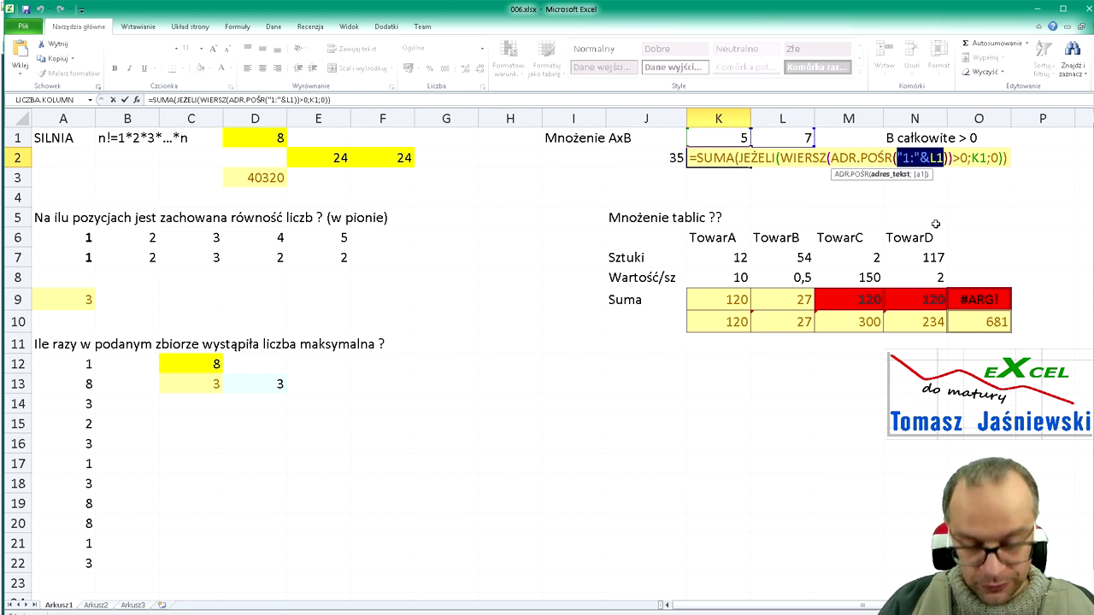
key("F9")
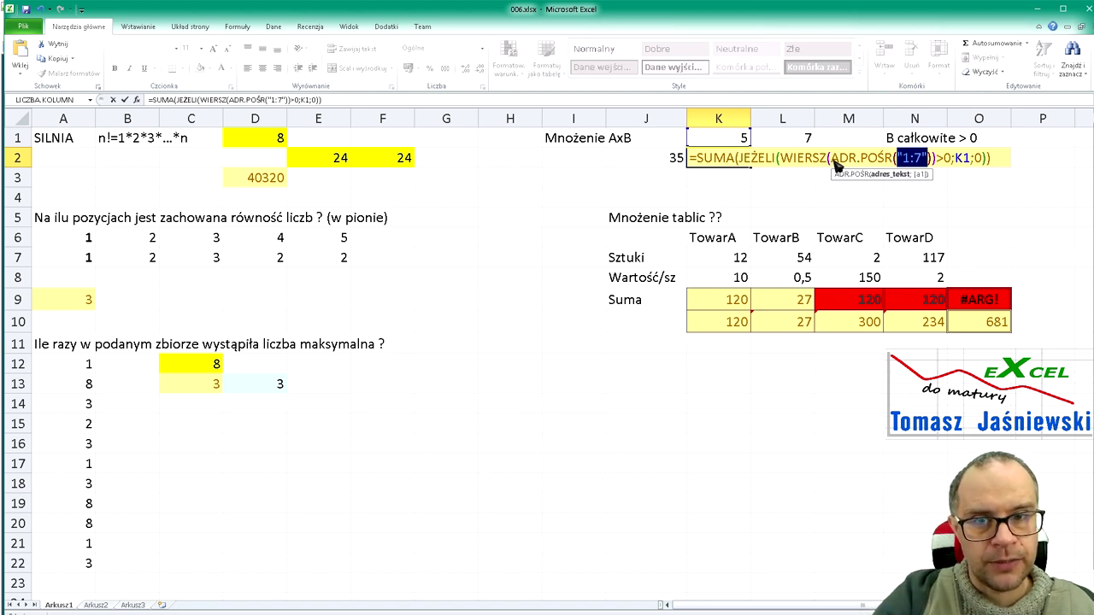
left_click(782, 166)
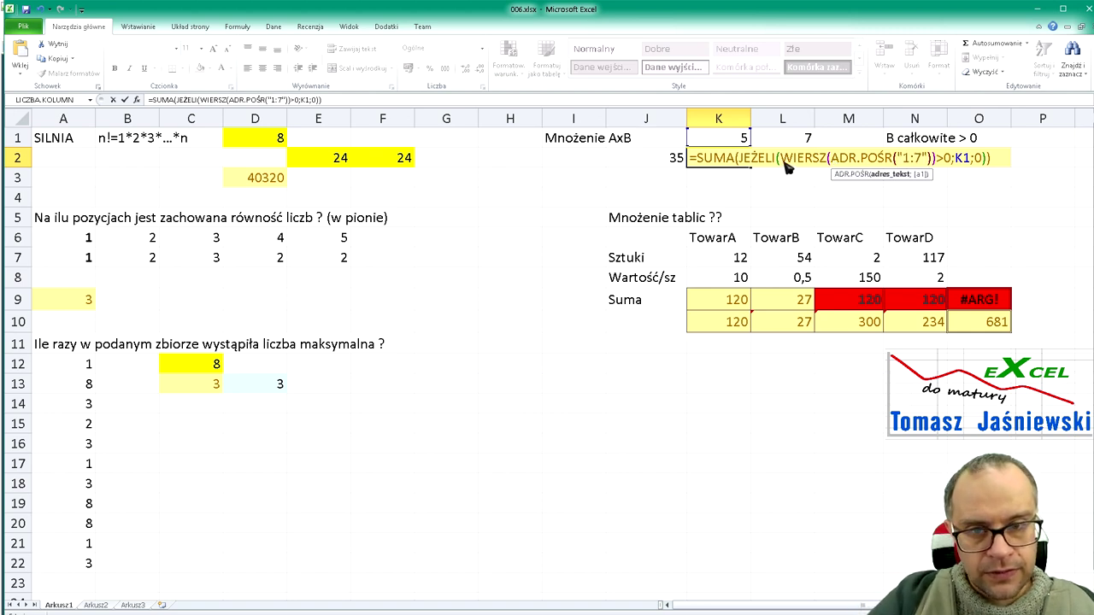
left_click_drag(779, 163, 932, 186)
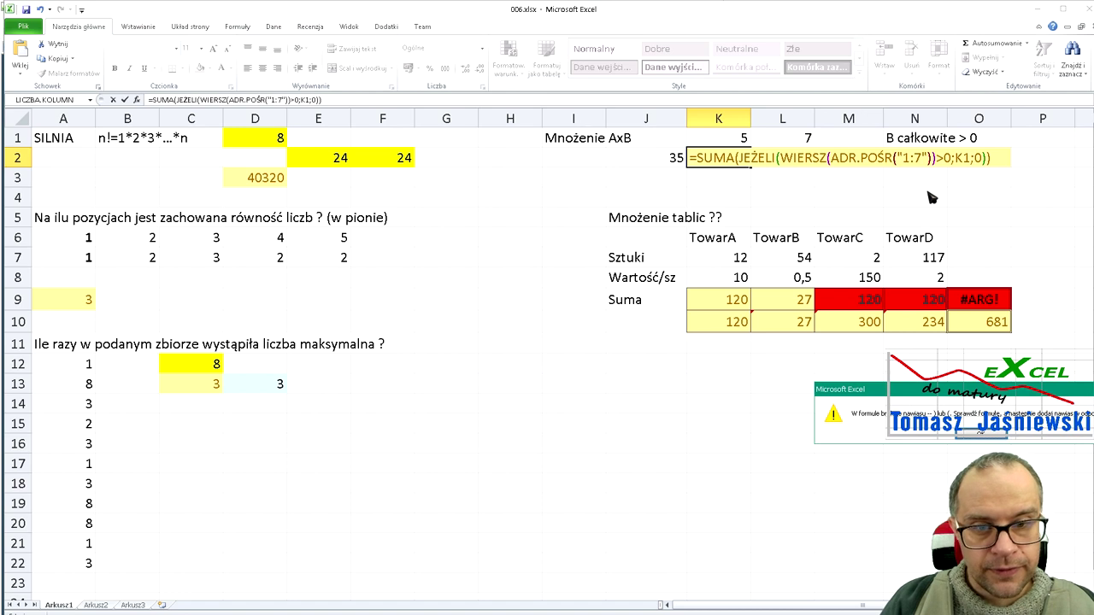
Evaluate K2's JEŻELI(...) part with F9 to show the array {5;5;5;5;5;5;5}
double_click(919, 157)
left_click(776, 159)
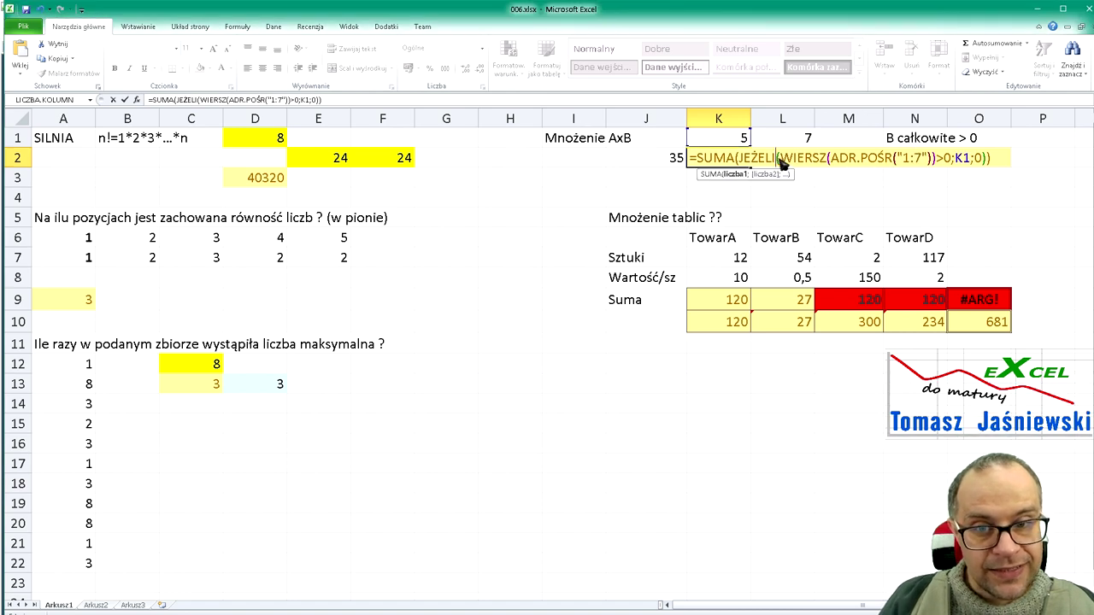
left_click(781, 159)
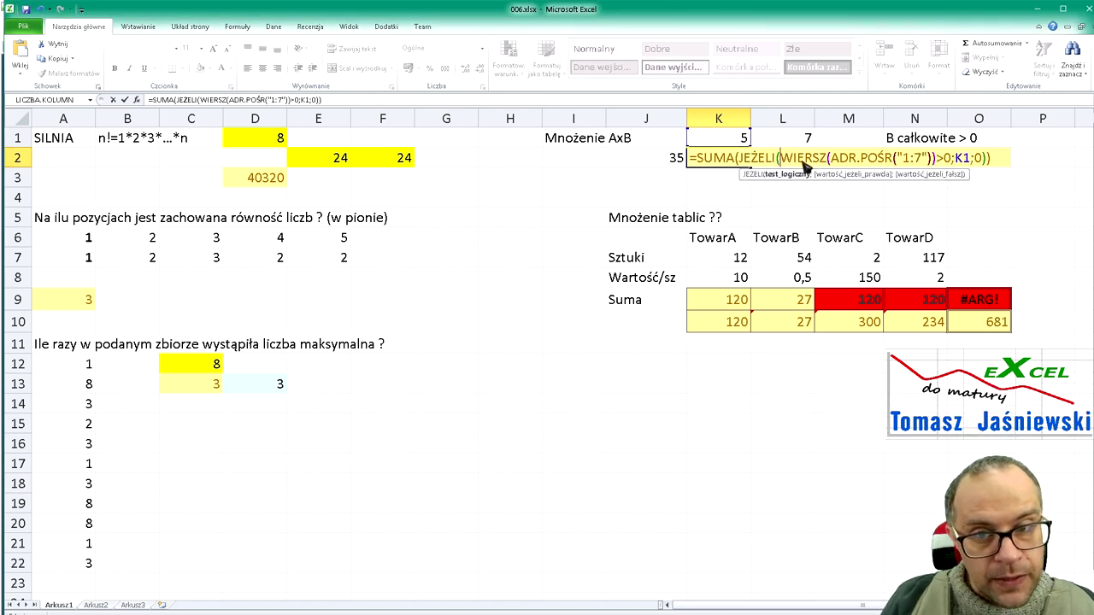
left_click_drag(741, 161, 951, 161)
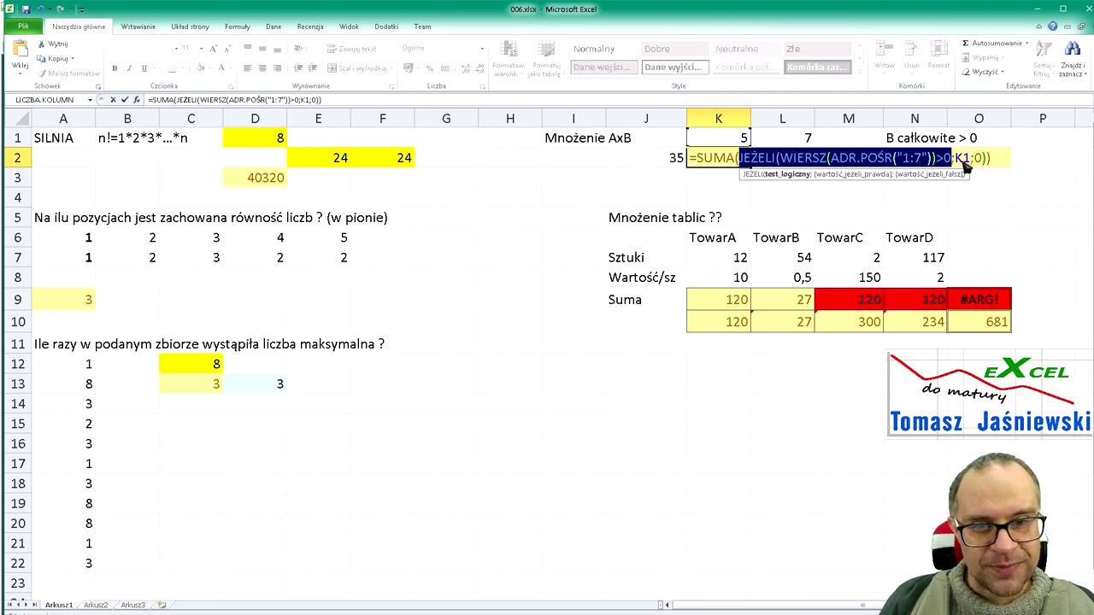
key("shift+Right")
key("shift+Right")
key("shift+Right")
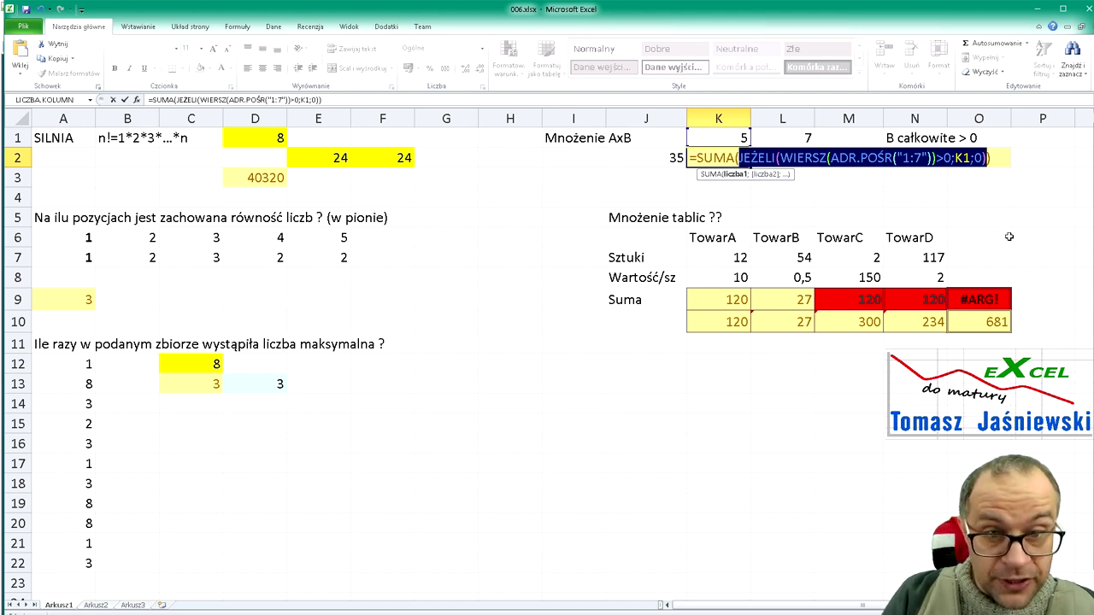
key("F9")
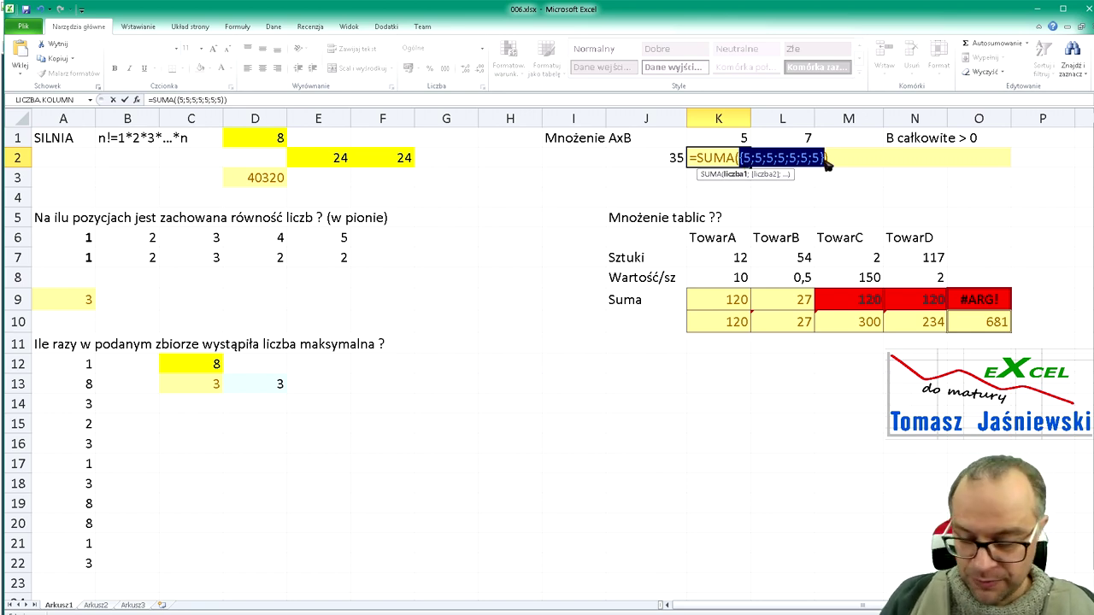
Discard the evaluation and re-enter K2 as an array formula returning 35
key("Escape")
key("F2")
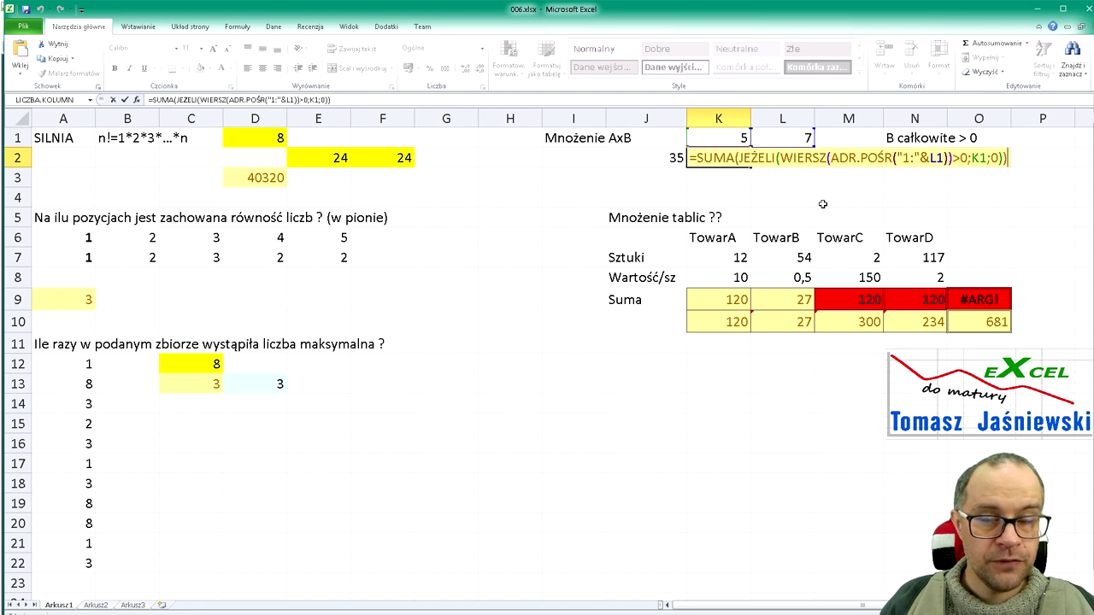
key("ctrl+shift+Return")
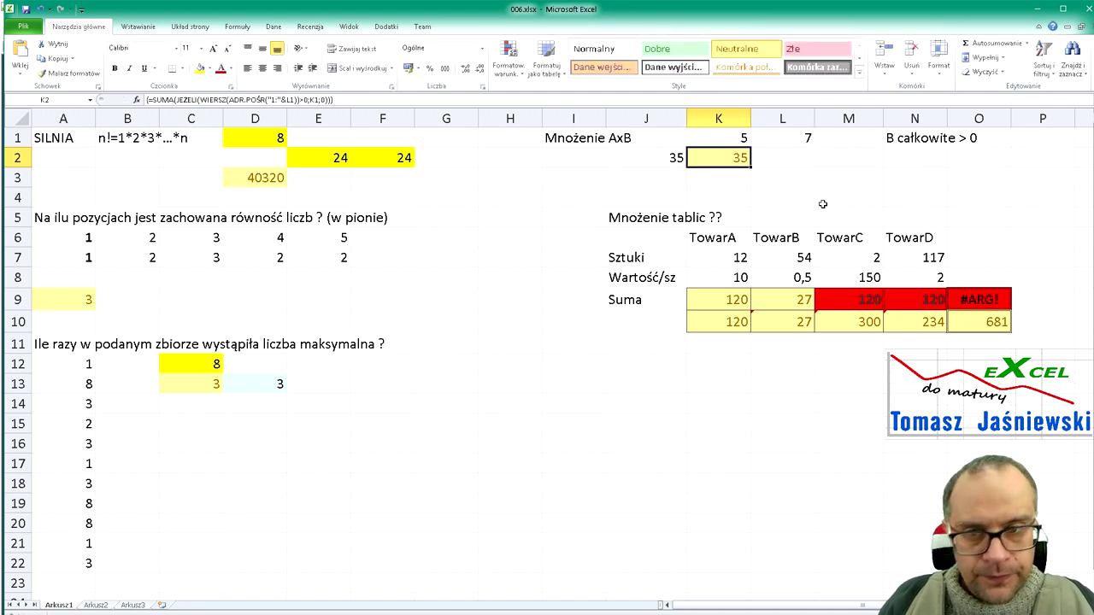
key("F2")
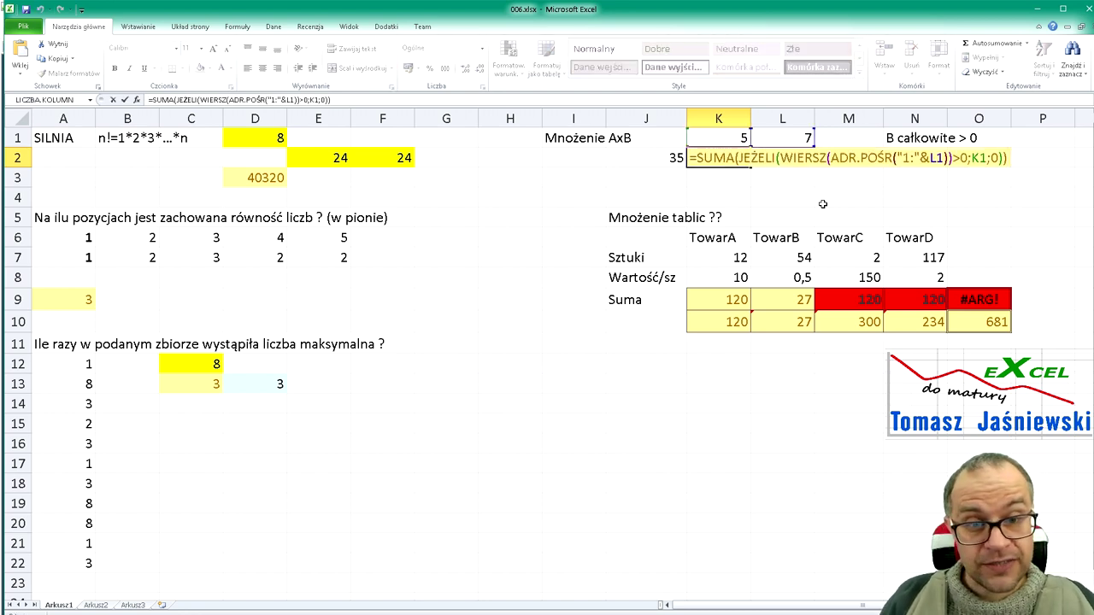
key("Return")
key("Up")
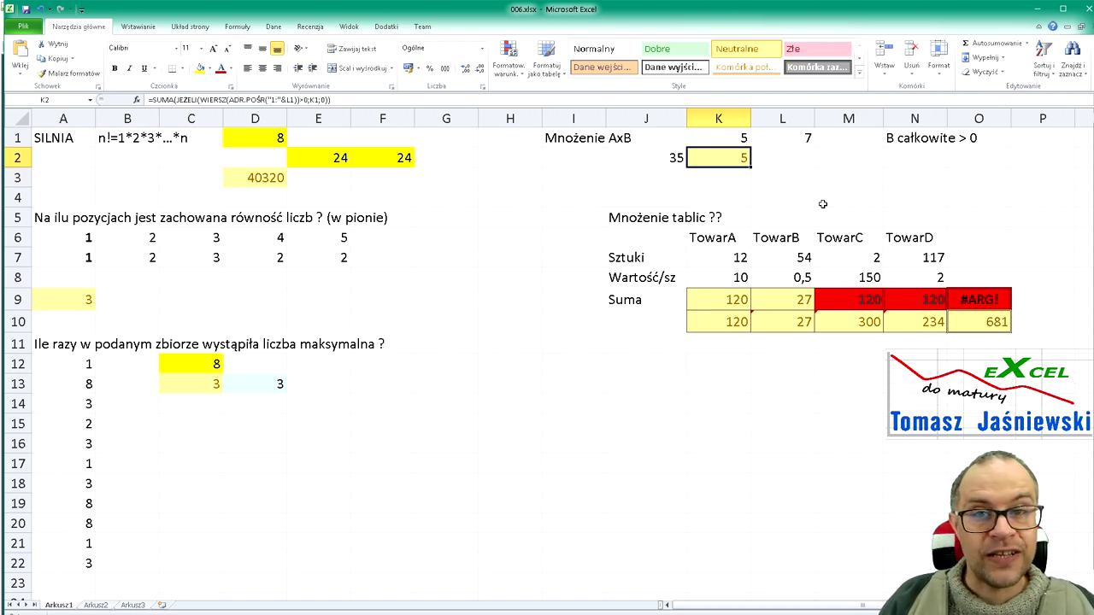
key("F2")
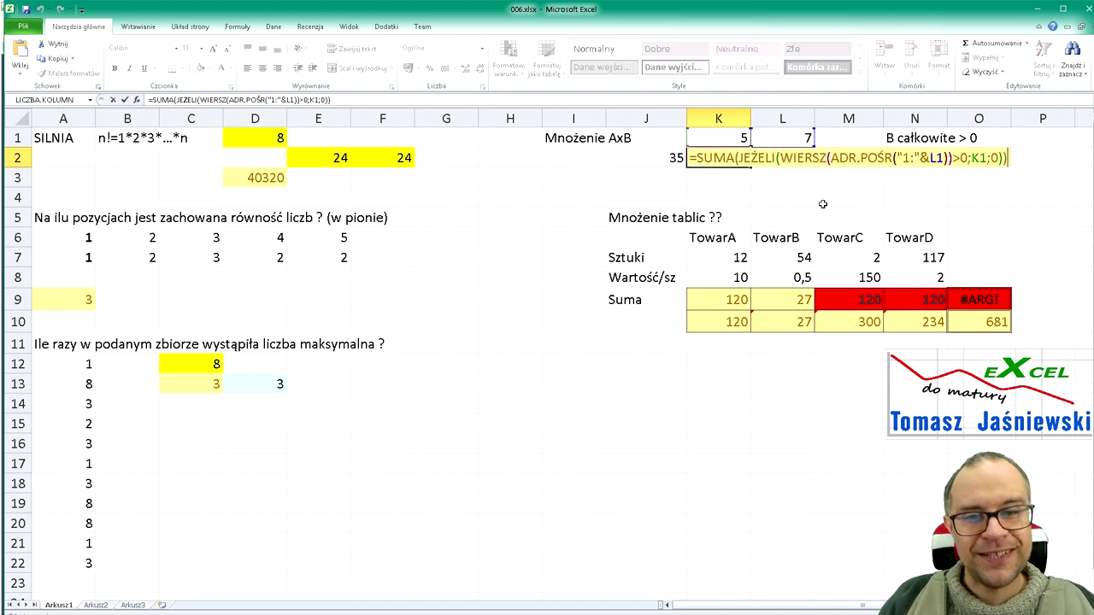
key("ctrl+shift+Return")
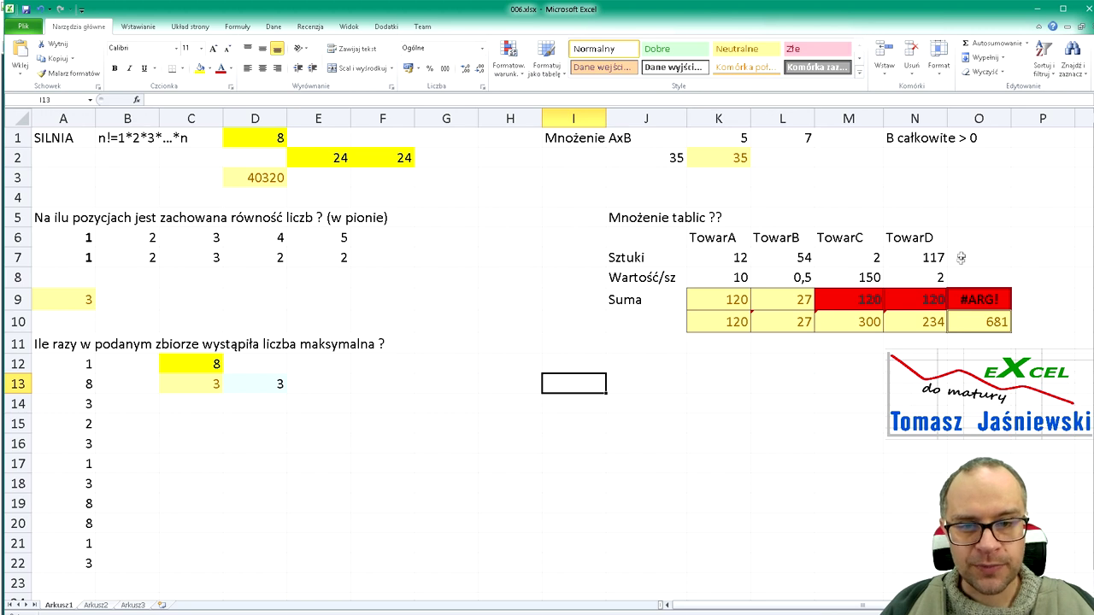
left_click_drag(700, 240, 908, 240)
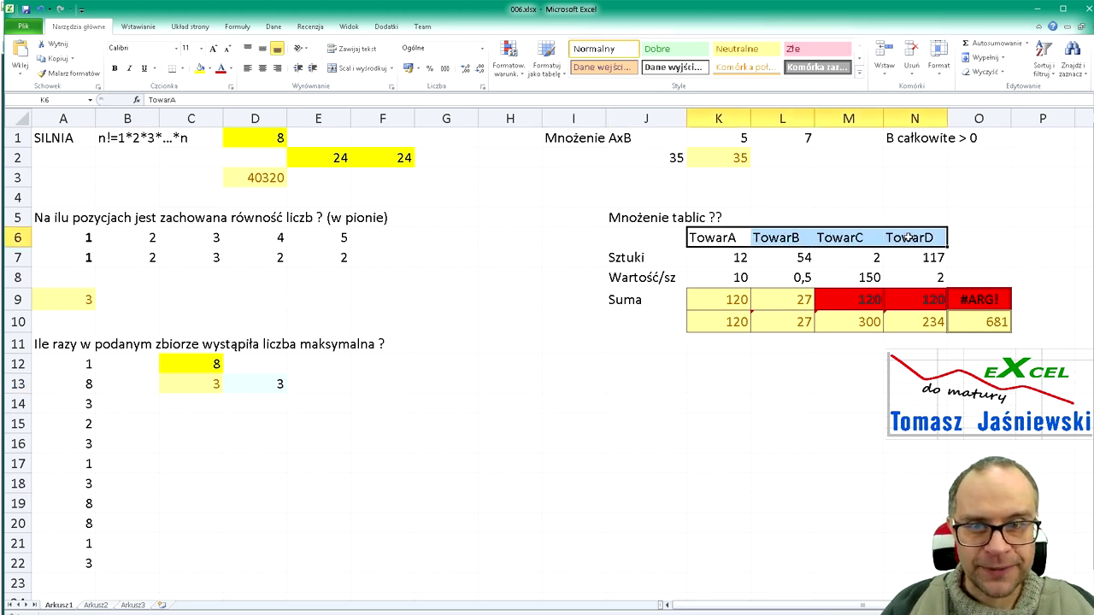
left_click_drag(655, 259, 899, 262)
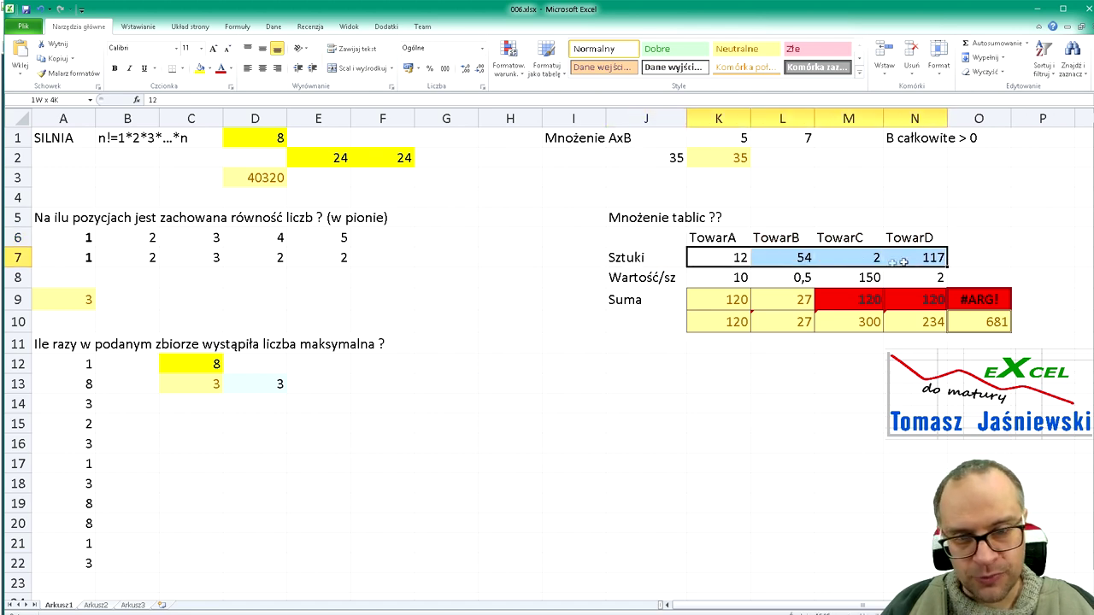
left_click(646, 283)
left_click(709, 276)
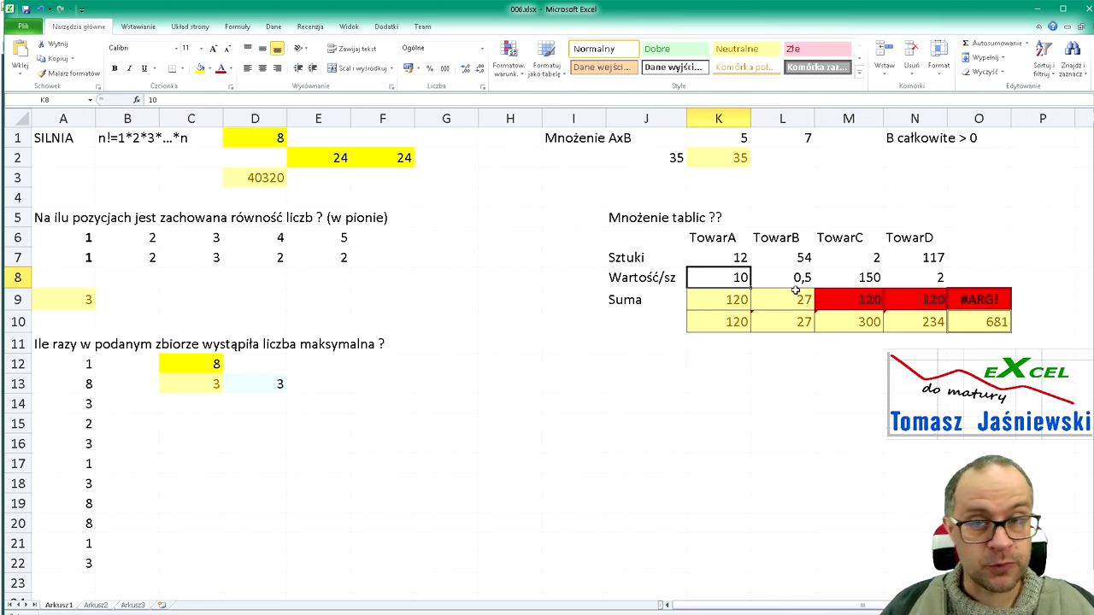
Enter =K7*K8 in K13 and fill it across to N13, giving 120, 27, 300, 234
left_click(720, 385)
type("=")
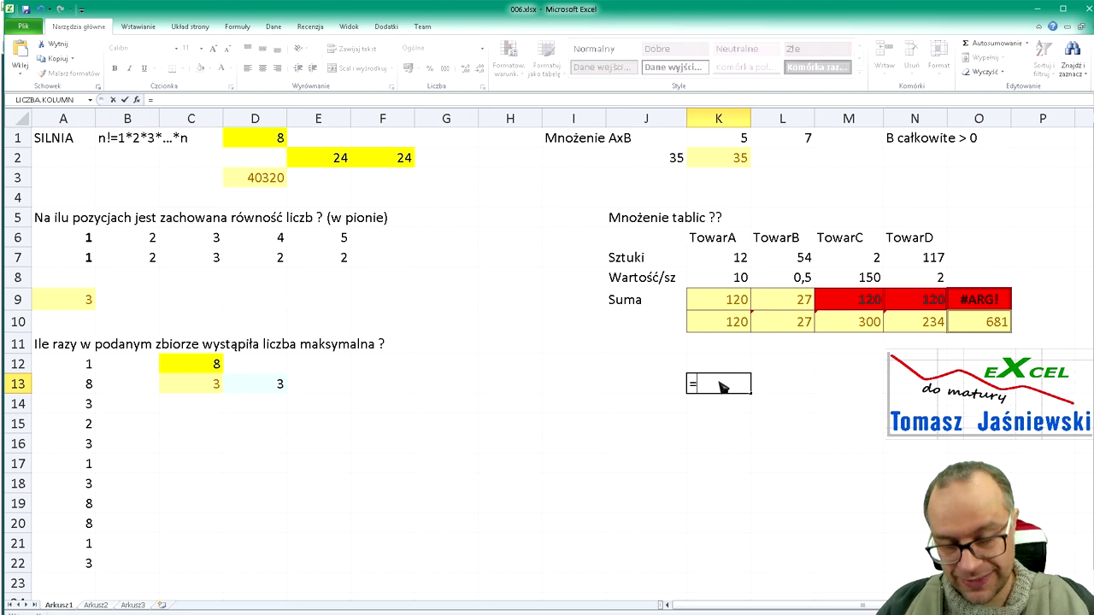
left_click(725, 258)
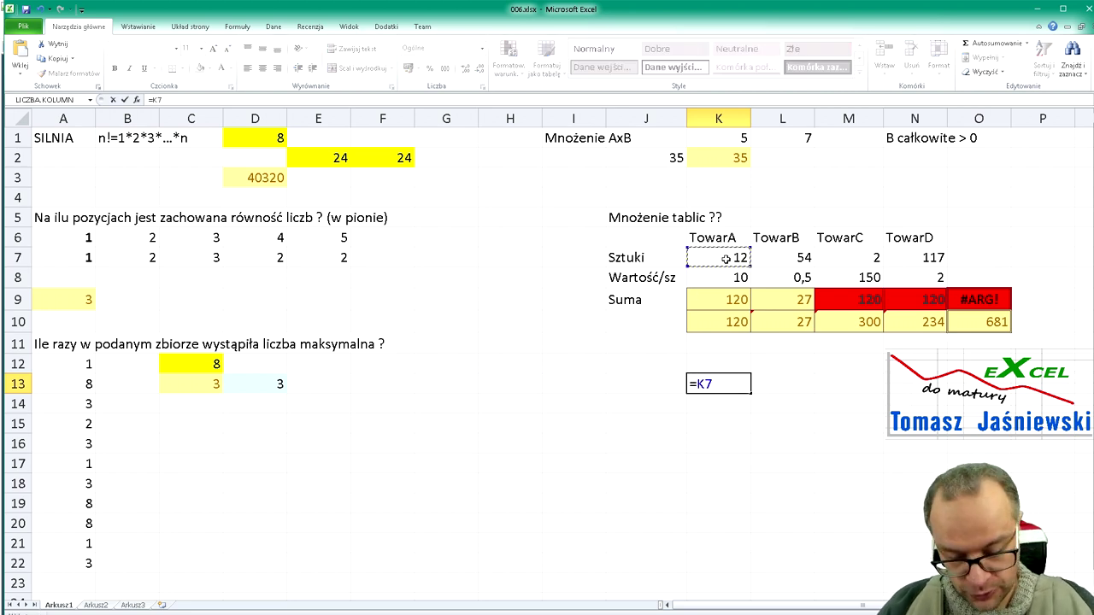
type("*")
left_click(714, 276)
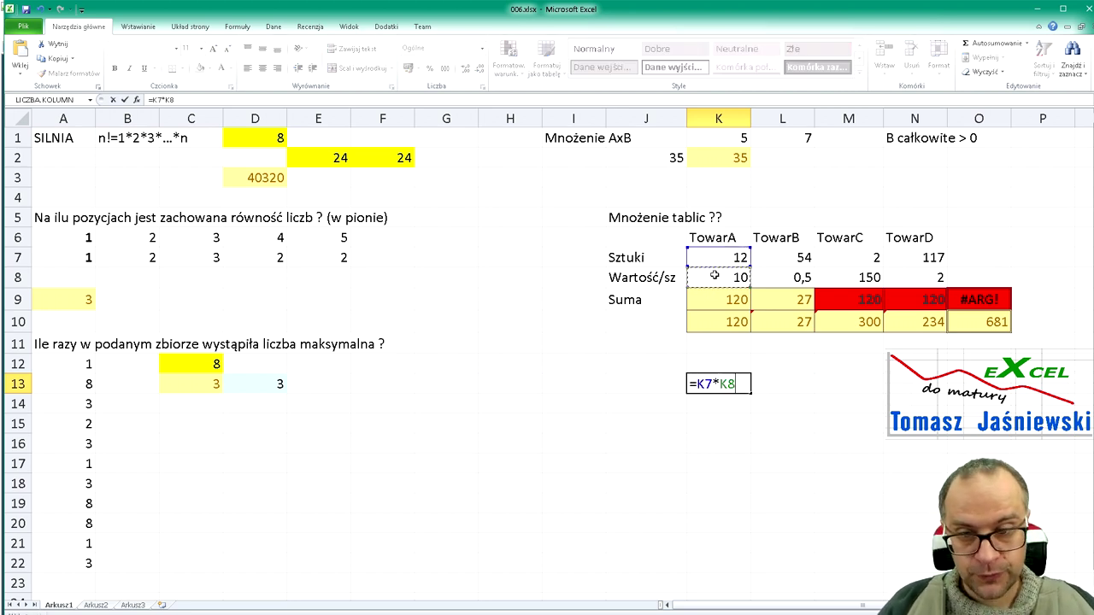
key("Return")
left_click(739, 385)
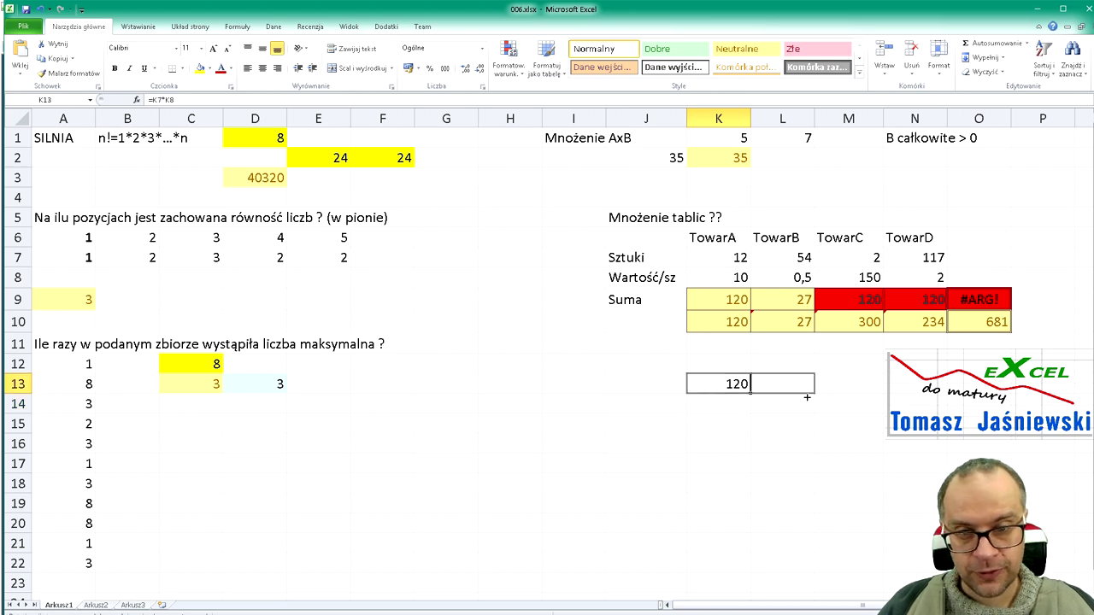
left_click_drag(775, 396, 931, 389)
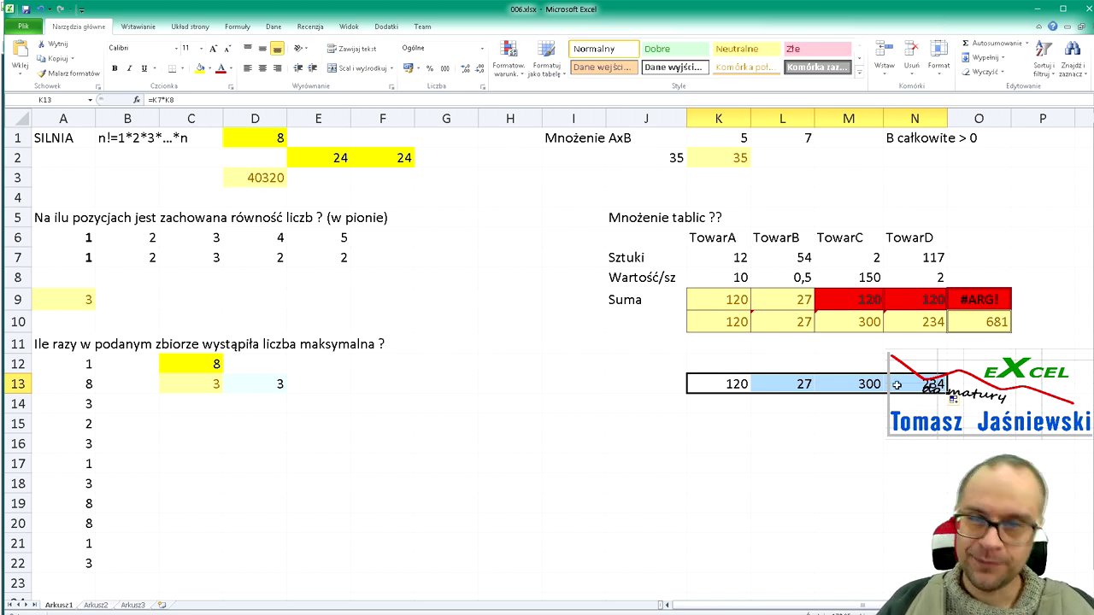
left_click(724, 299)
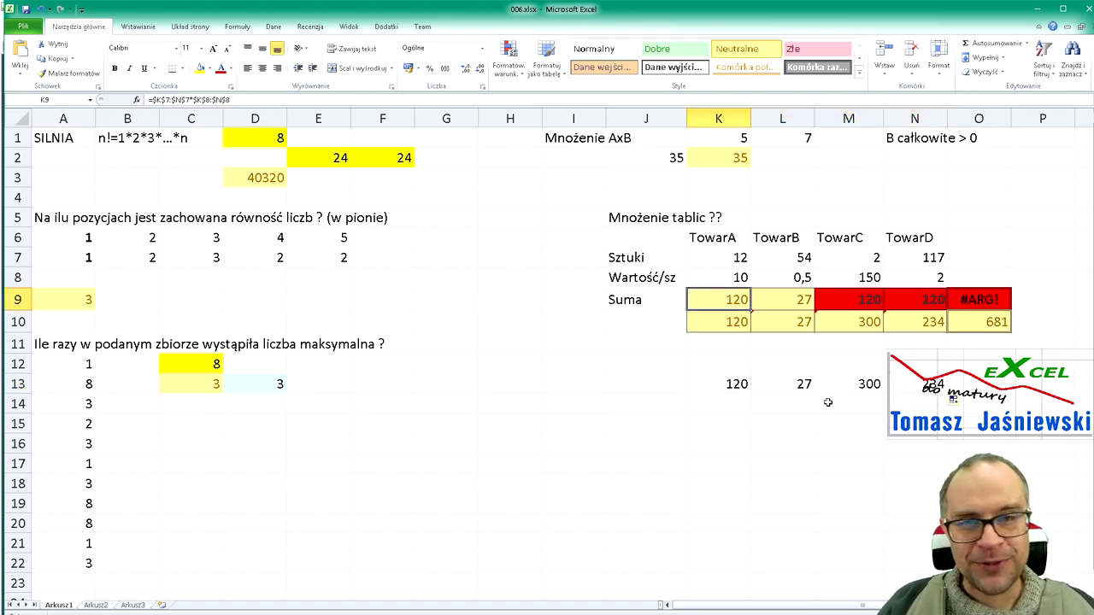
key("Right")
key("Right")
key("Right")
key("Right")
key("Left")
key("Down")
key("Left")
key("Left")
key("Left")
key("Up")
key("Right")
key("Right")
key("Right")
key("Down")
key("Left")
key("Left")
key("Left")
key("Up")
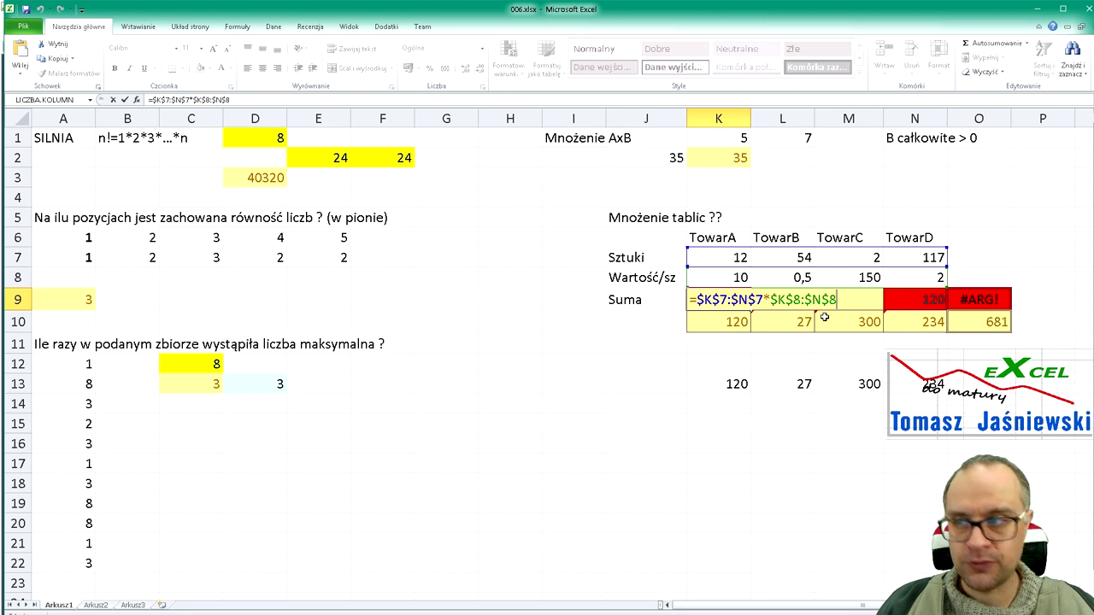
key("ctrl+shift+Return")
key("Down")
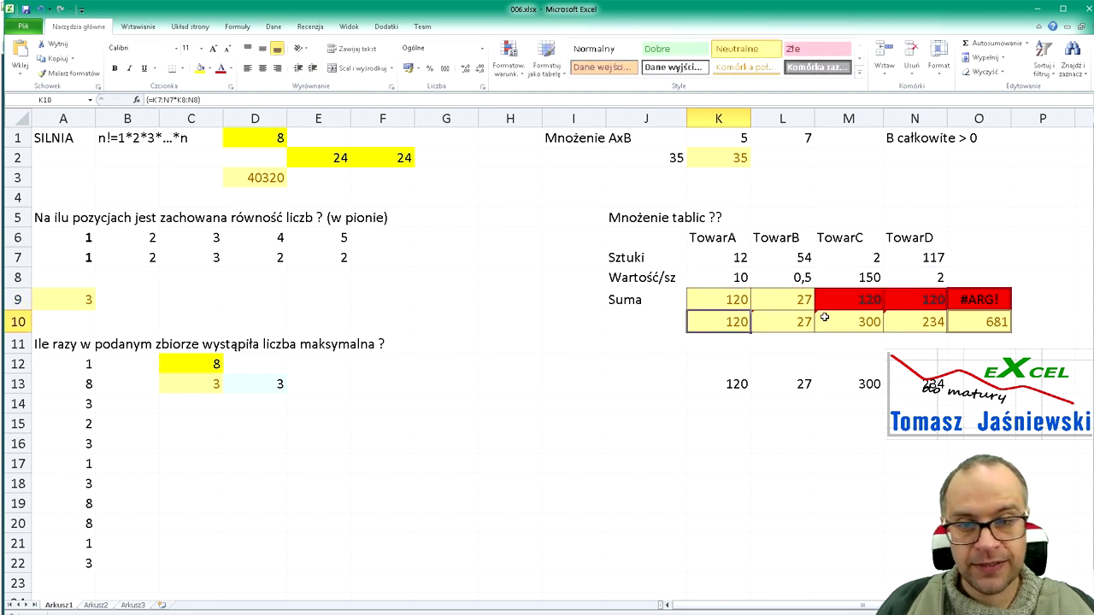
left_click(716, 293)
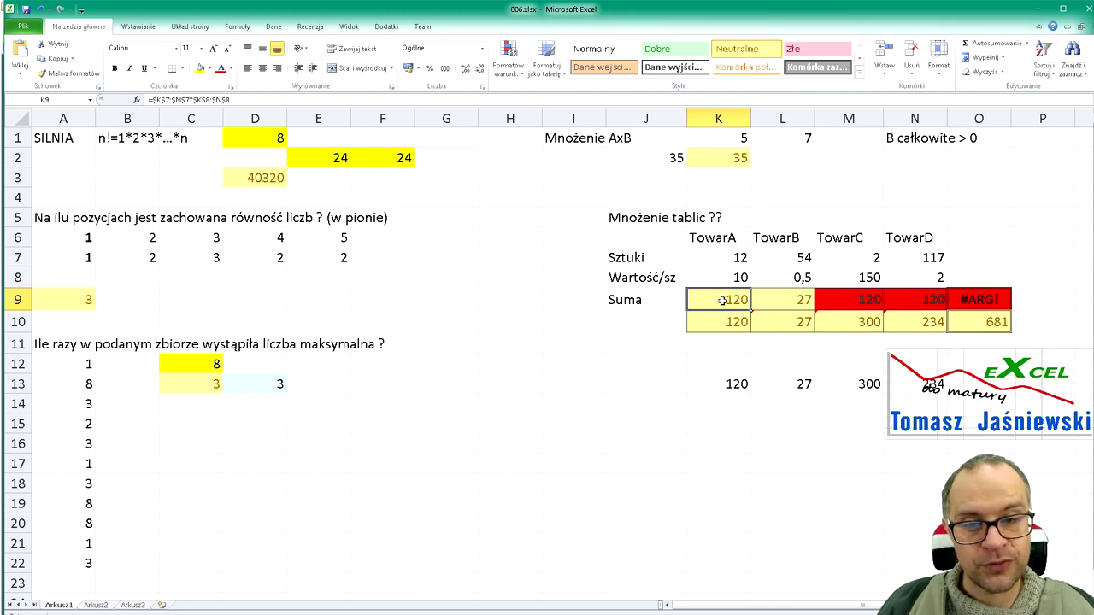
double_click(722, 300)
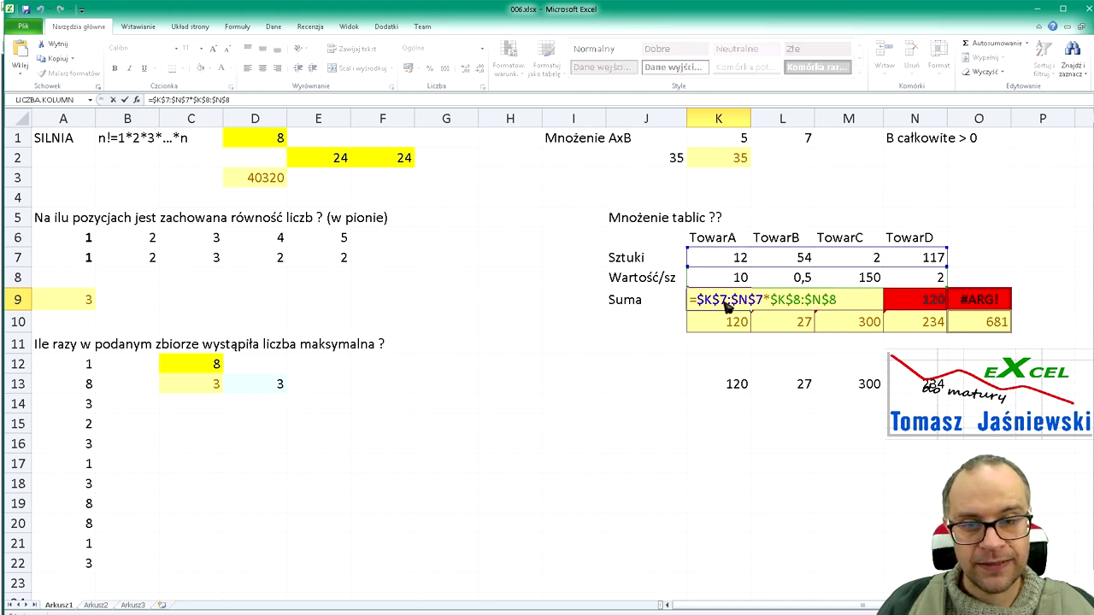
key("Escape")
left_click(794, 298)
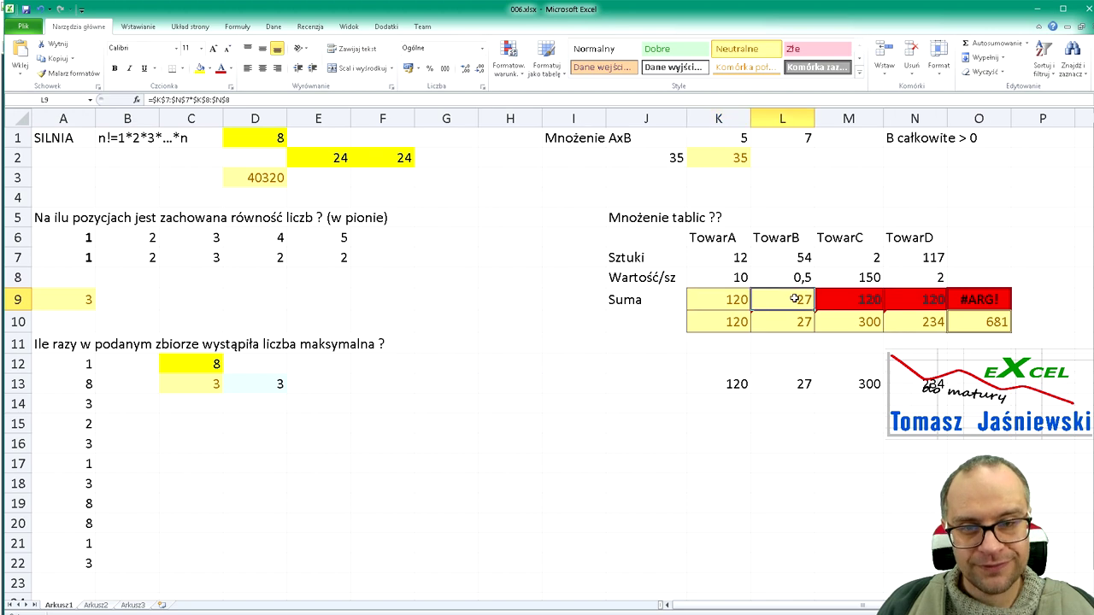
double_click(793, 298)
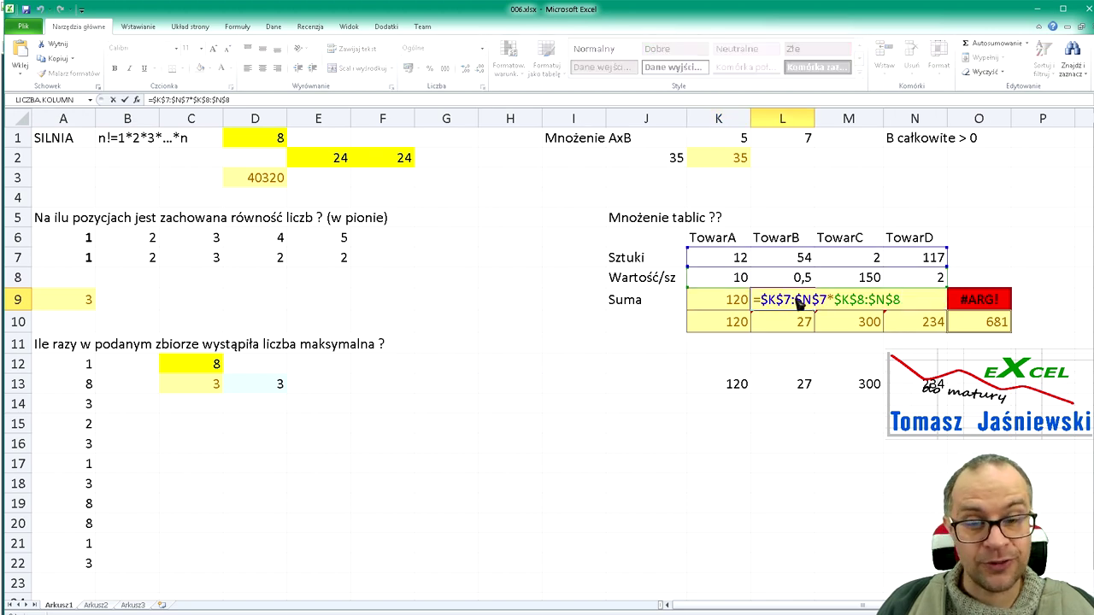
key("Escape")
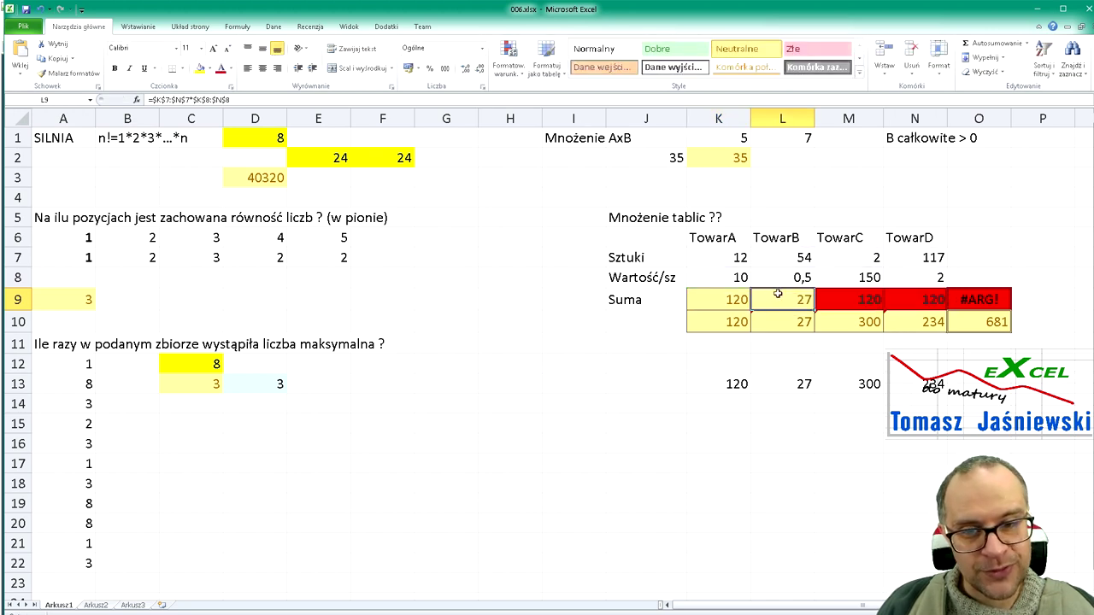
double_click(784, 299)
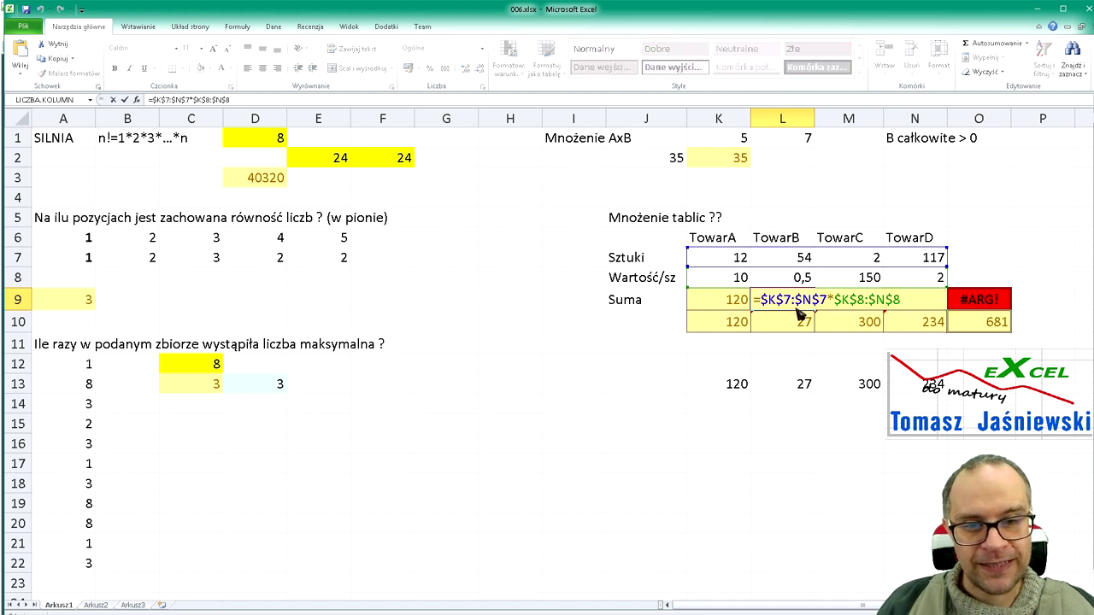
key("ctrl+shift+Return")
left_click(724, 254)
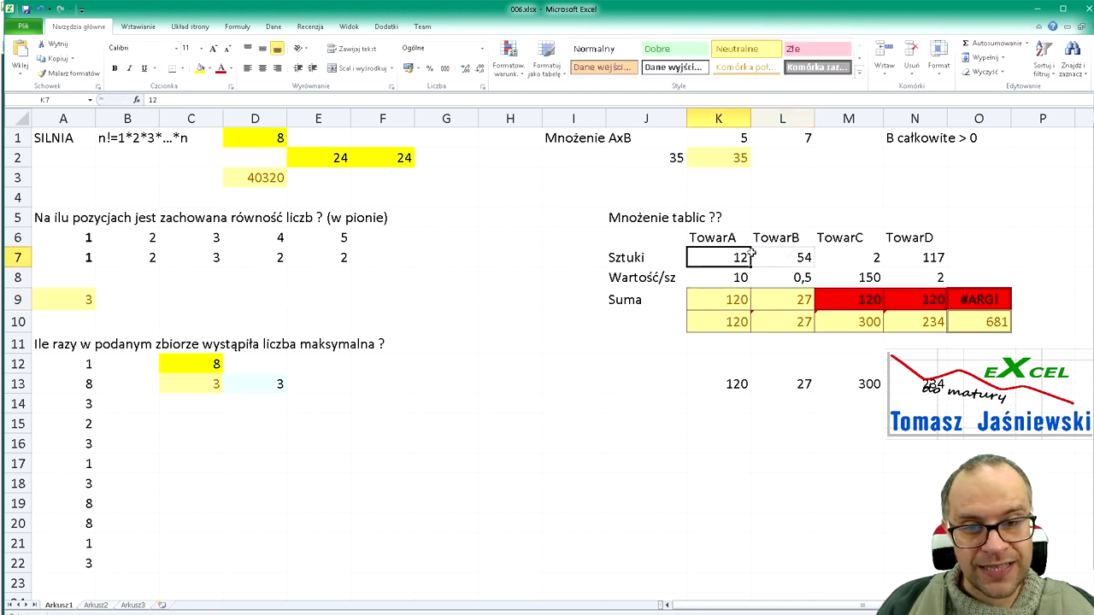
key("ctrl+shift+Right")
left_click(779, 257)
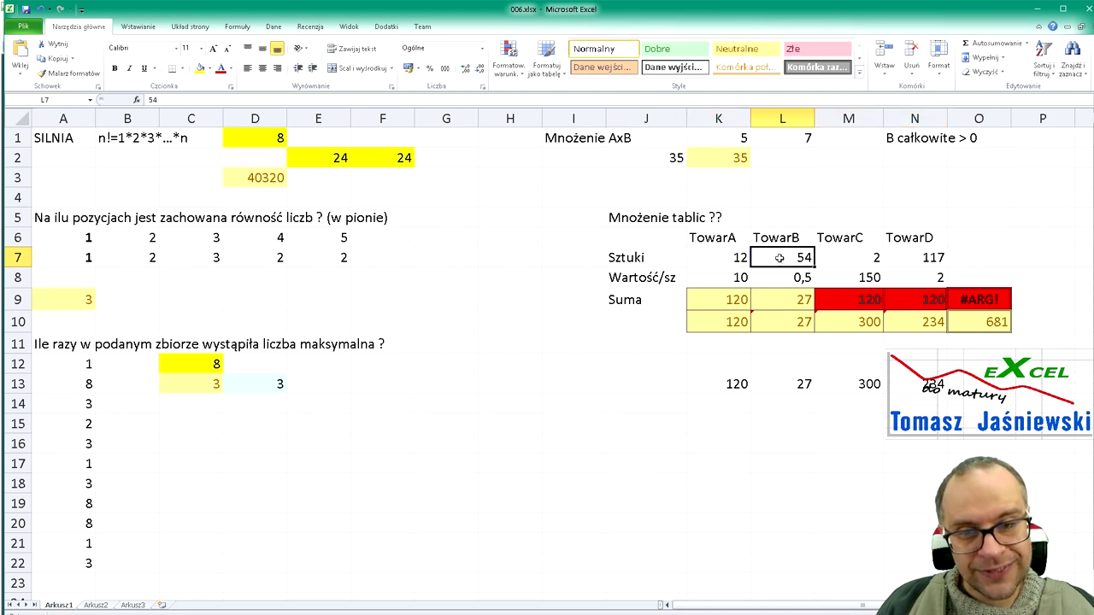
left_click(781, 275)
left_click(791, 299)
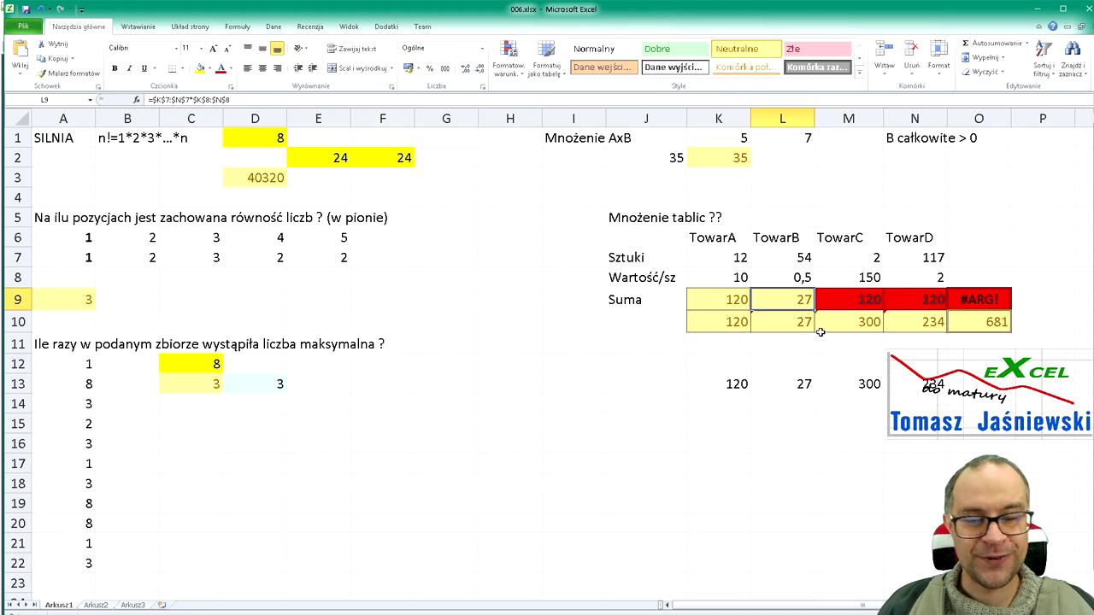
key("Left")
key("F2")
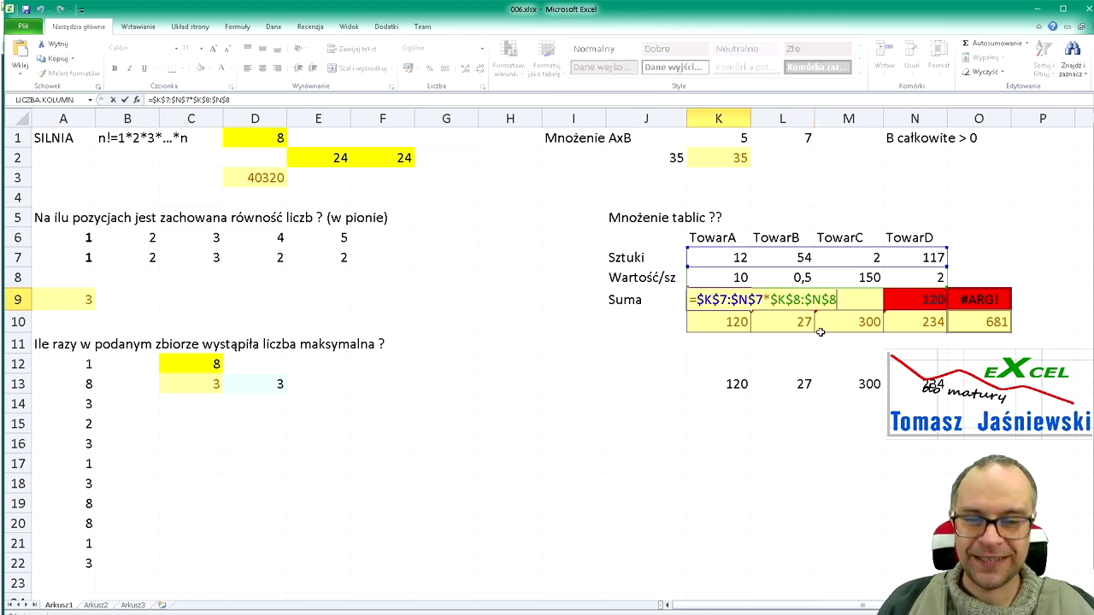
key("Tab")
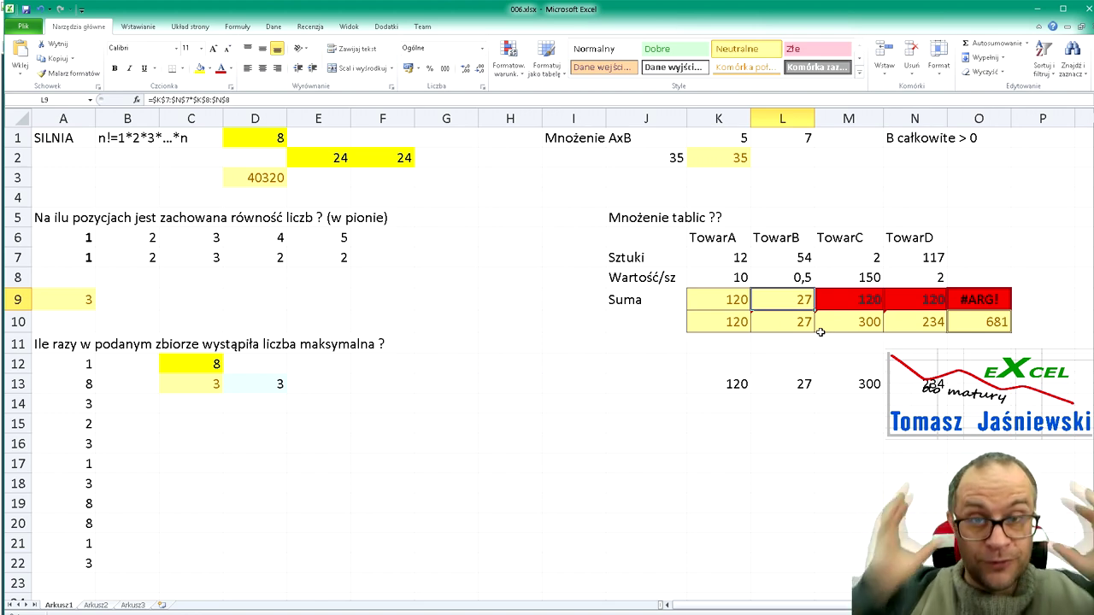
left_click_drag(726, 384, 899, 384)
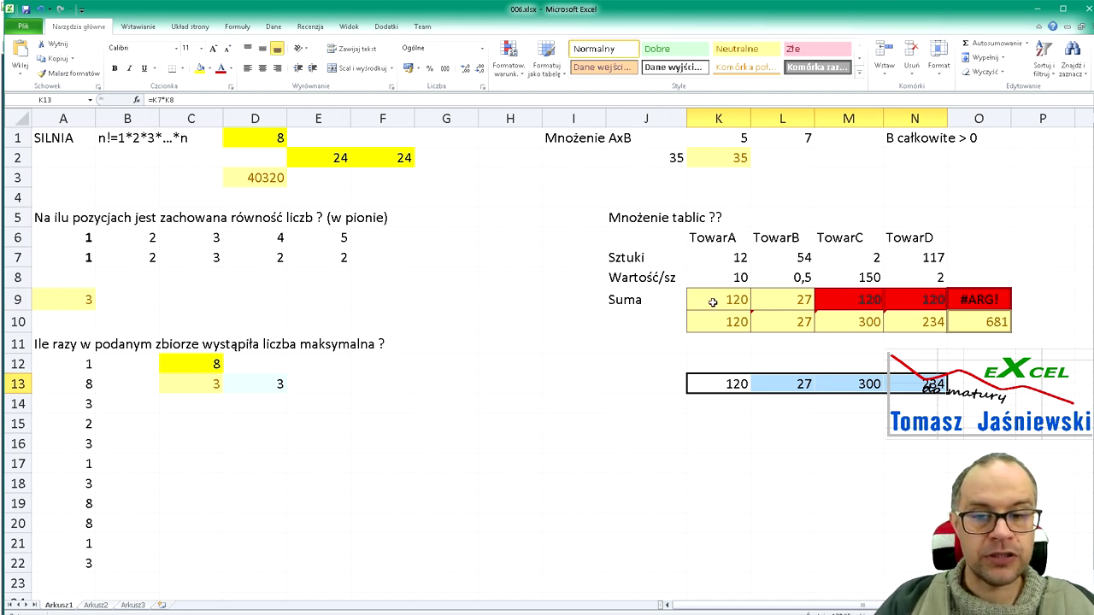
left_click(712, 302)
key("F2")
key("Escape")
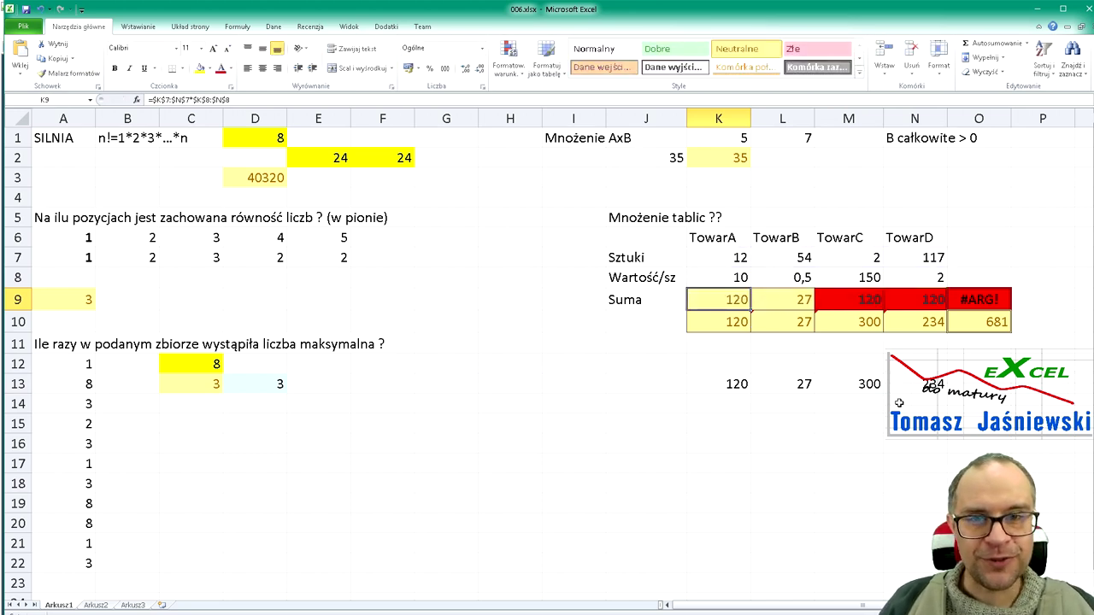
left_click(850, 300)
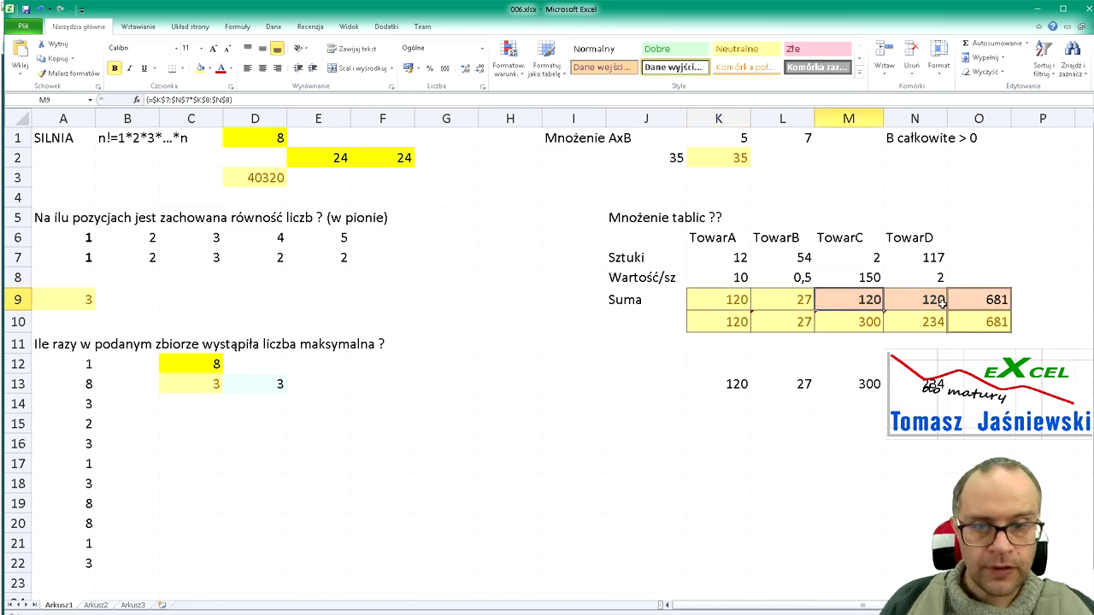
Re-enter the row-9 product formula as an array formula across M9:O9 and inspect N9's formula
key("F2")
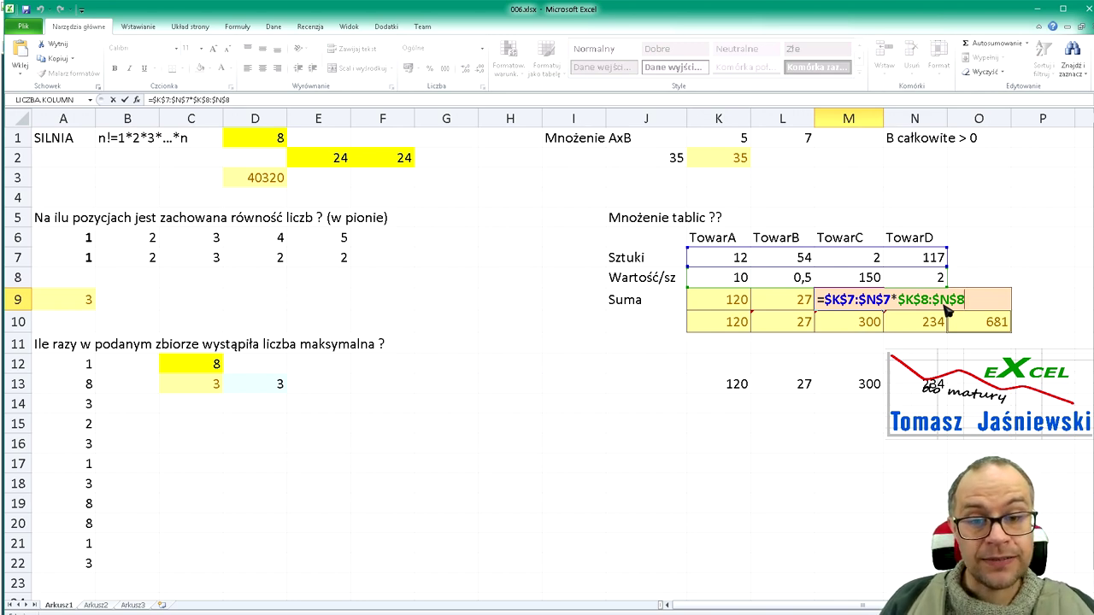
key("ctrl+shift+Return")
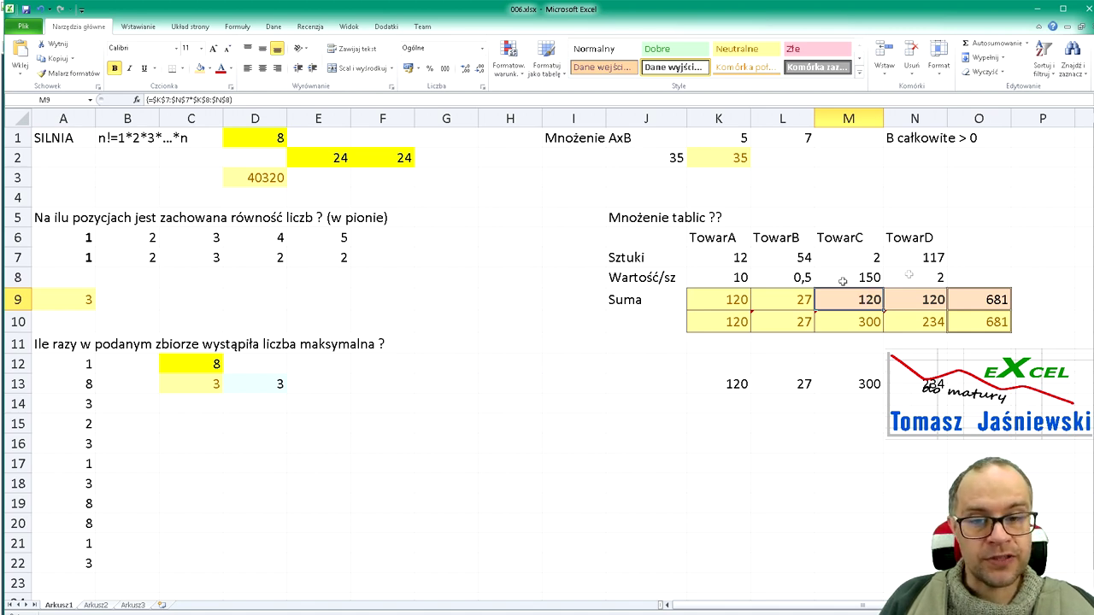
key("Right")
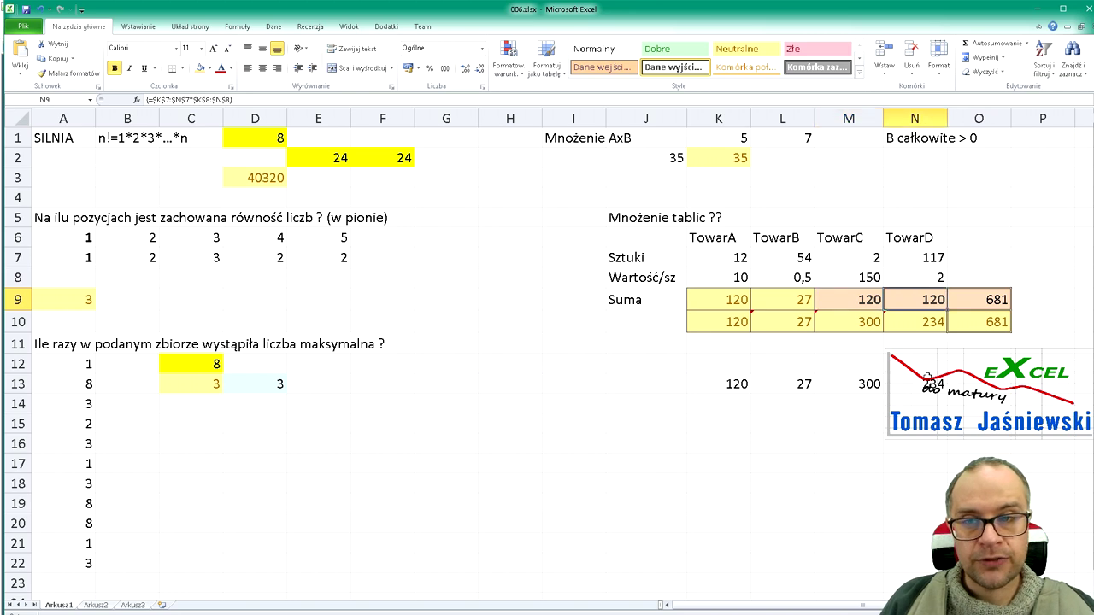
key("F2")
key("Escape")
key("Left")
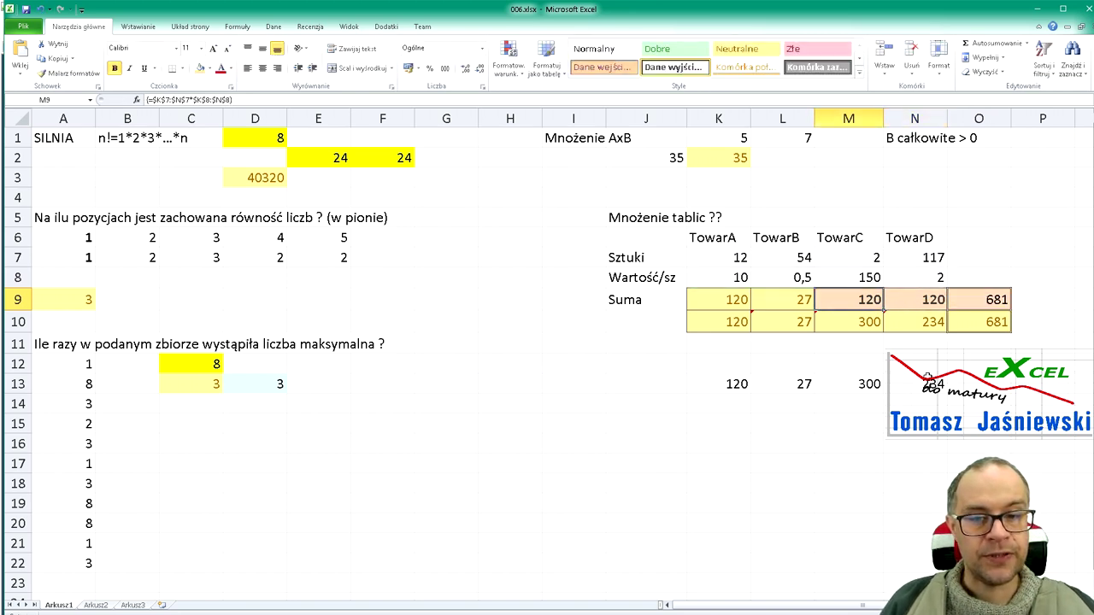
Compare the M9 and N9 totals, then re-enter O9's SUMA formula as an array formula
key("Right")
key("Left")
key("Right")
key("Left")
key("Right")
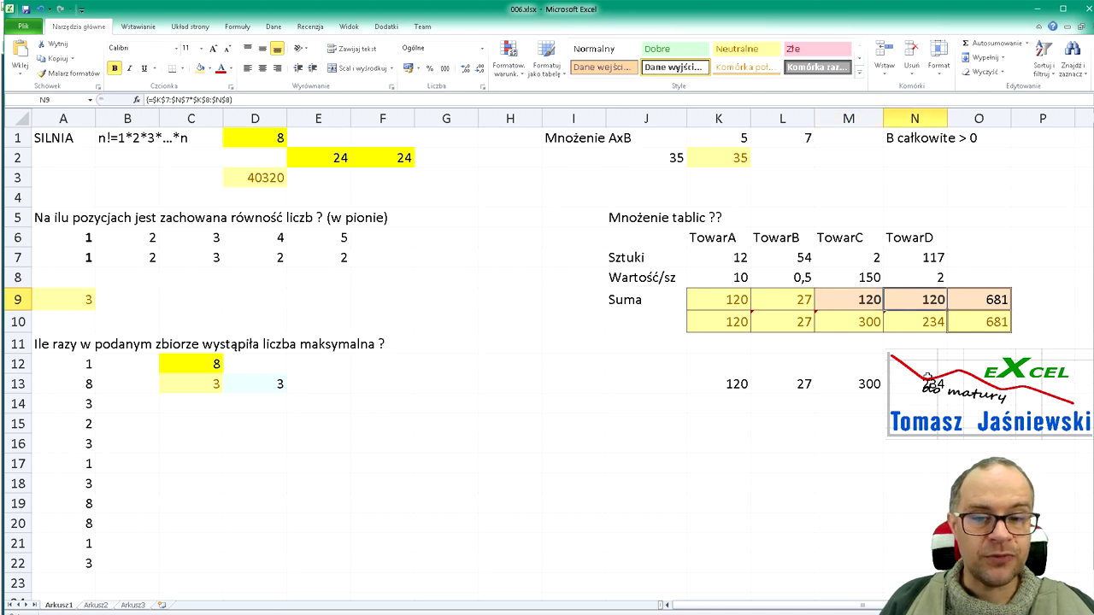
key("Left")
key("Right")
key("Left")
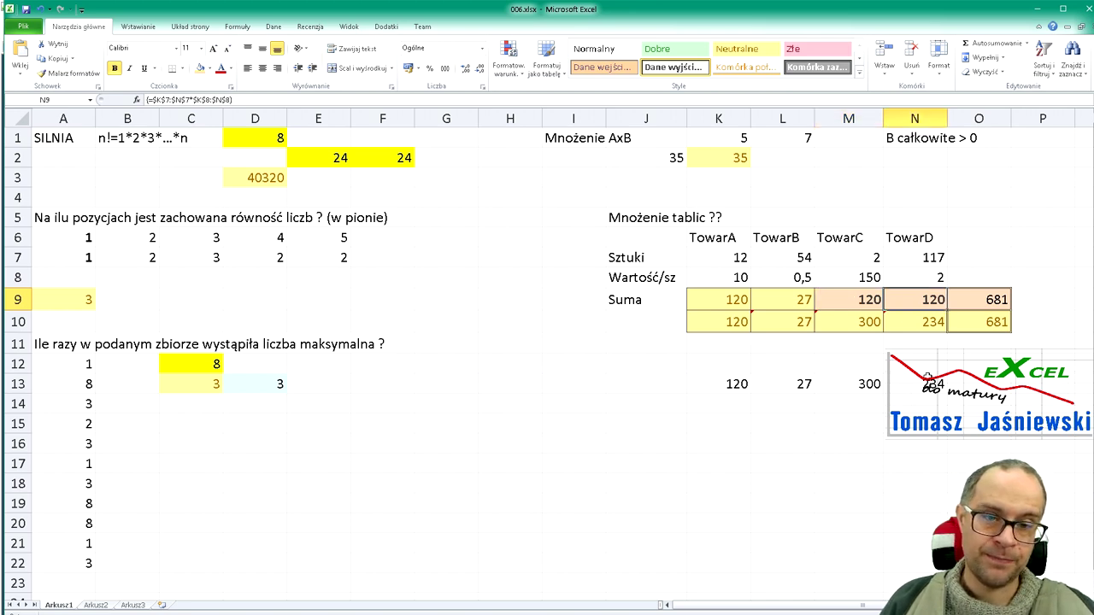
key("Right")
key("Right")
key("F2")
key("ctrl+shift+Return")
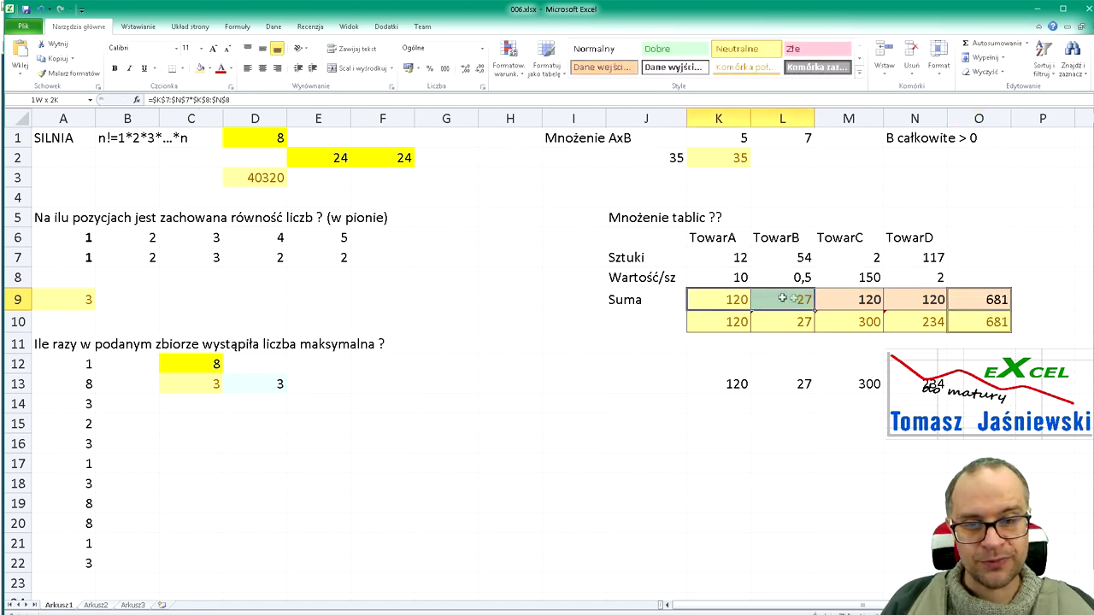
Review the K9:N9 product totals and open O9's SUMA formula for editing
left_click_drag(712, 299, 917, 298)
left_click(917, 310)
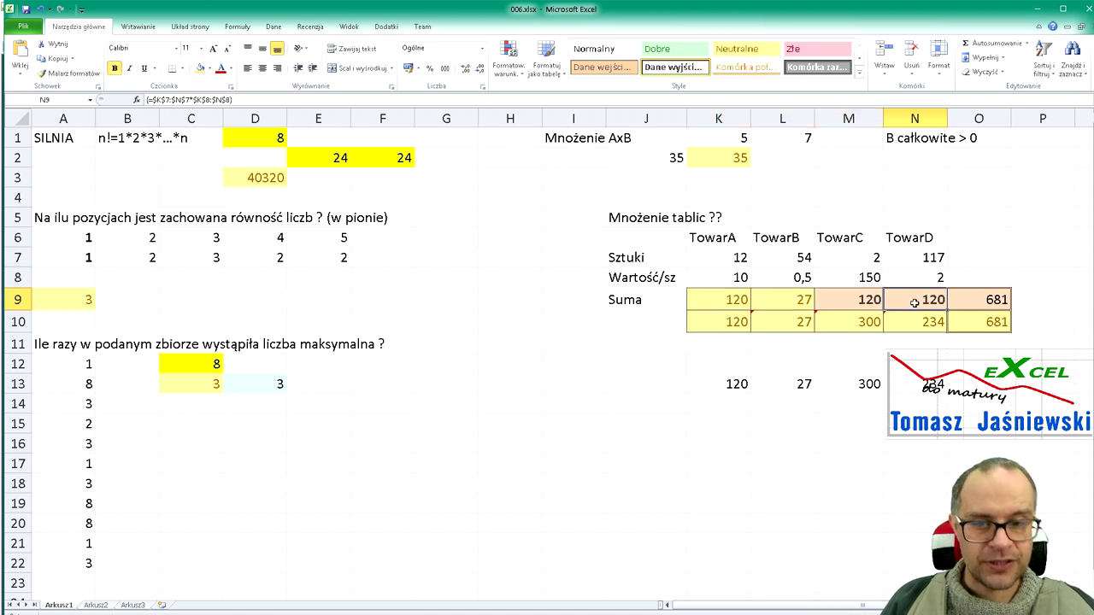
left_click(865, 299)
left_click(928, 302)
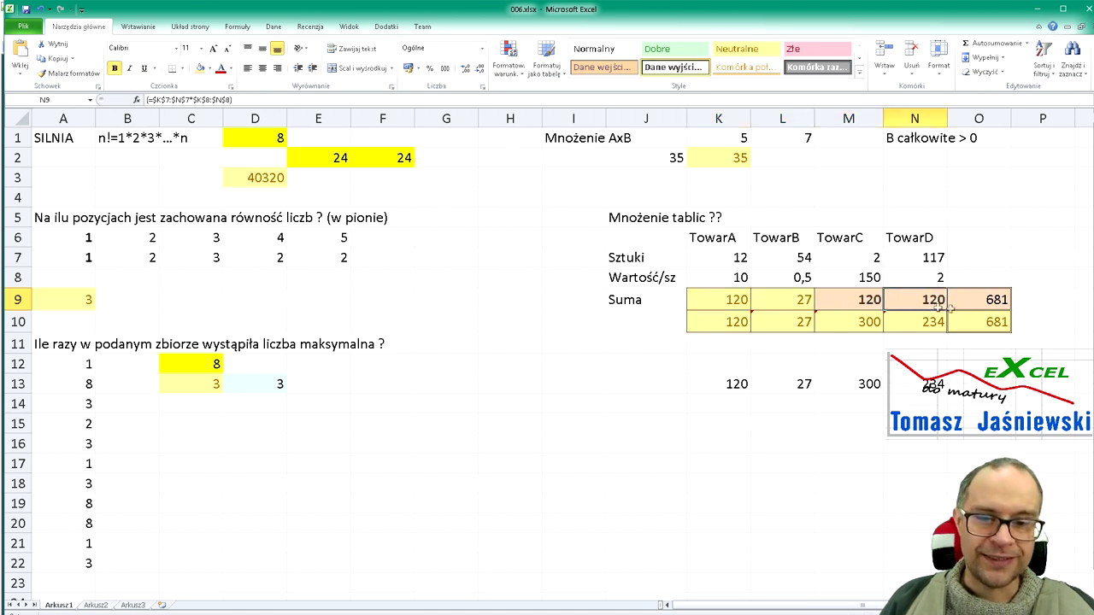
left_click(980, 301)
key("F2")
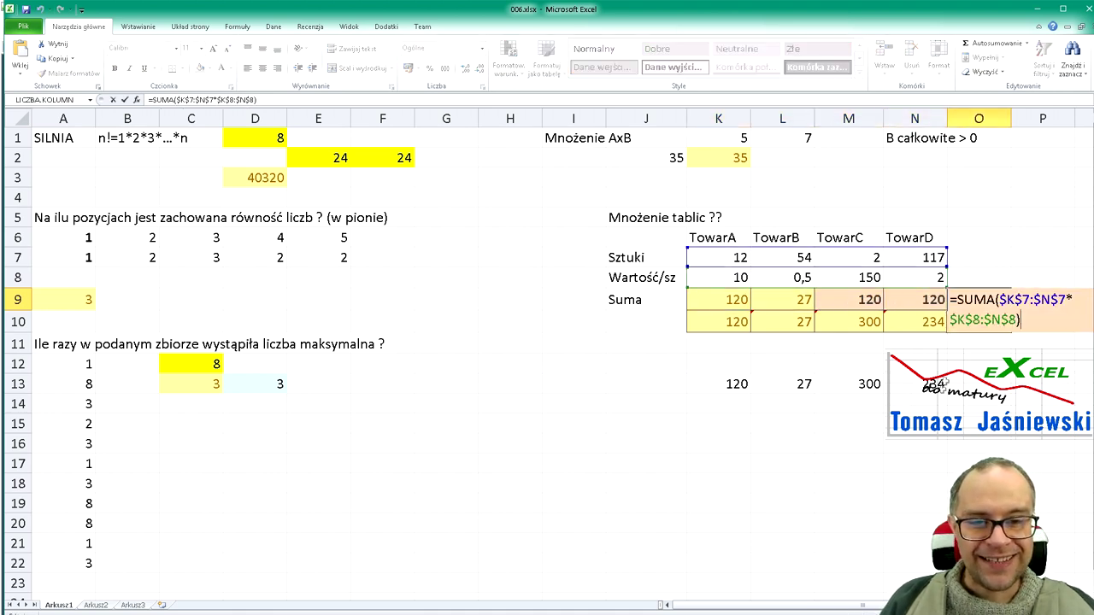
key("ctrl+shift+Return")
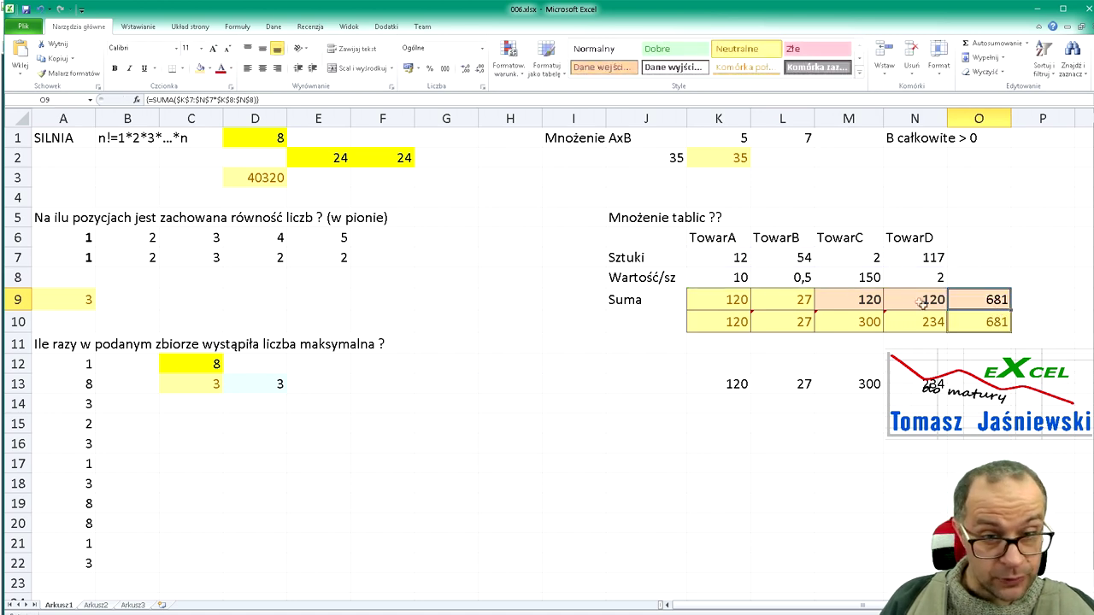
left_click_drag(729, 256, 938, 278)
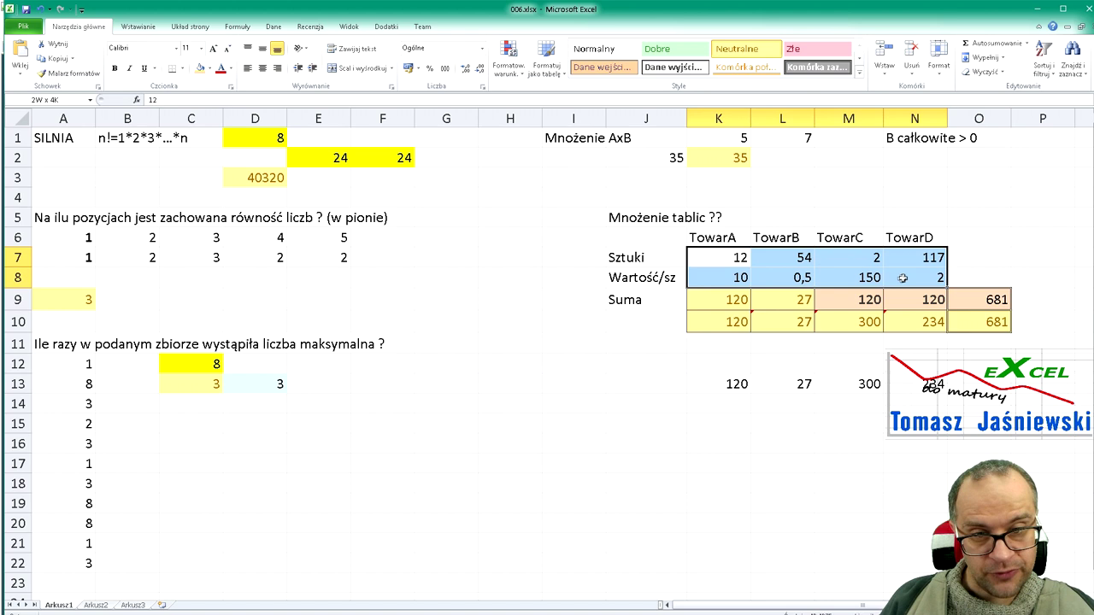
left_click_drag(853, 302, 907, 300)
left_click(977, 299)
key("F2")
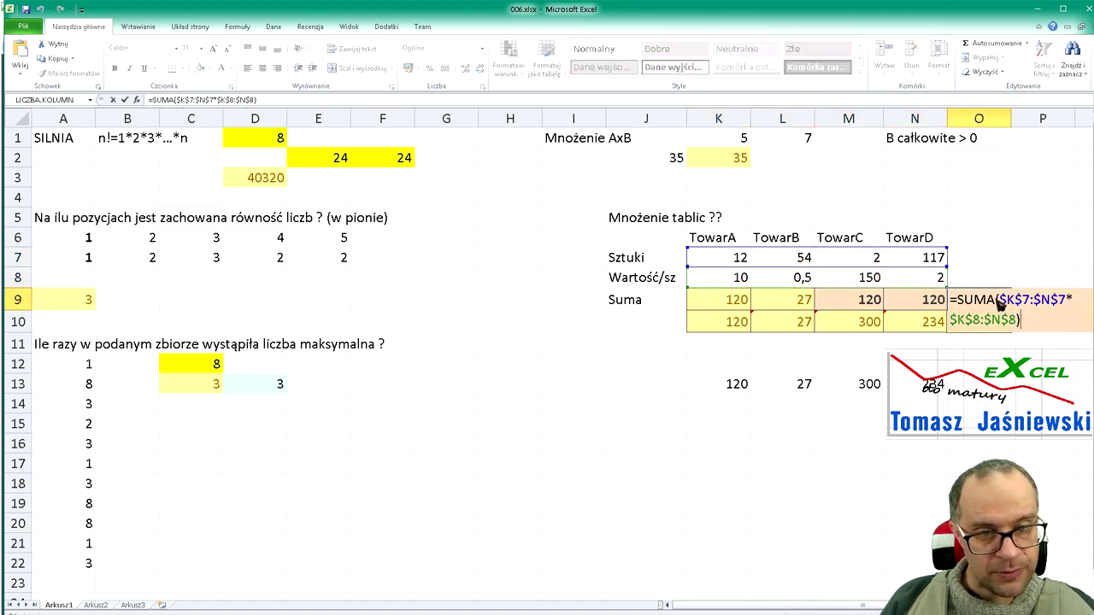
left_click_drag(997, 300, 1019, 319)
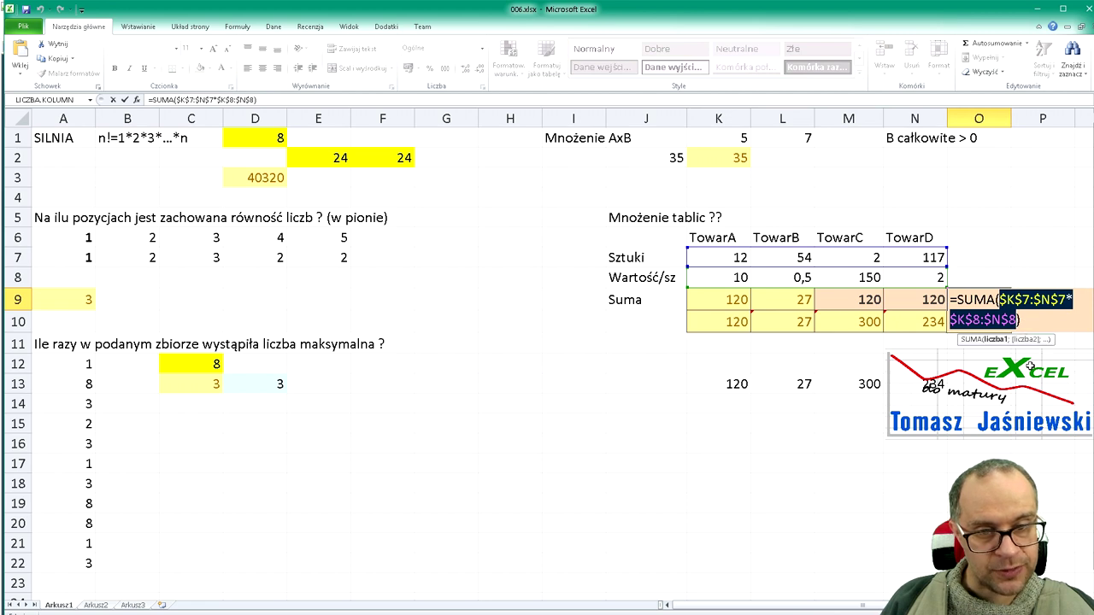
key("F9")
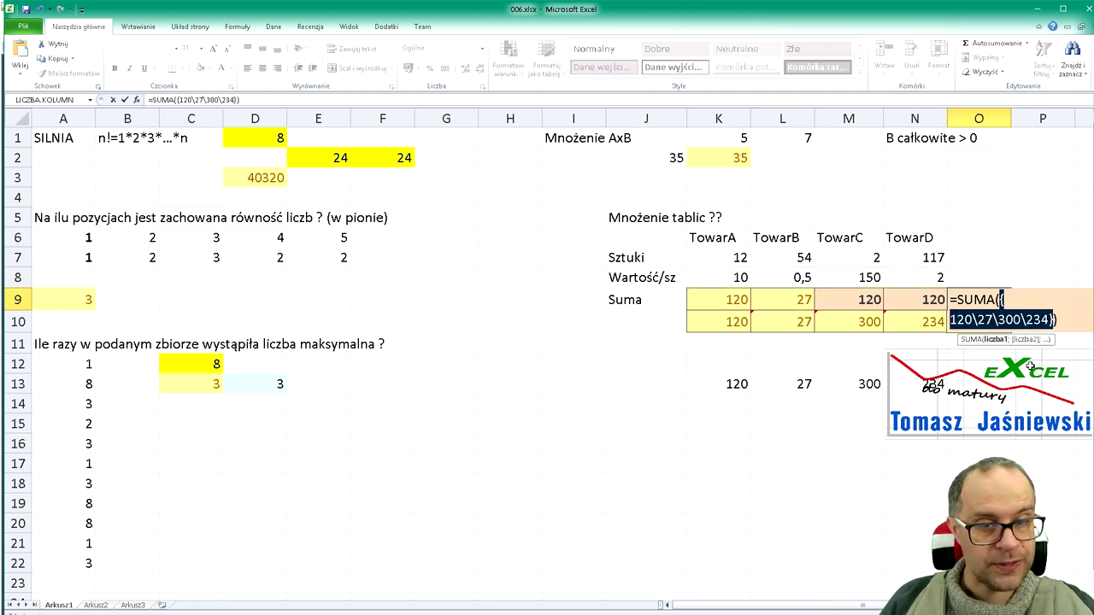
key("Escape")
double_click(961, 303)
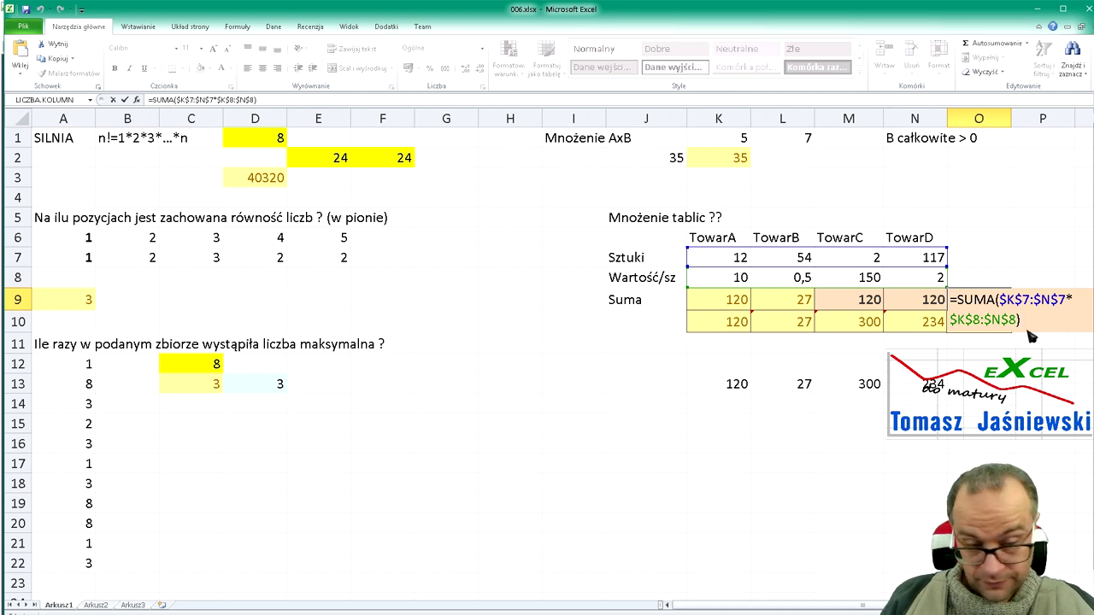
key("ctrl+shift+Return")
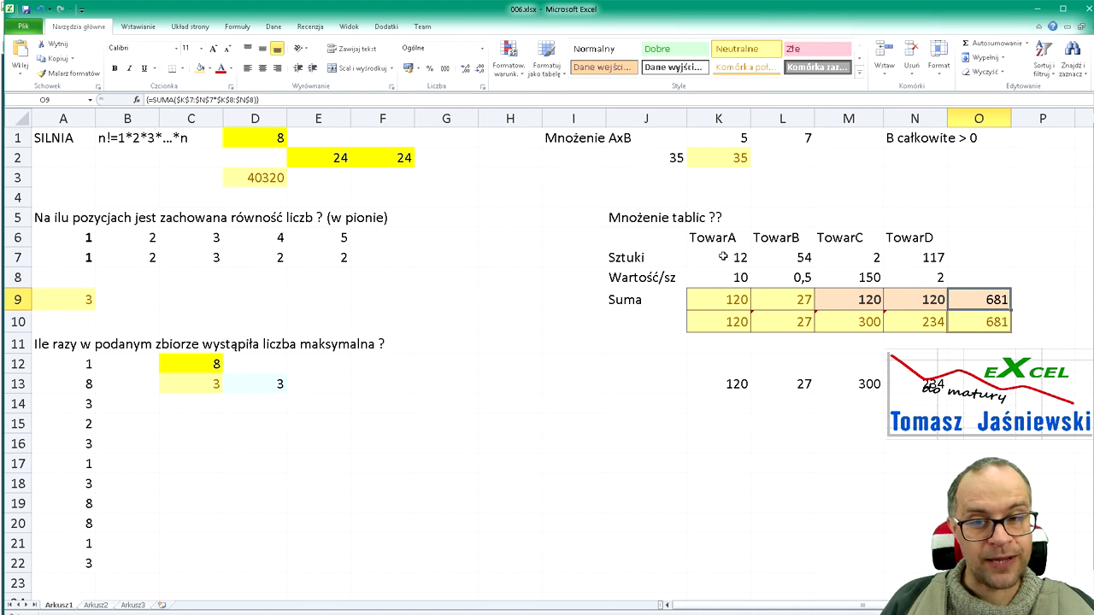
left_click_drag(722, 256, 714, 278)
left_click_drag(794, 256, 791, 278)
mouse_move(864, 256)
left_mouse_down()
mouse_move(872, 277)
mouse_move(911, 280)
left_mouse_up()
left_click(984, 296)
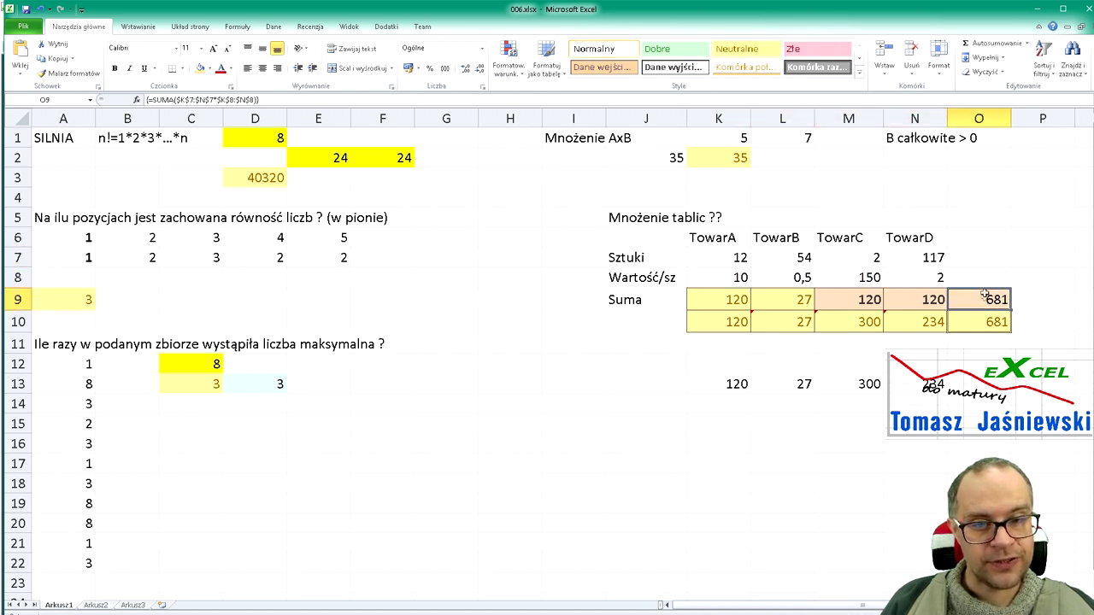
scroll(898, 399, "right", 3)
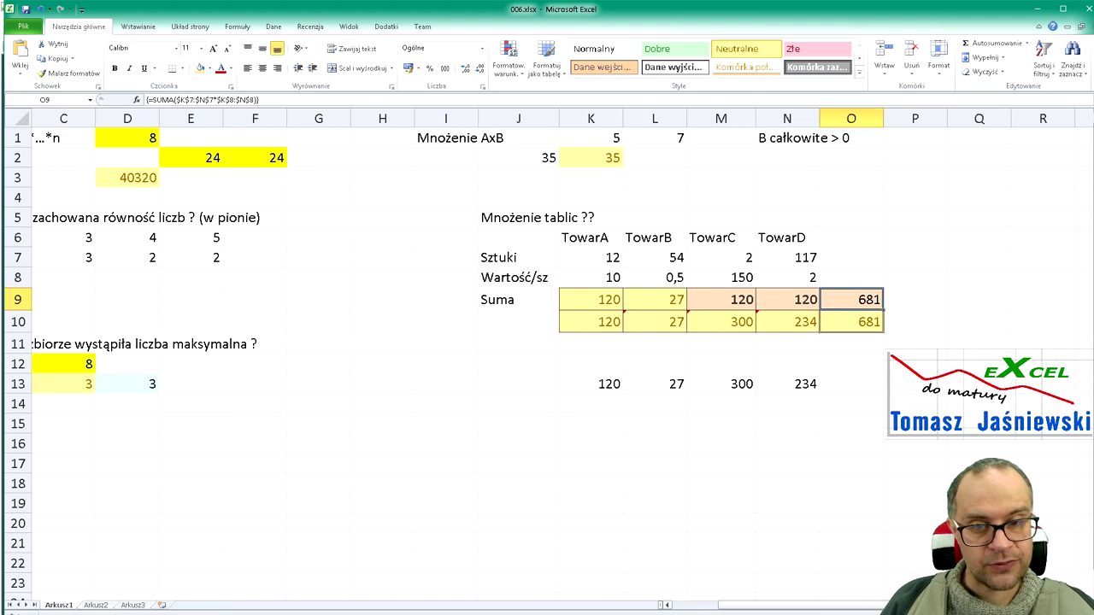
key("F2")
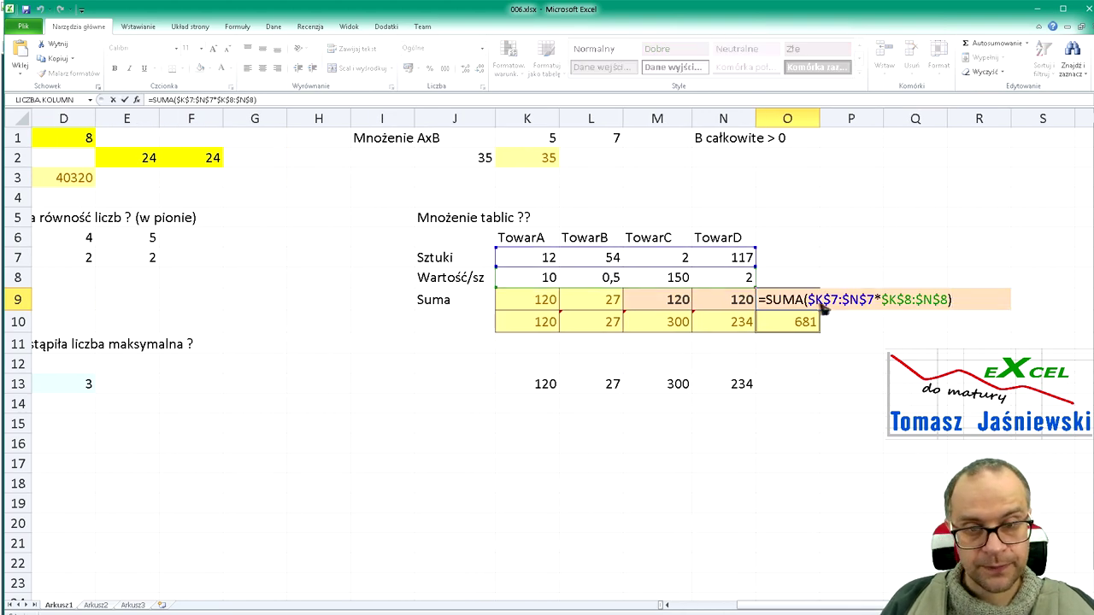
left_click_drag(807, 301, 952, 312)
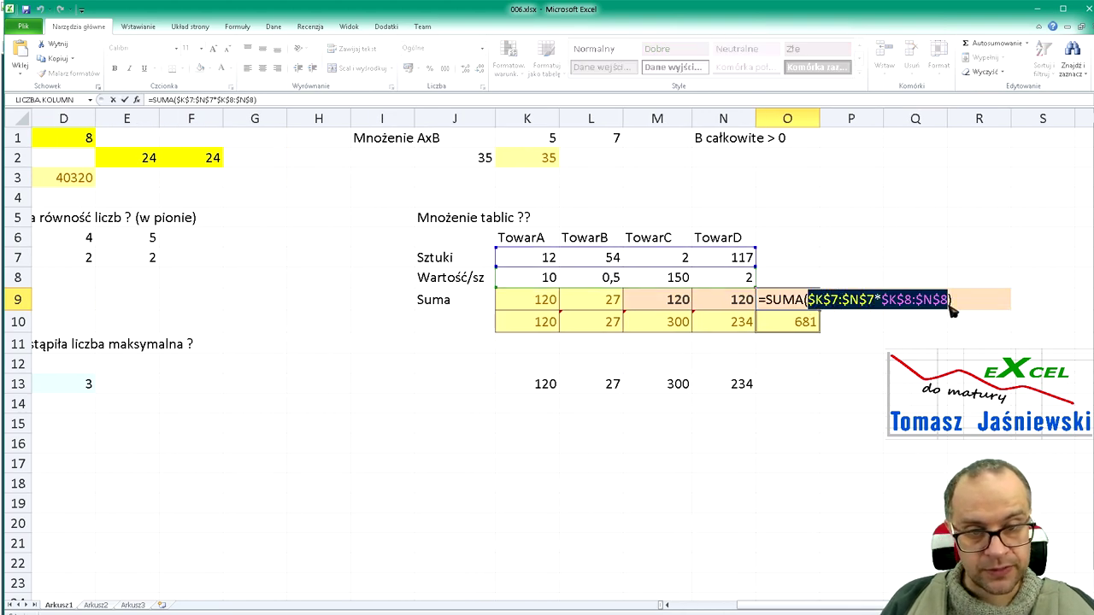
key("F9")
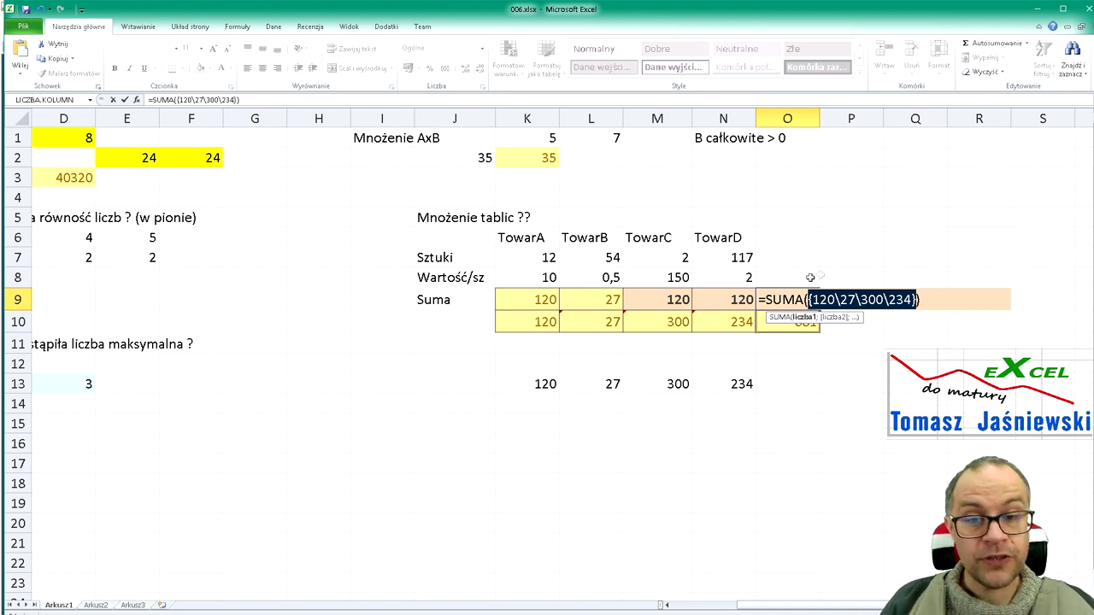
key("Escape")
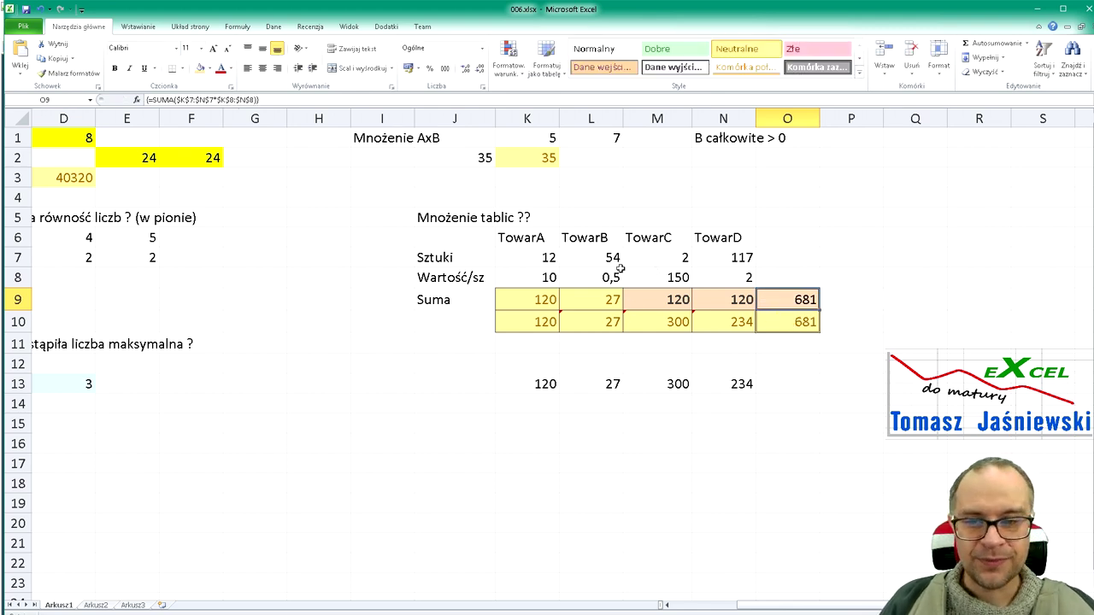
left_click_drag(533, 258, 712, 275)
left_click_drag(538, 299, 769, 299)
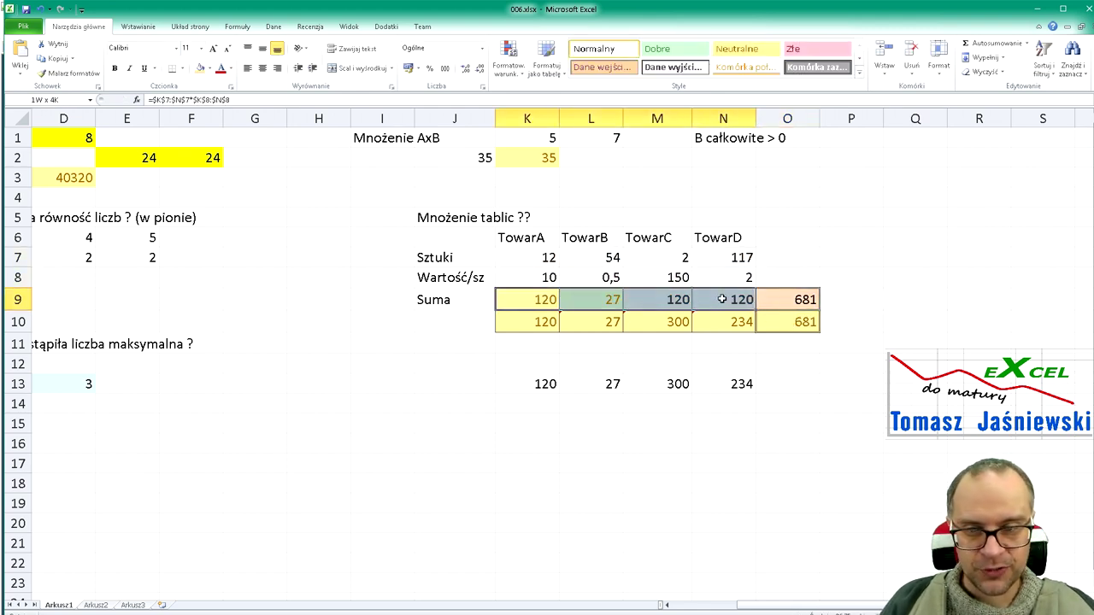
left_click(779, 300)
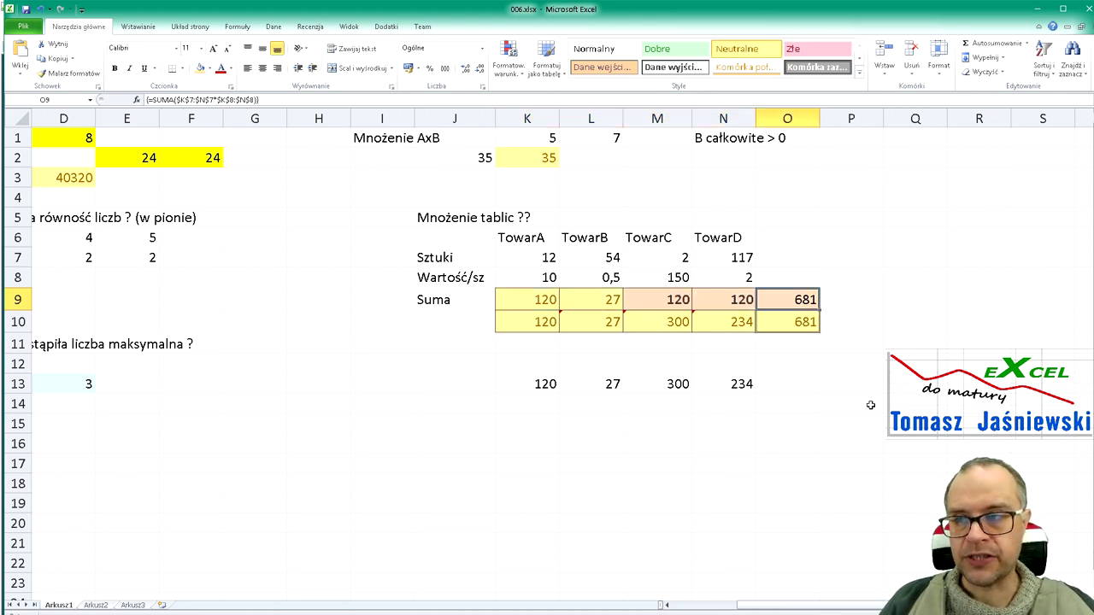
key("F2")
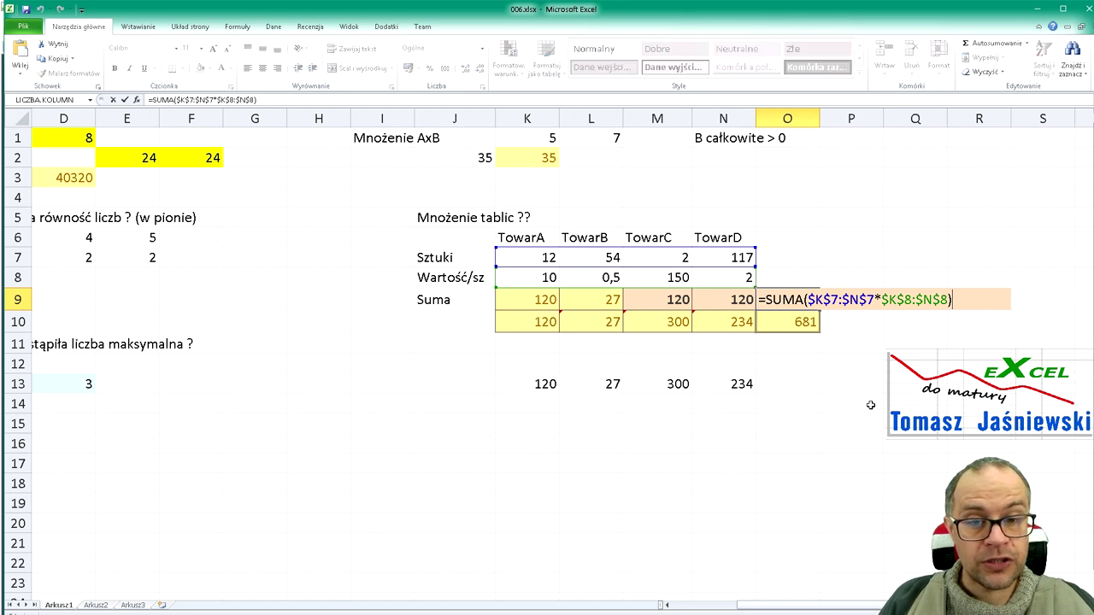
key("Return")
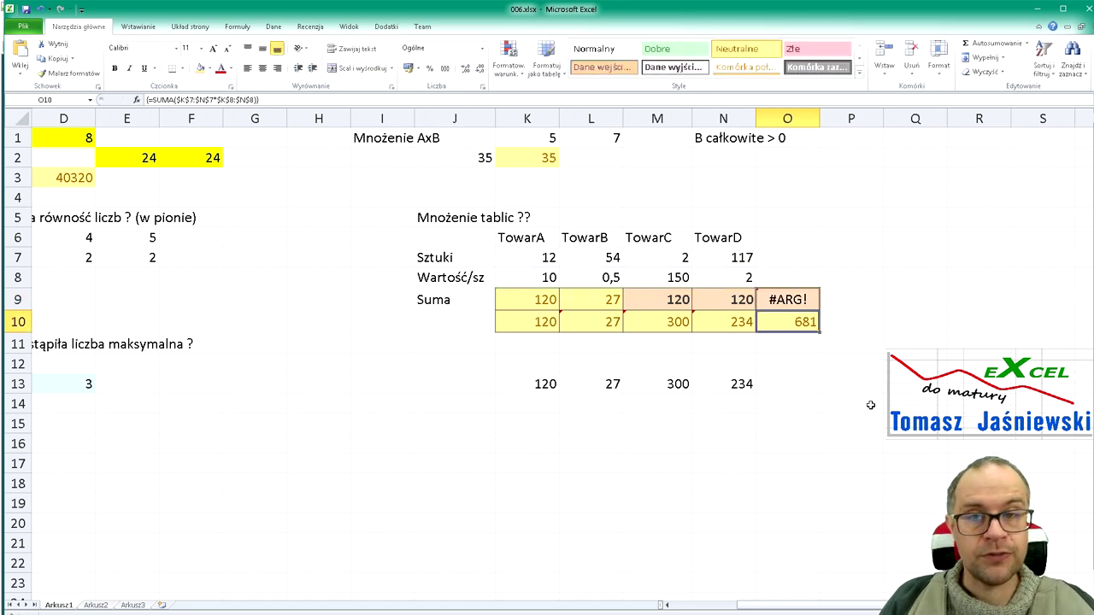
key("Up")
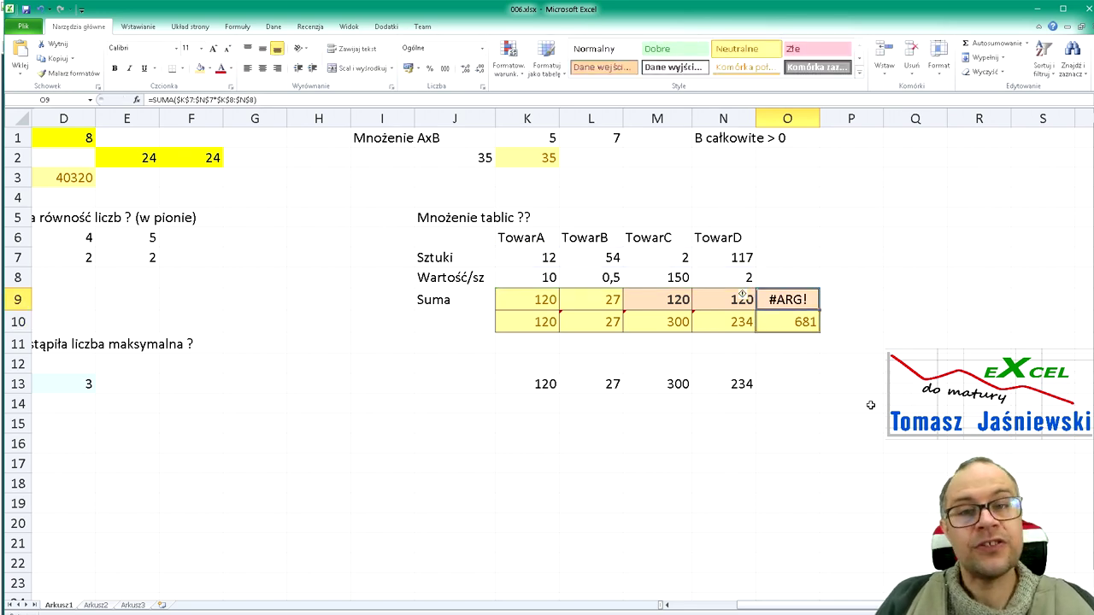
key("F2")
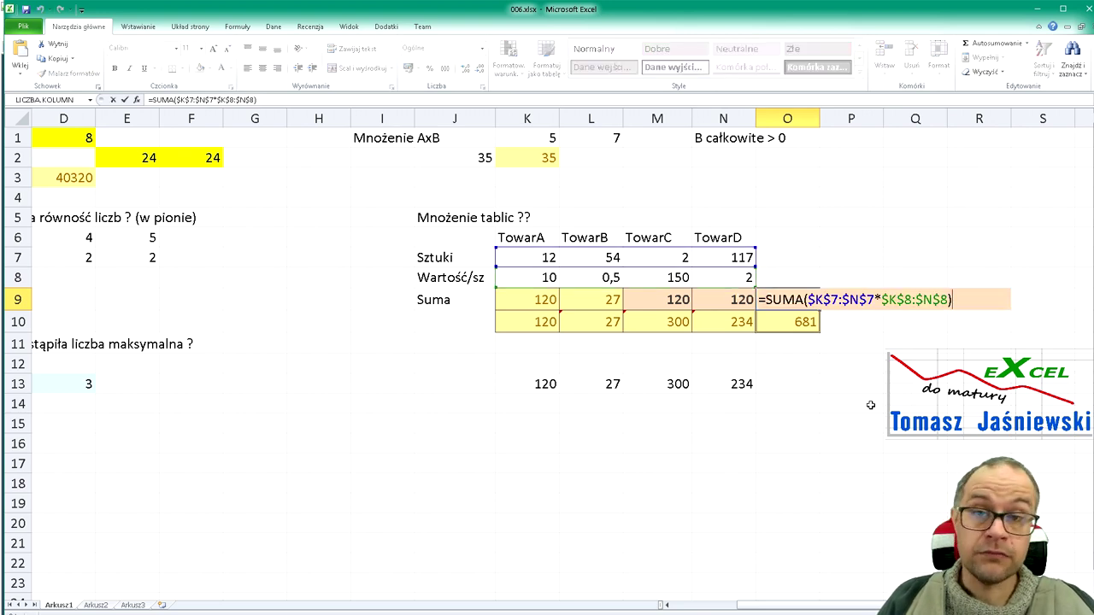
key("Return")
key("Up")
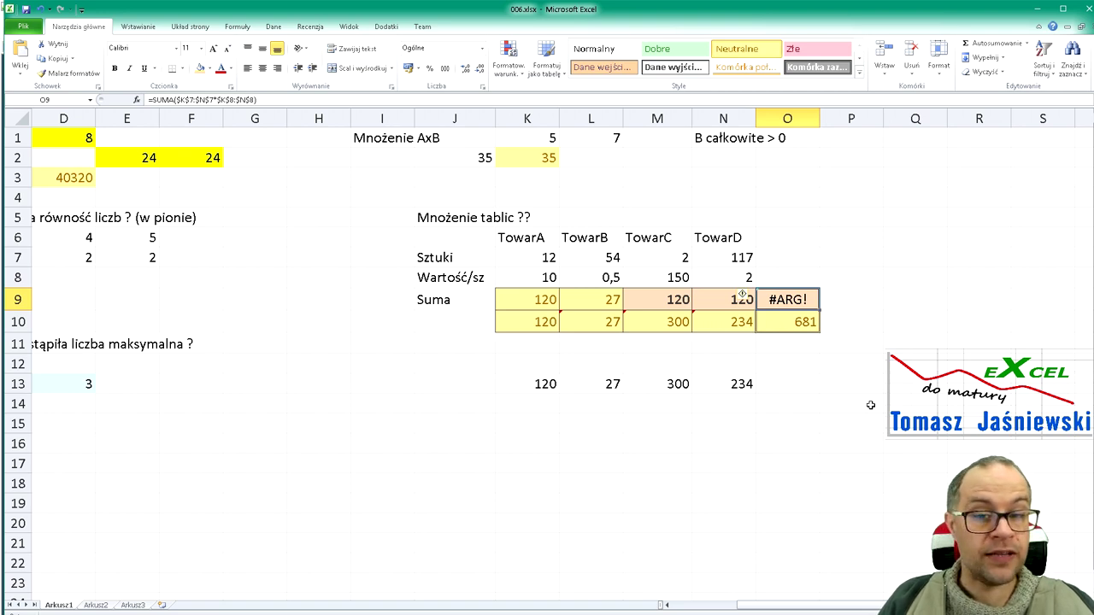
key("F2")
key("ctrl+shift+Return")
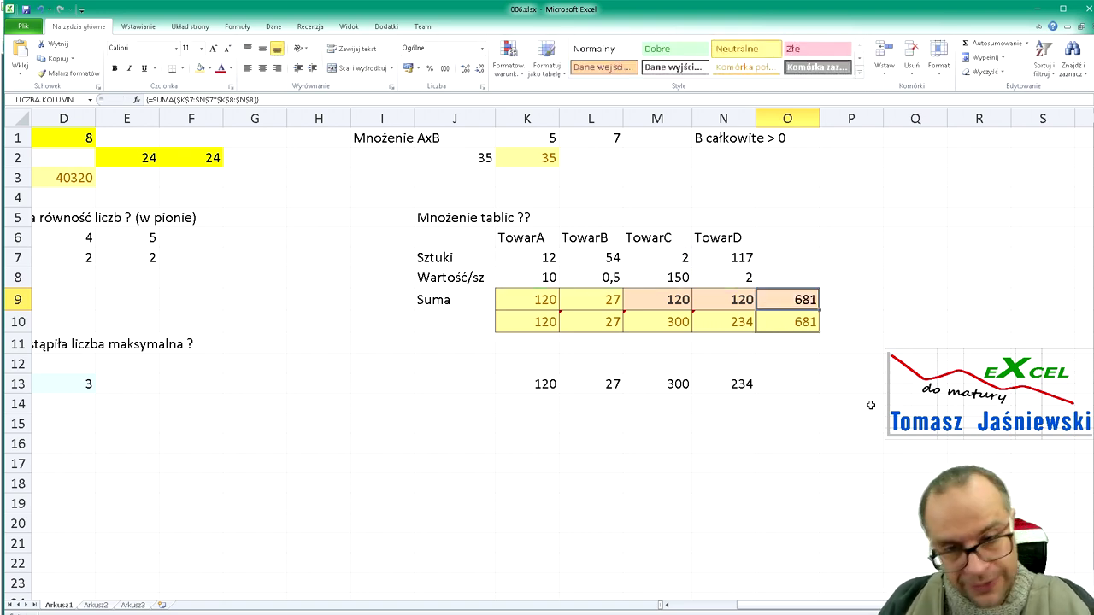
key("Down")
key("Left")
key("Left")
key("Left")
key("F2")
key("Escape")
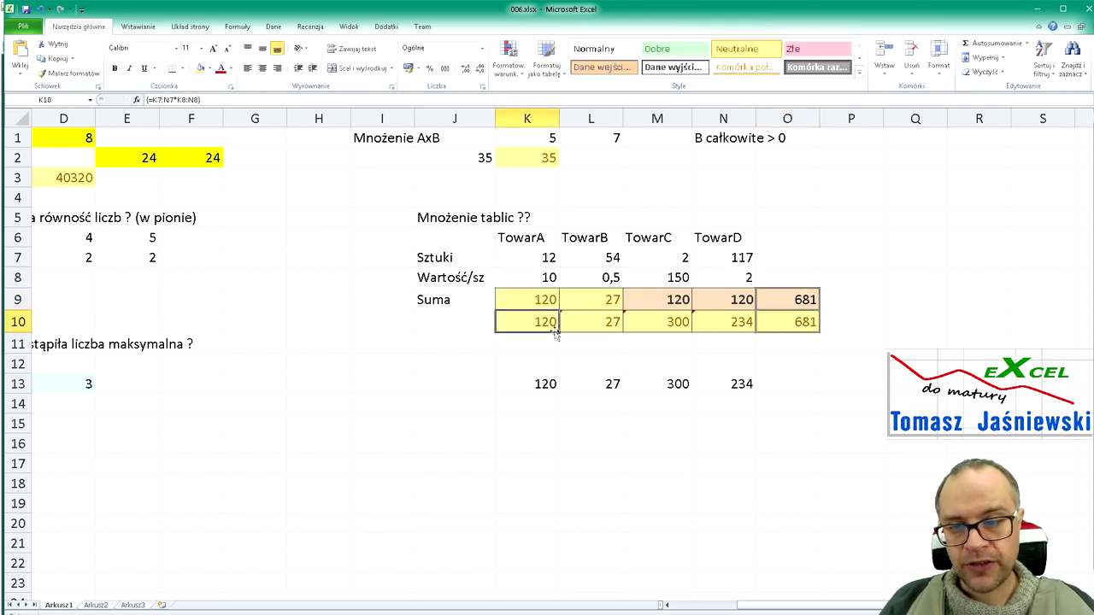
key("F2")
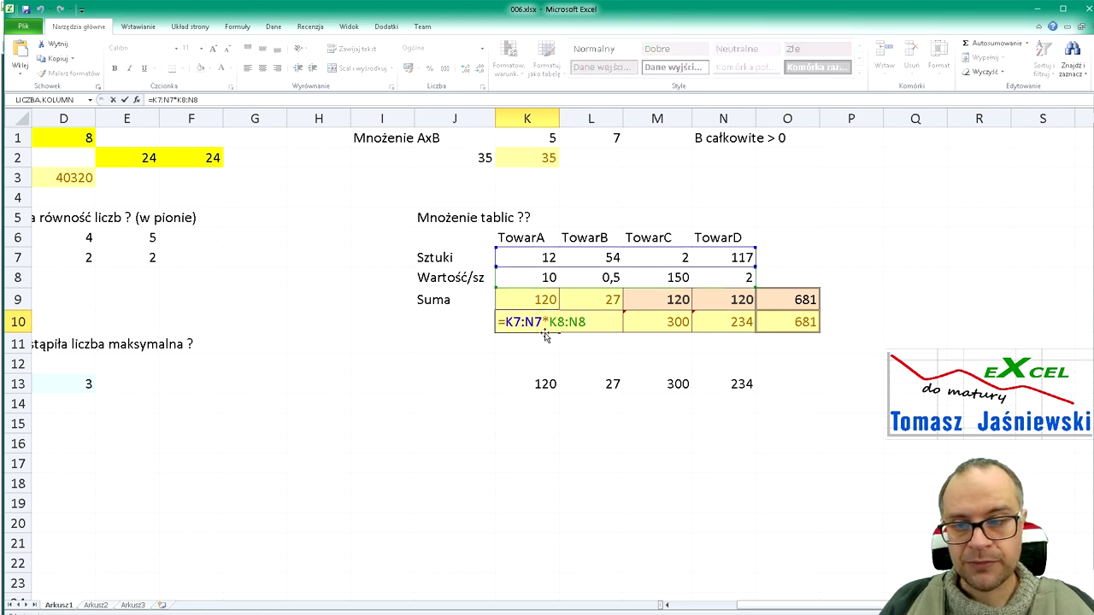
left_click(586, 329)
key("F2")
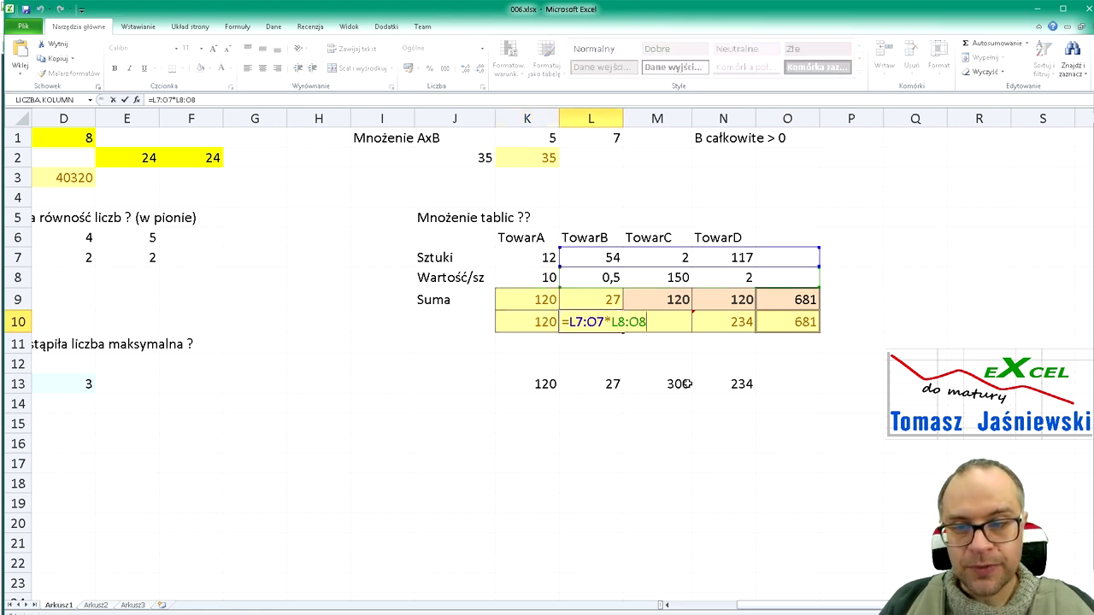
key("ctrl+shift+Return")
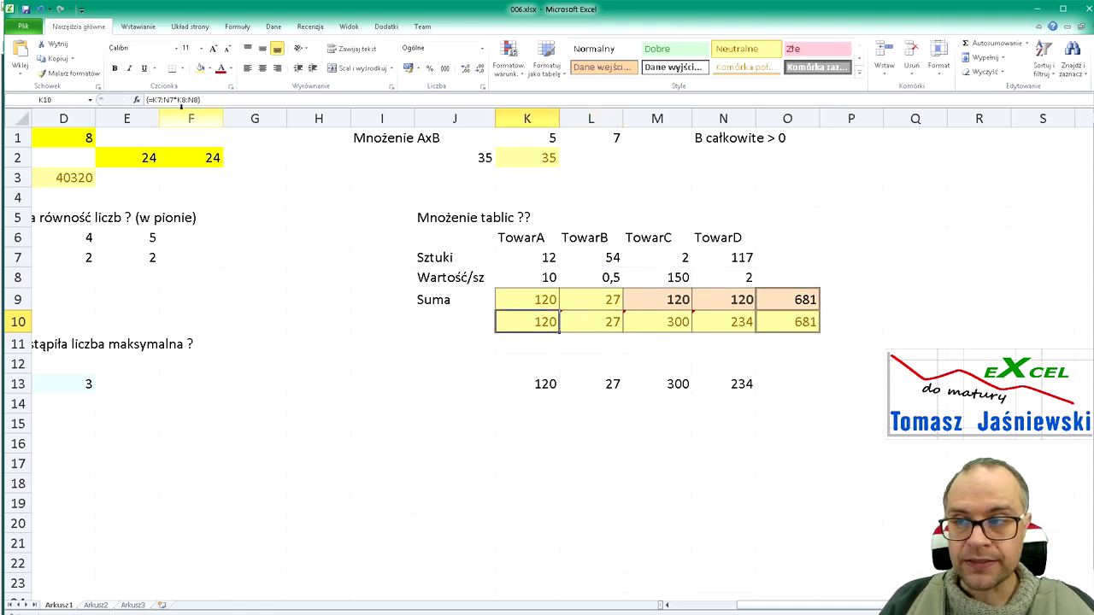
double_click(547, 319)
key("Escape")
key("Right")
key("F2")
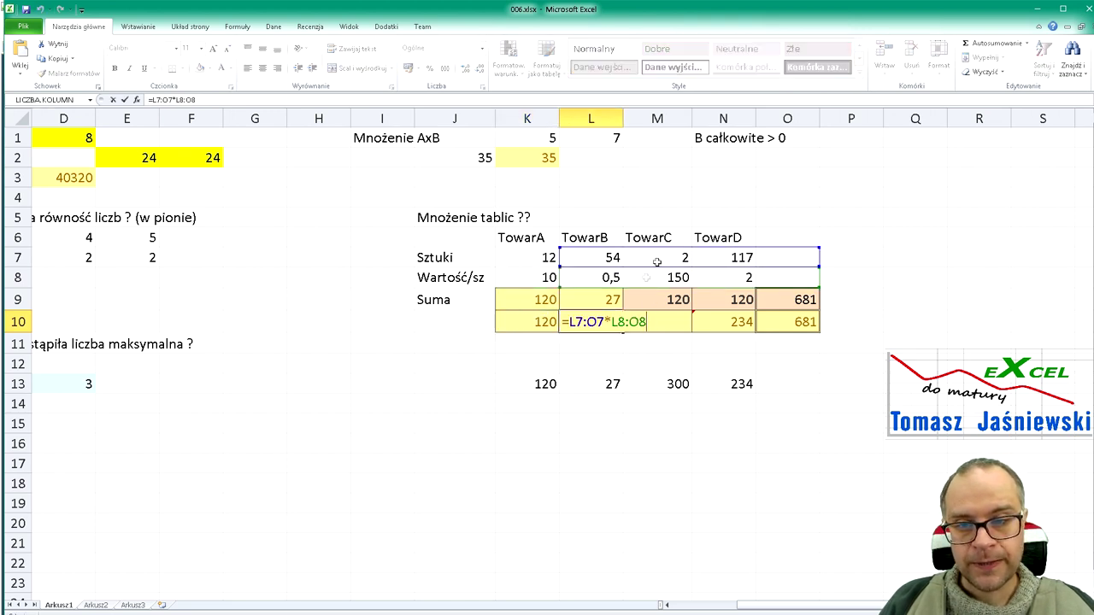
key("ctrl+shift+Return")
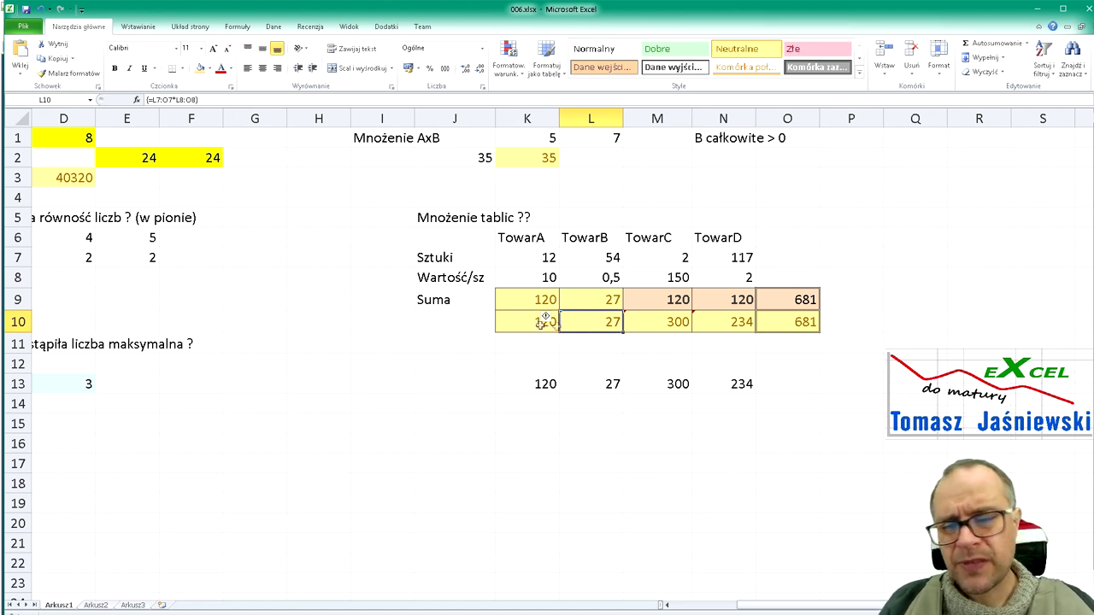
left_click_drag(529, 387, 704, 388)
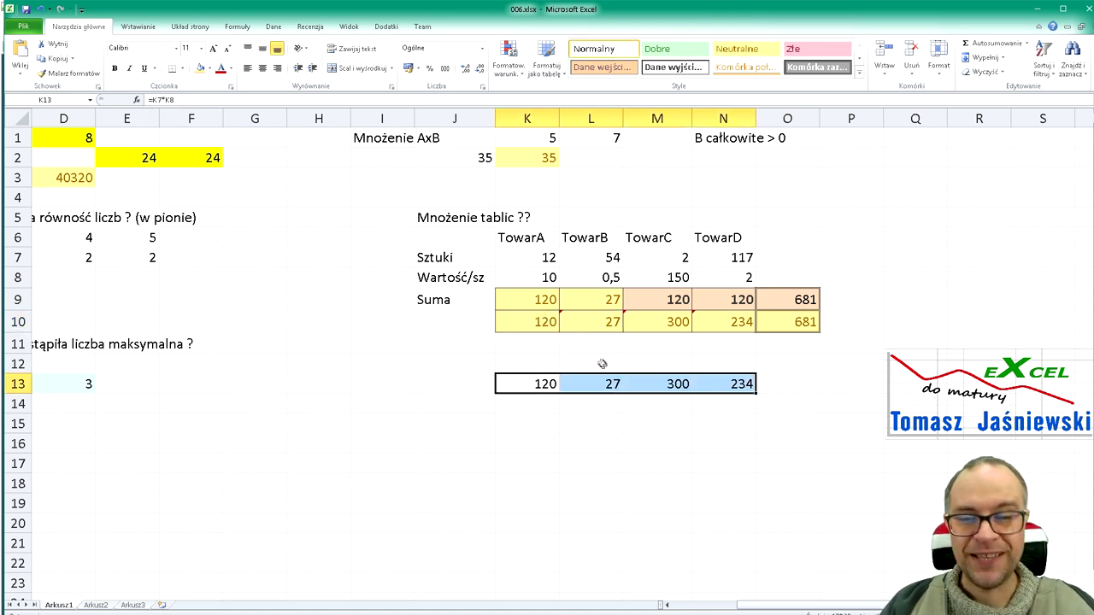
left_click(538, 304)
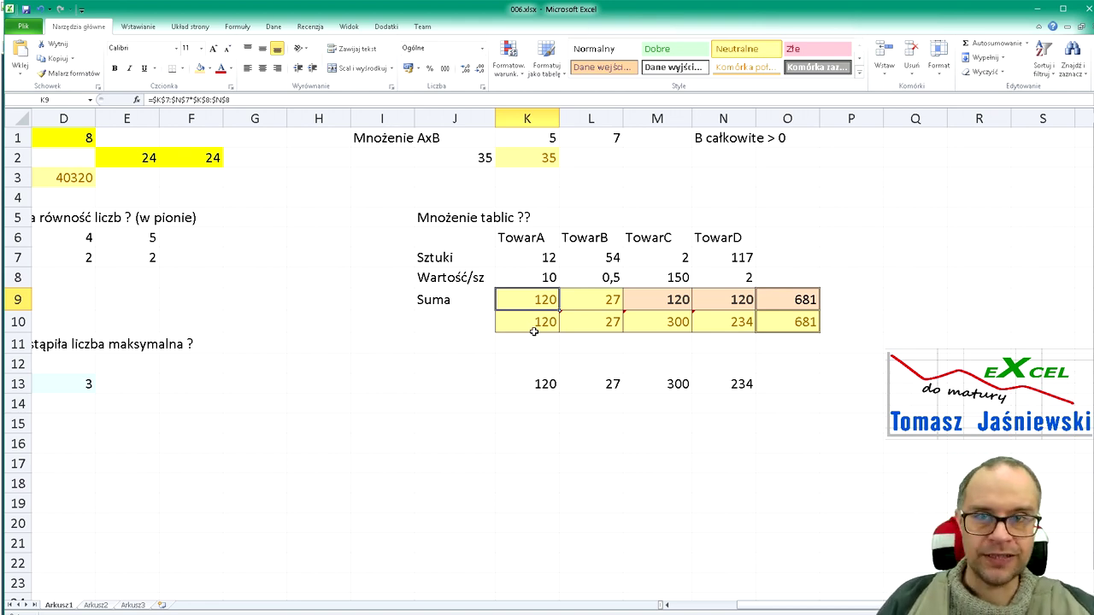
left_click(534, 329)
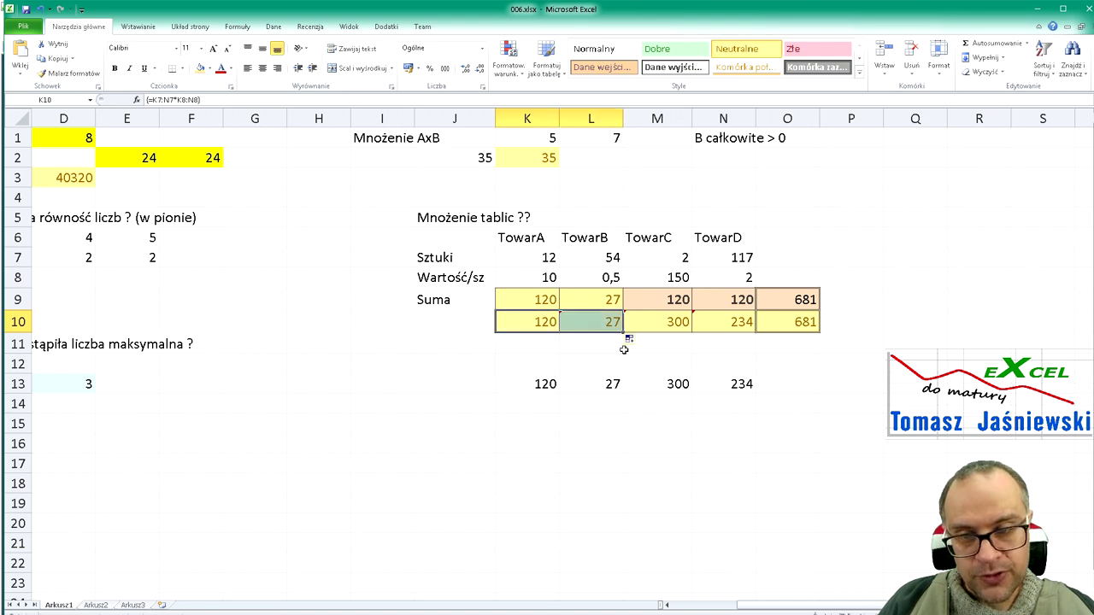
left_click(606, 318)
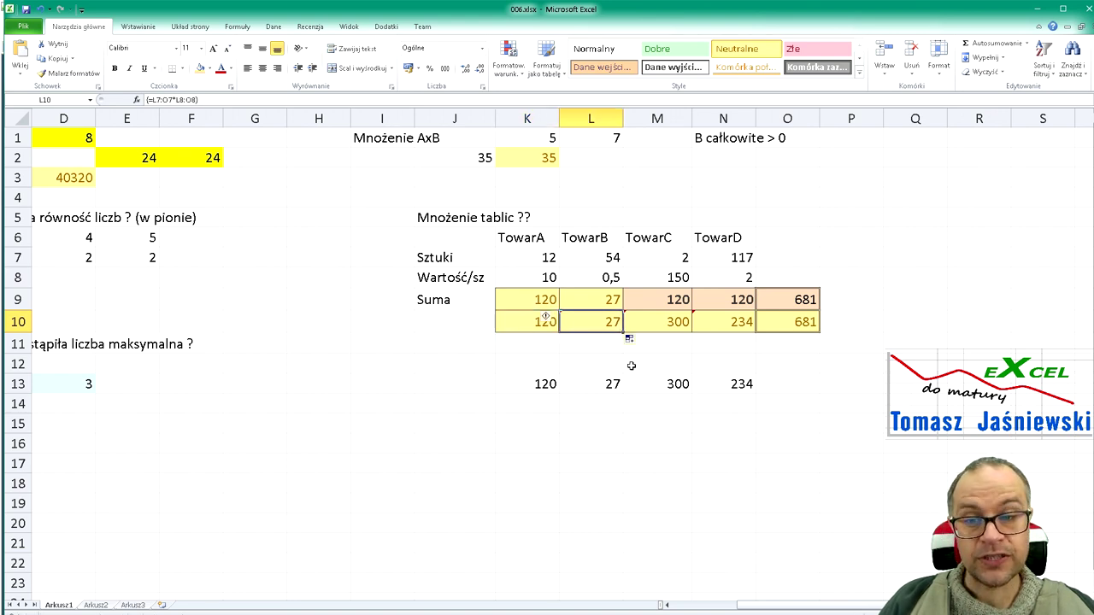
double_click(598, 330)
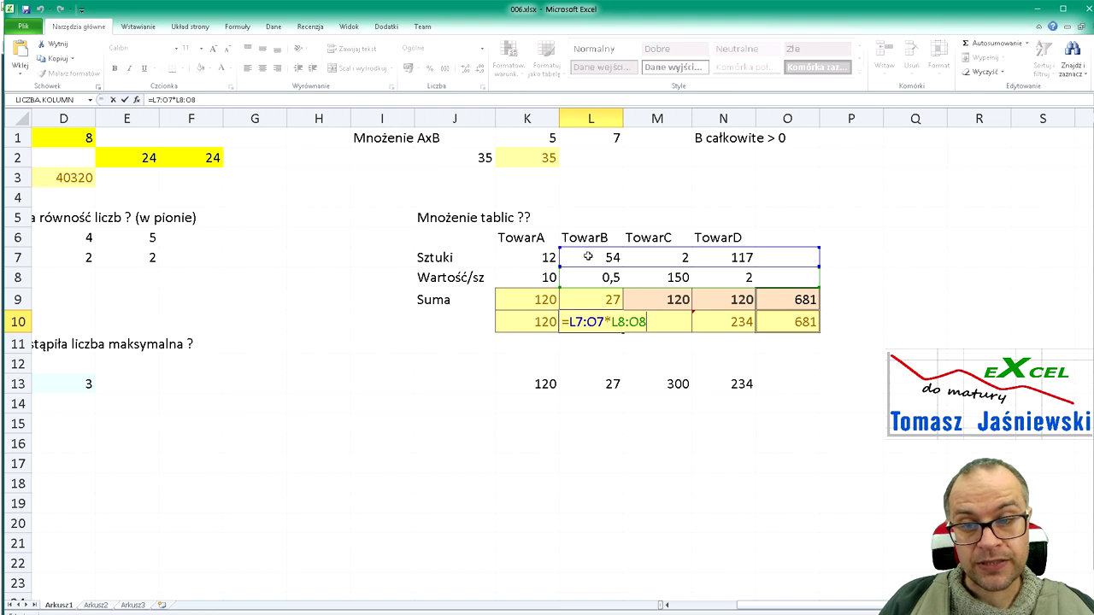
key("Escape")
left_click(660, 321)
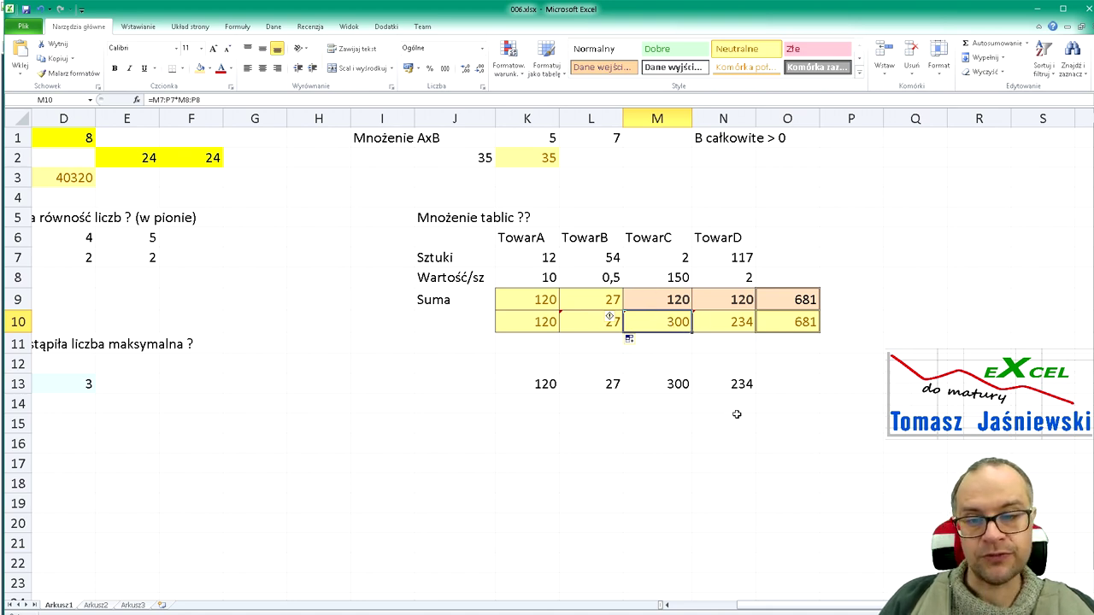
left_click(583, 331)
left_click(533, 322)
left_click(657, 318)
key("F2")
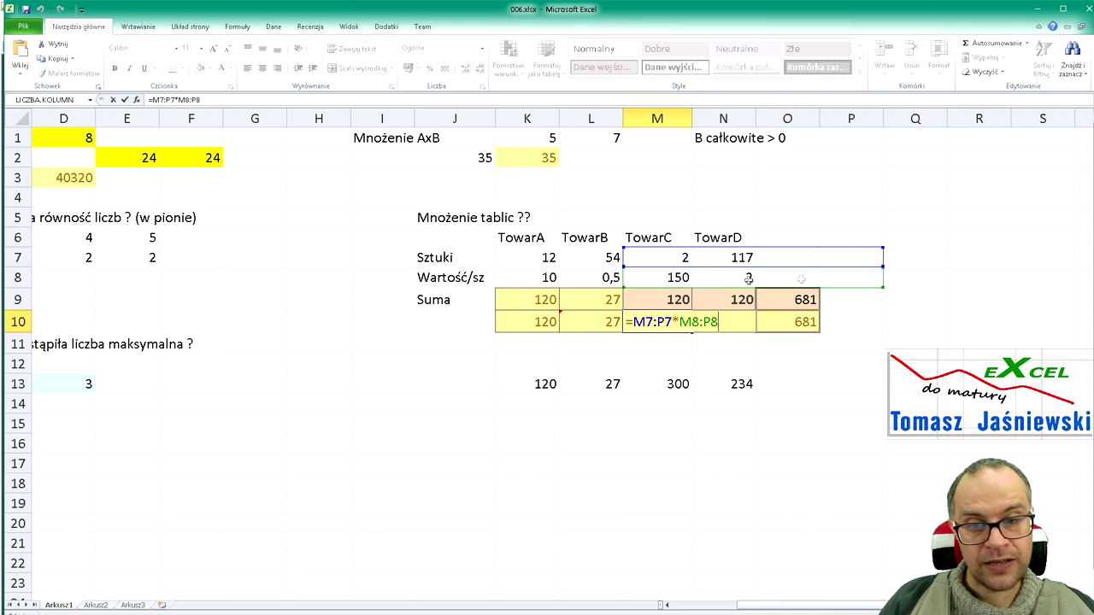
key("ctrl+Return")
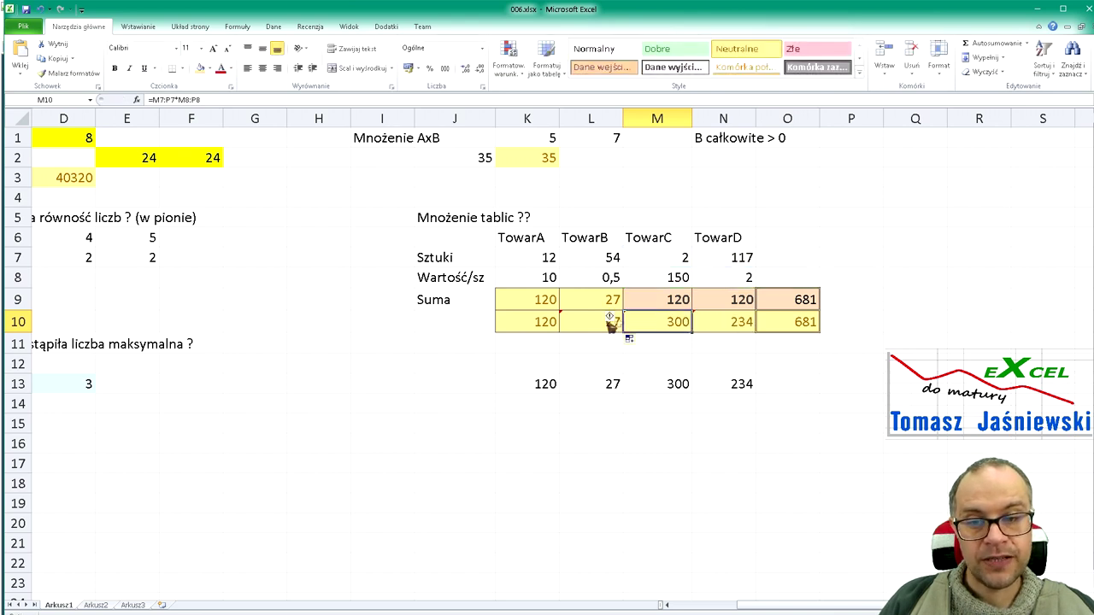
left_click(568, 319)
left_click(646, 320)
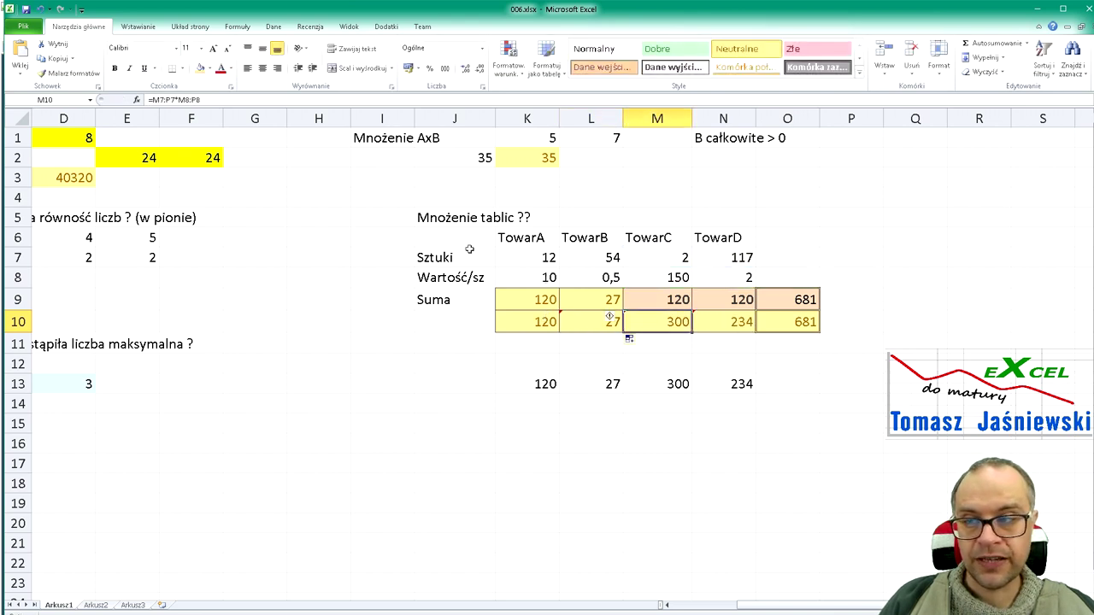
left_click(547, 325)
left_click(676, 326)
left_click(716, 322)
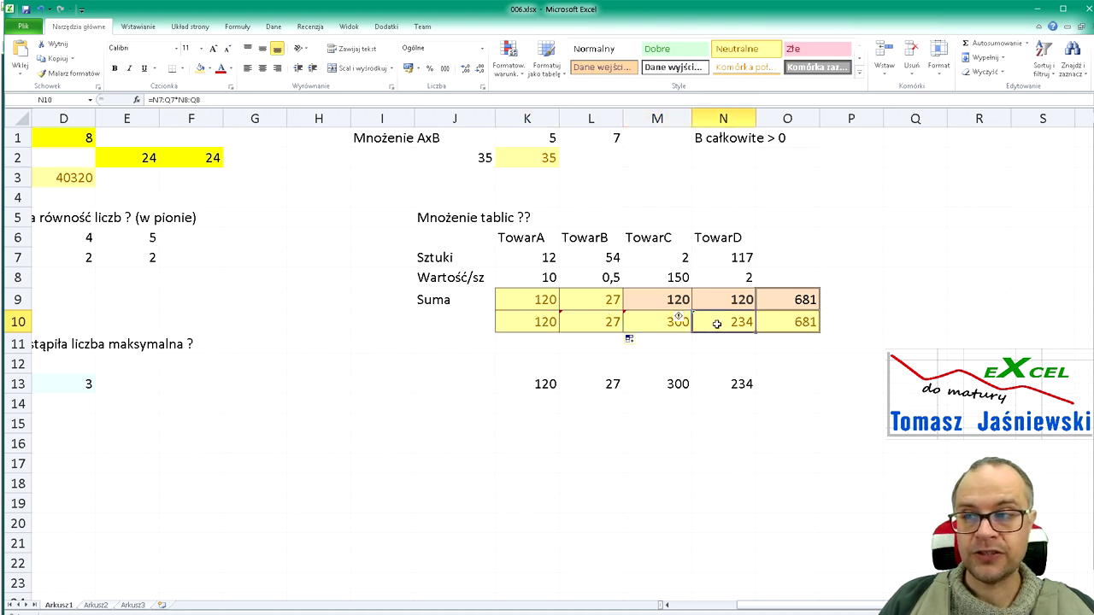
left_click(663, 328)
left_click(725, 325)
left_click(677, 322)
left_click(715, 321)
left_click(674, 325)
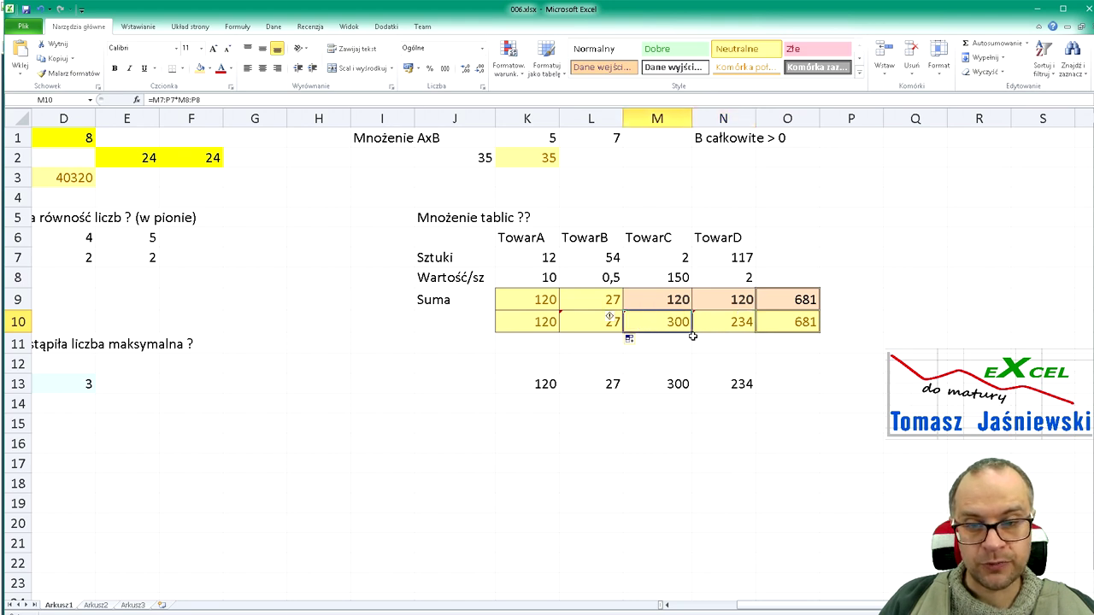
left_click_drag(693, 333, 756, 334)
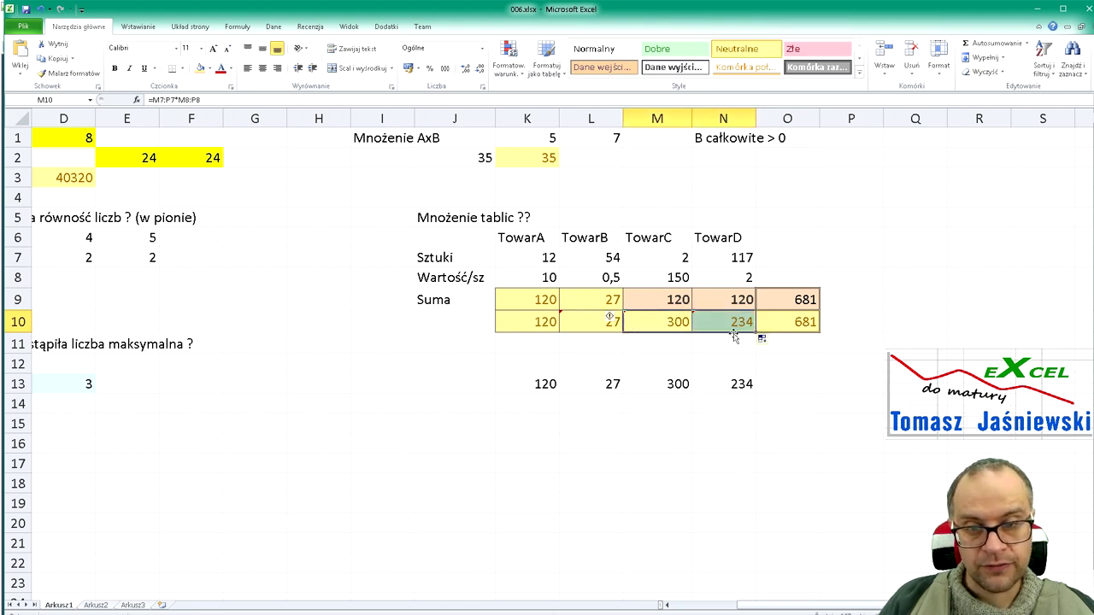
key("F2")
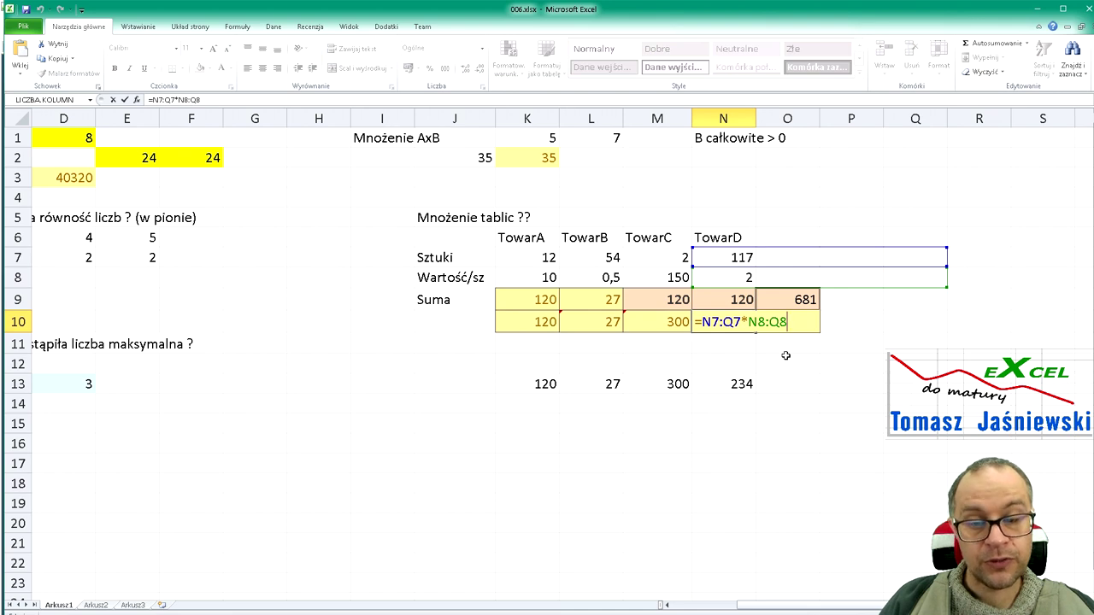
key("Escape")
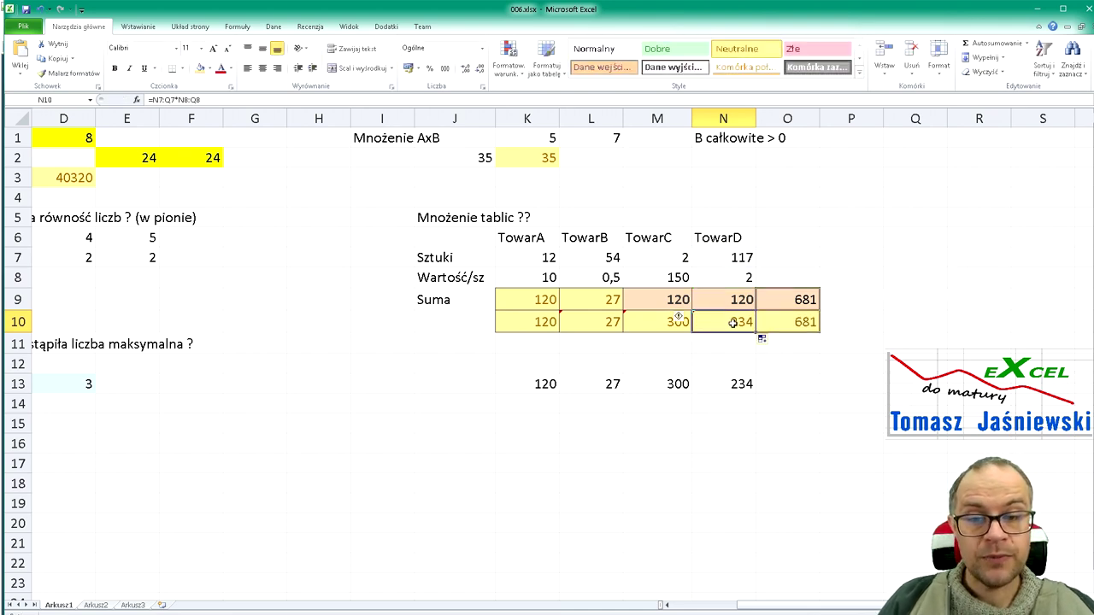
key("F2")
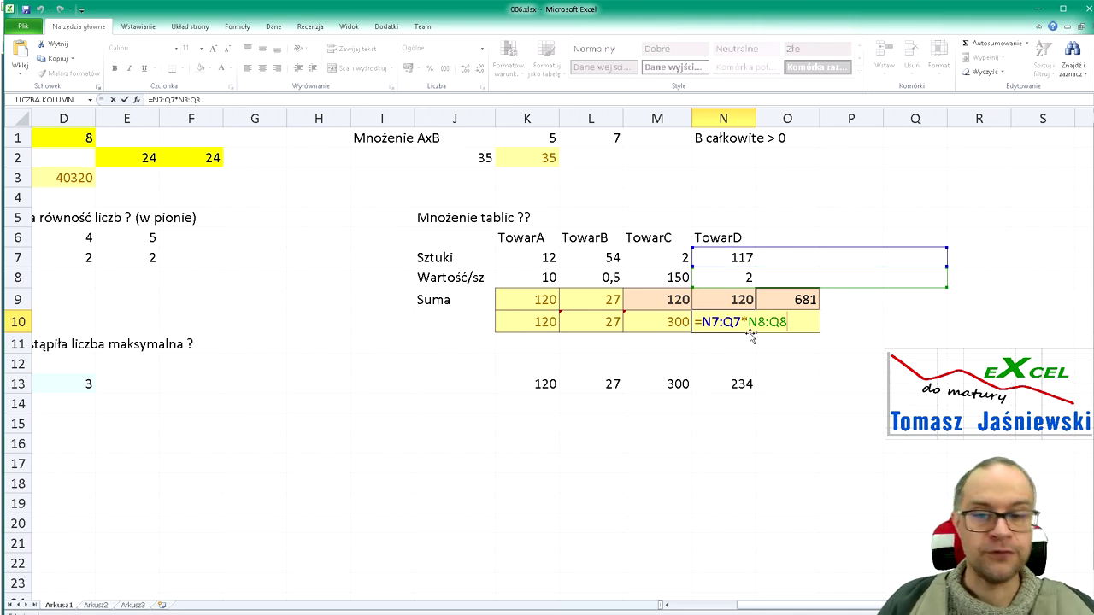
key("Escape")
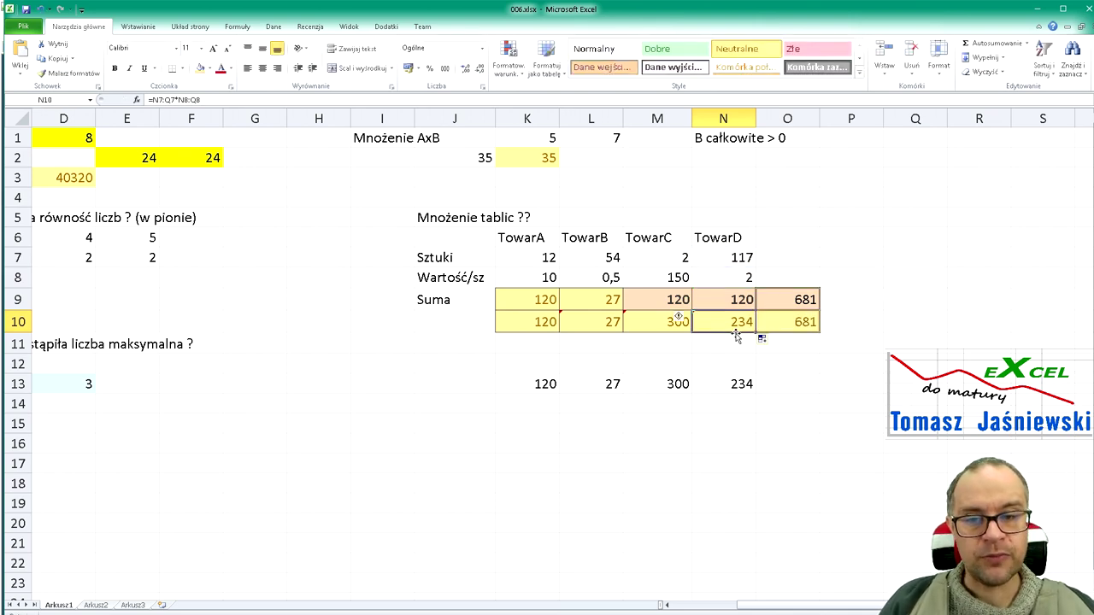
key("Right")
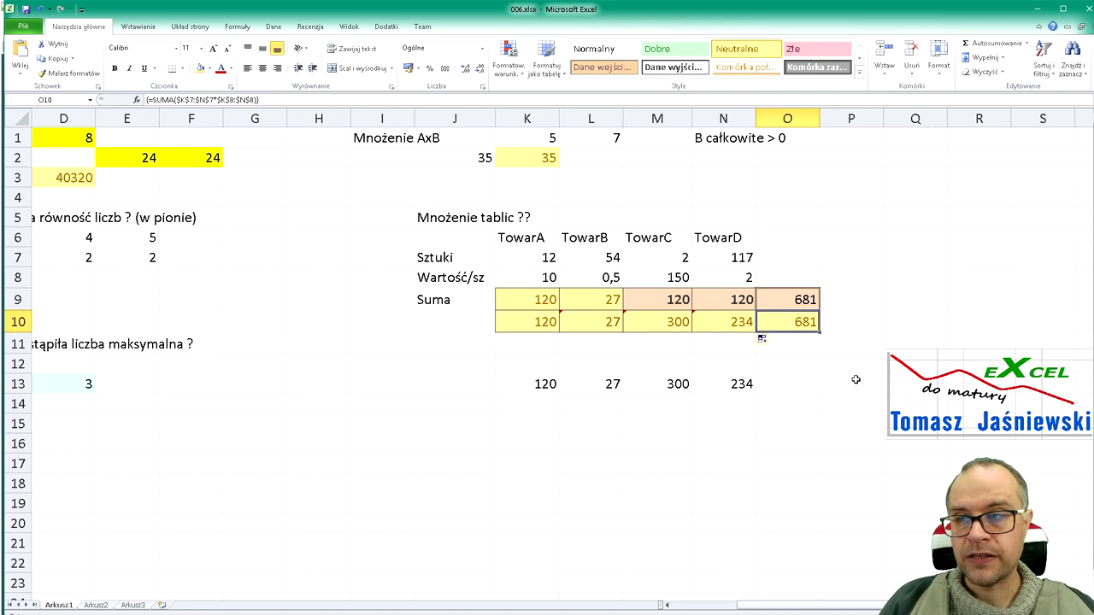
Compare the O10 and O9 SUMA formulas and confirm O10 as an array formula
key("F2")
key("Escape")
double_click(773, 298)
key("Escape")
double_click(790, 325)
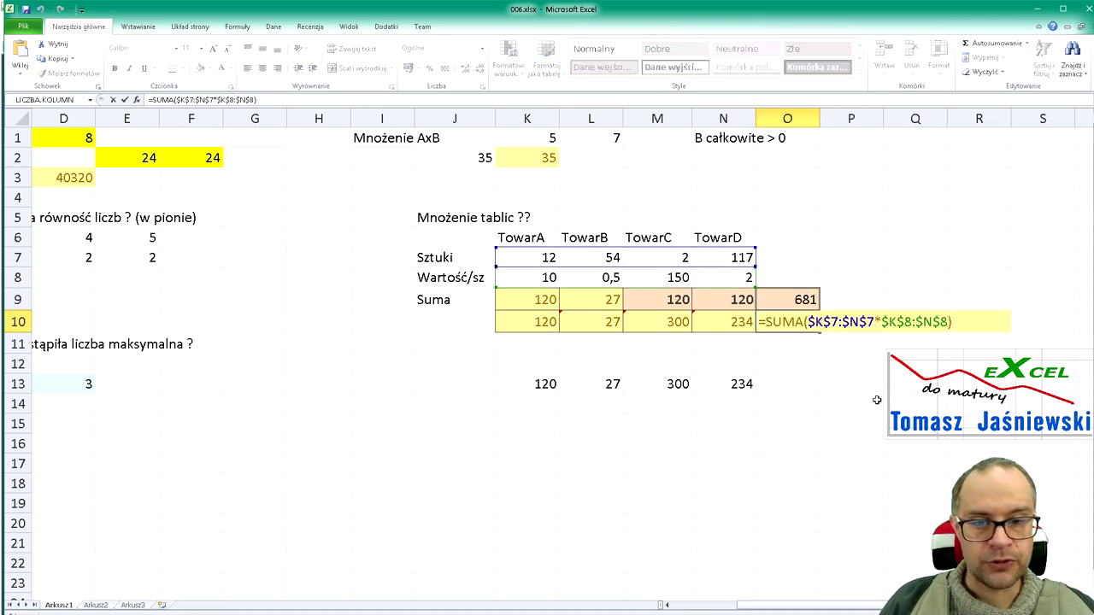
key("ctrl+shift+Return")
Commit O10 as an ordinary formula showing #ARG!, compared against O9's 681
key("F2")
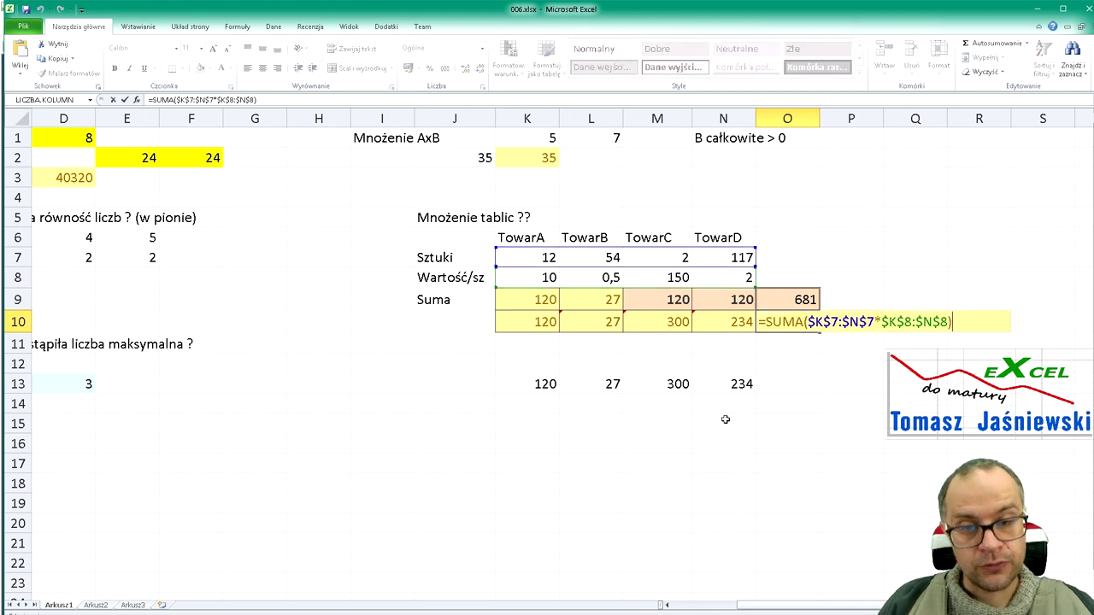
key("ctrl+Return")
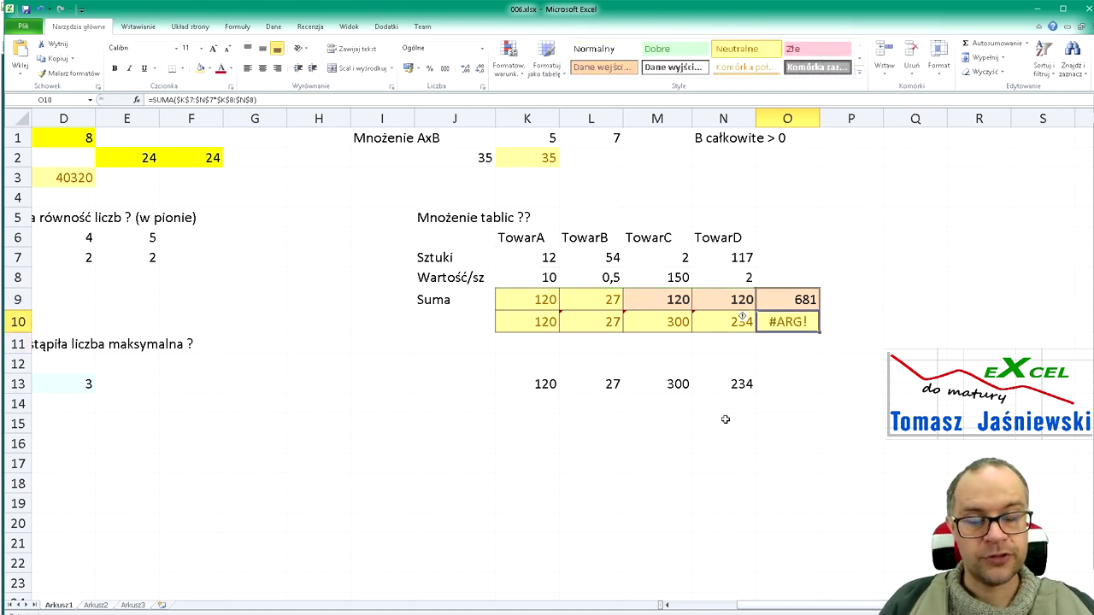
key("Up")
key("Down")
key("Up")
key("Down")
key("Up")
key("Down")
key("Up")
key("Down")
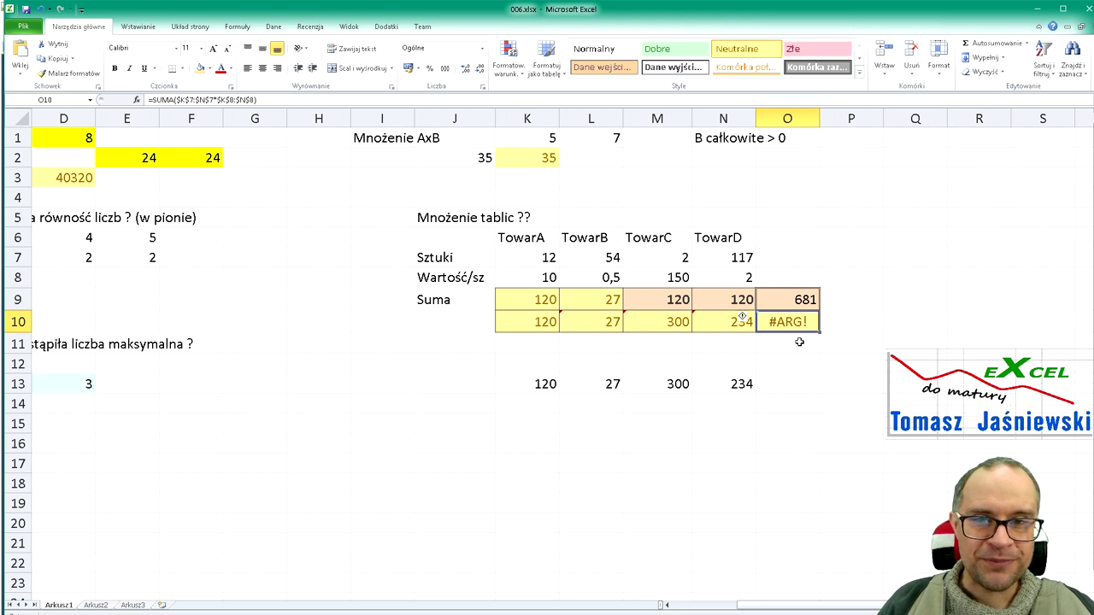
key("Down")
key("Left")
key("Down")
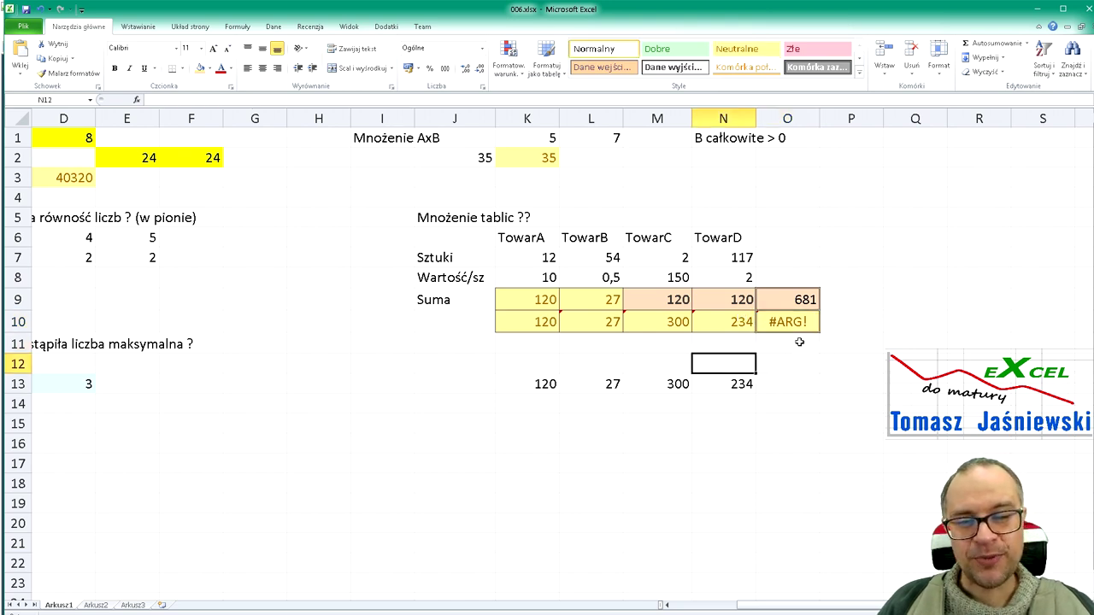
key("Down")
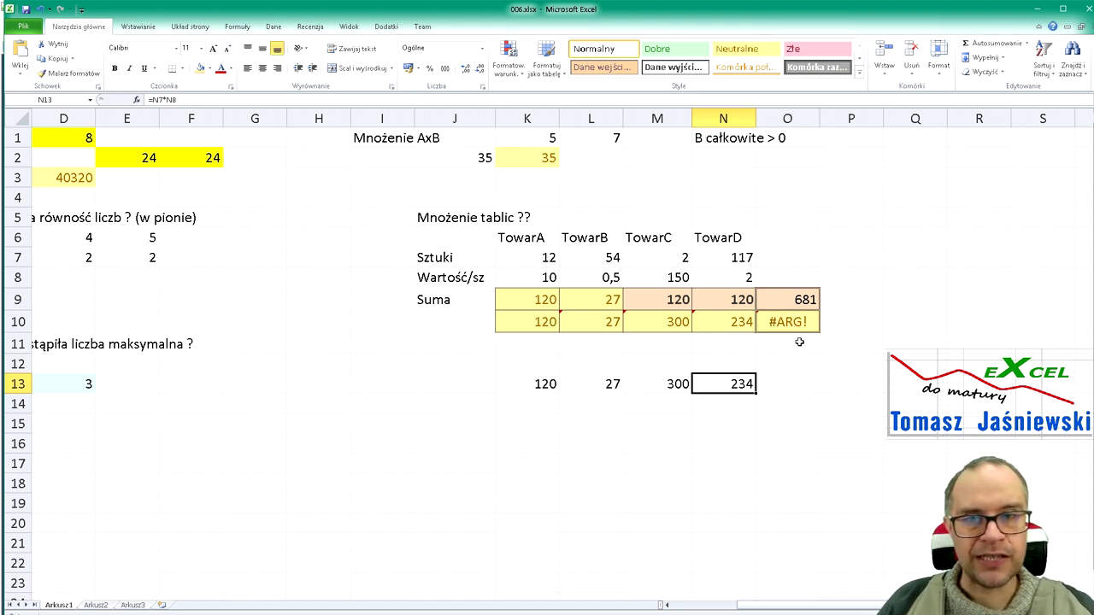
key("Left")
key("Left")
key("Up")
key("Up")
key("Up")
key("Left")
key("Right")
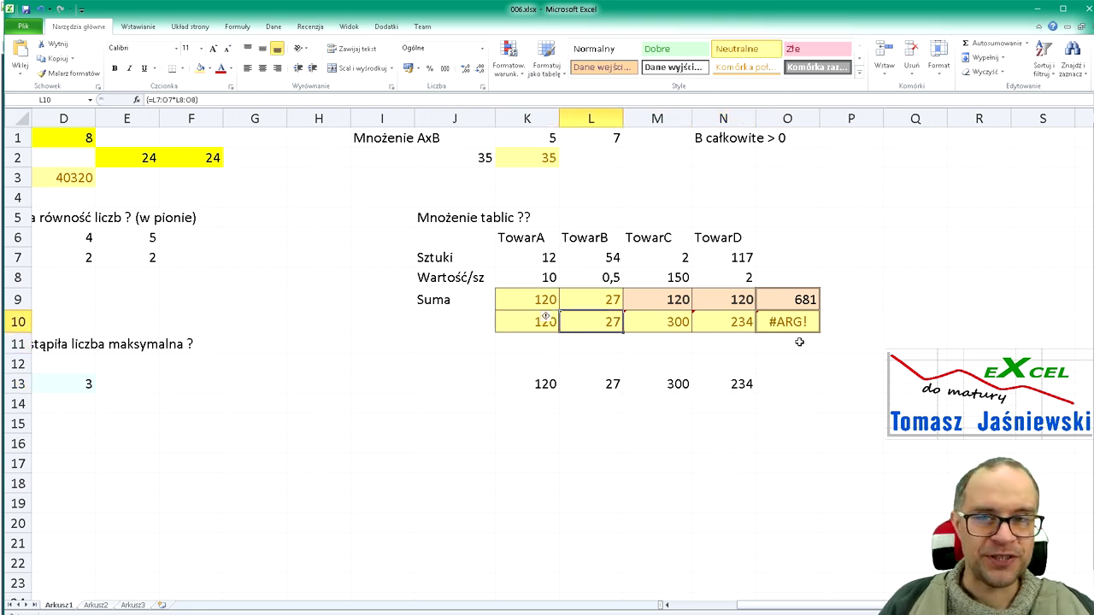